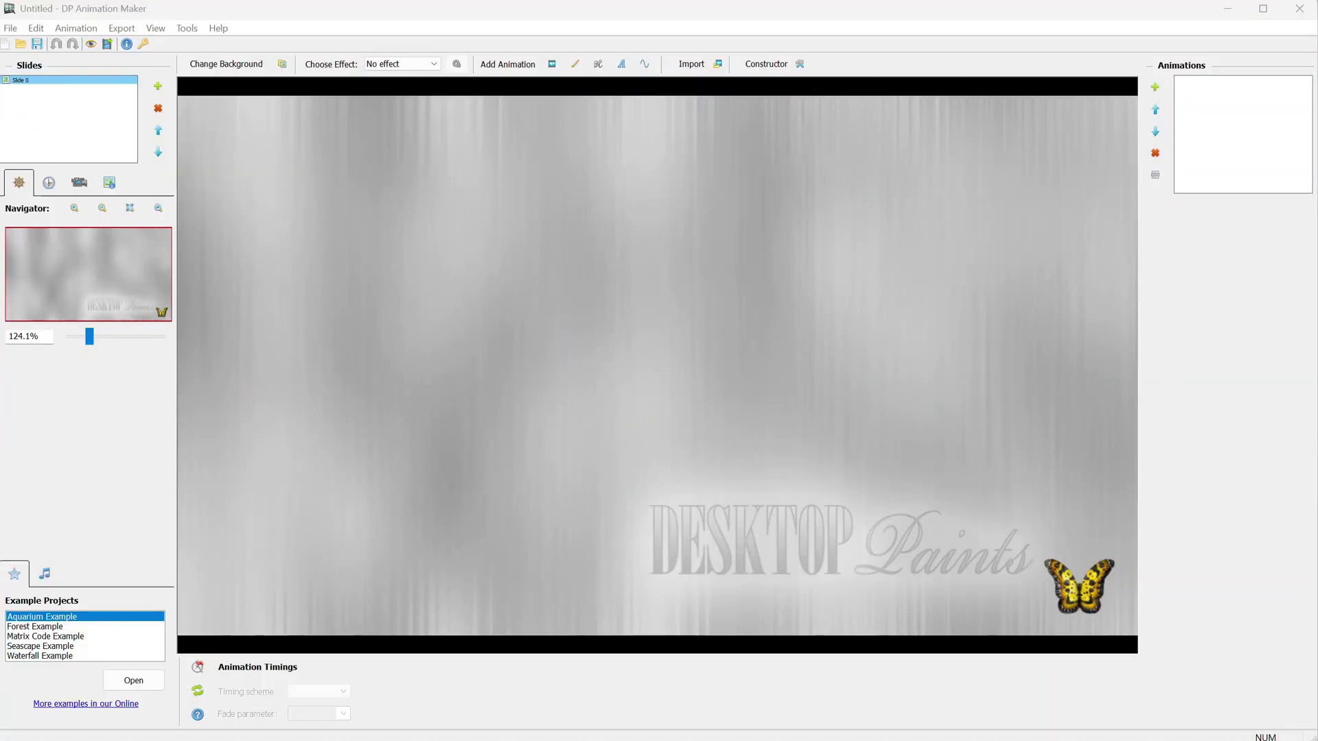
Import ghost.png as a new image animation
left_click(694, 64)
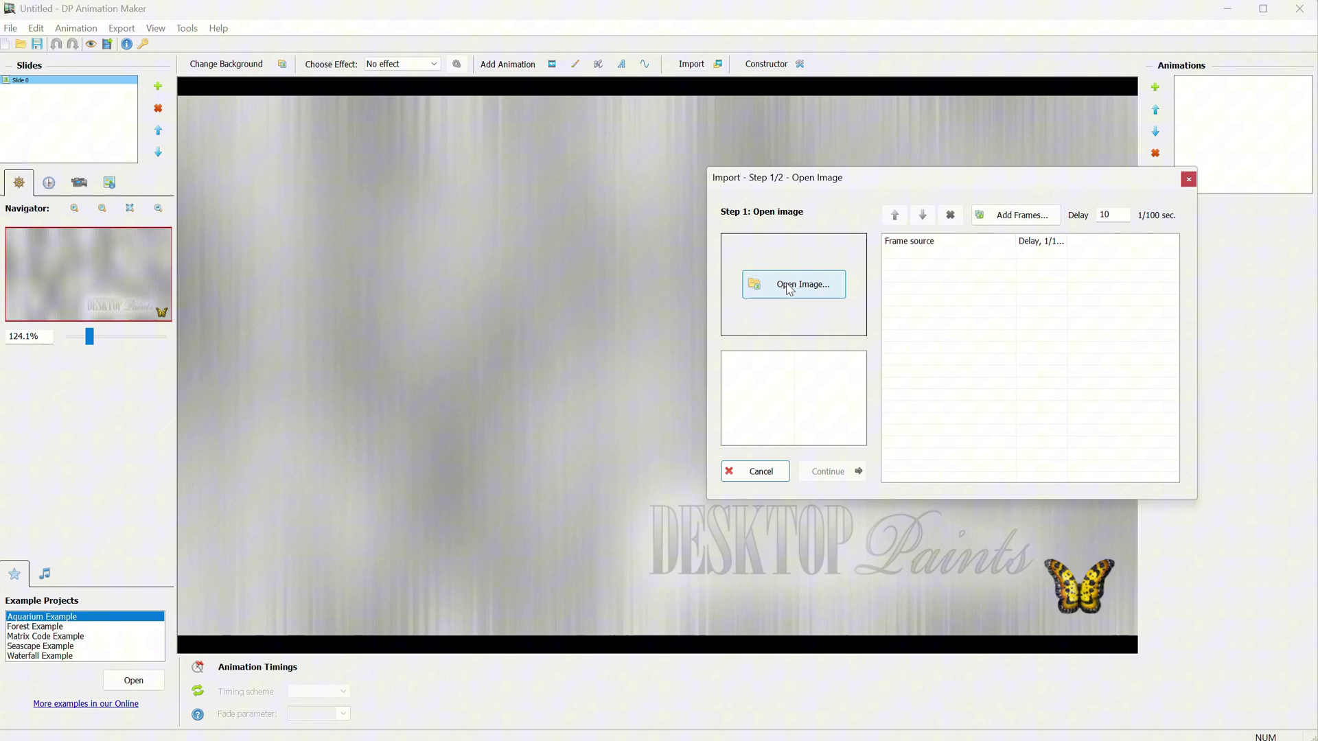
left_click(790, 288)
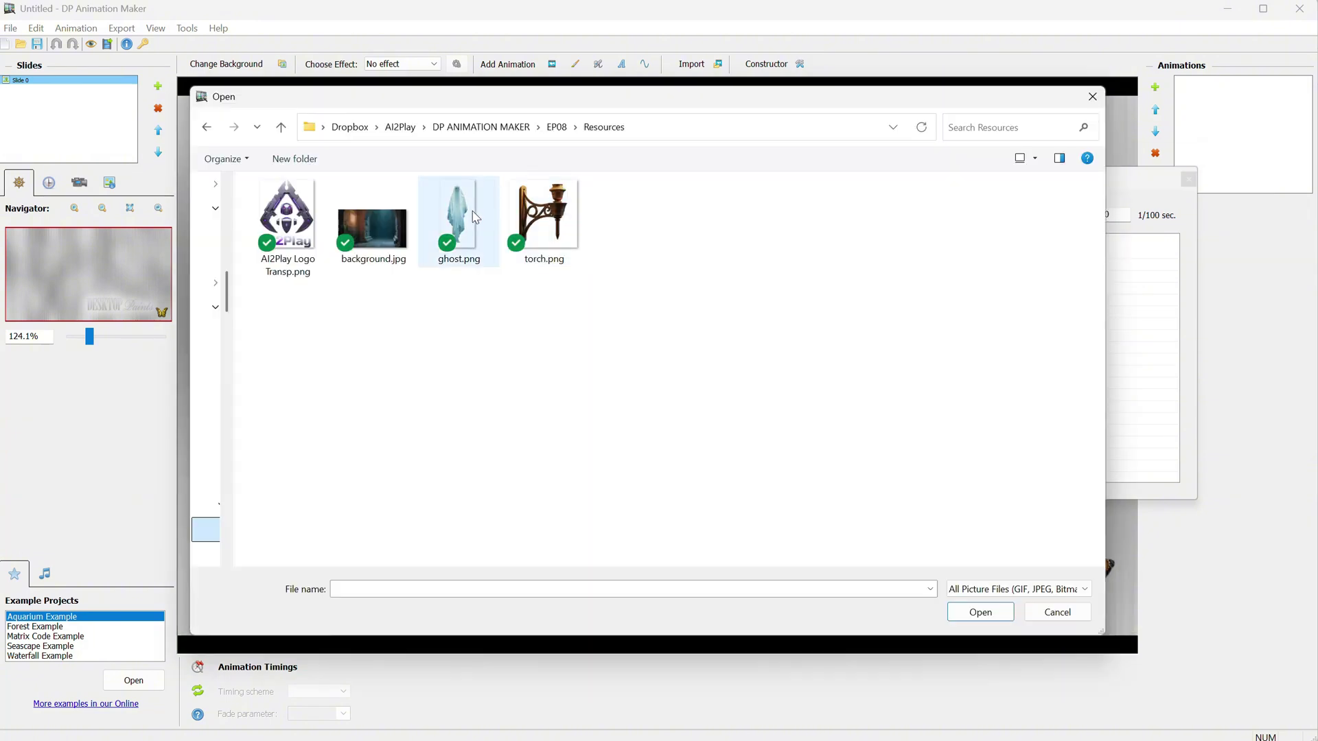
double_click(458, 227)
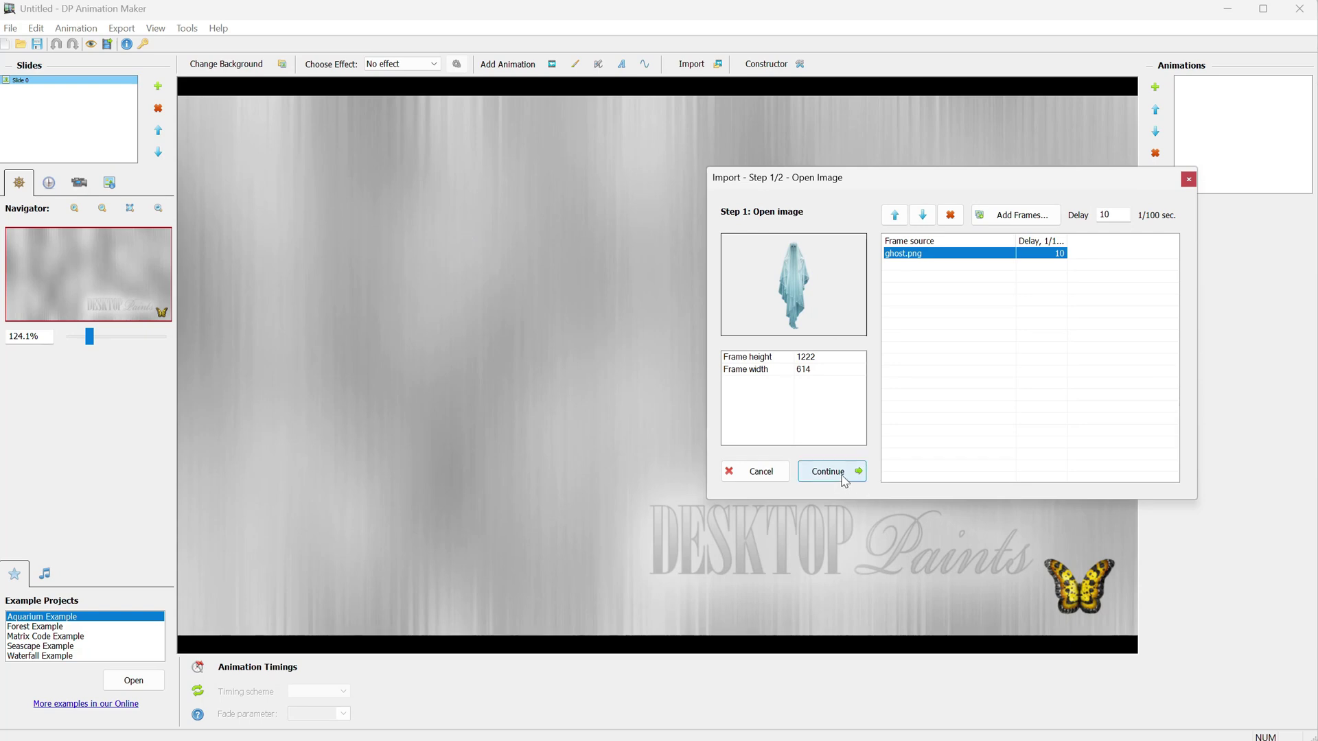
left_click(843, 472)
Preview the motion templates, then apply Still Object and finish the import
left_click(98, 187)
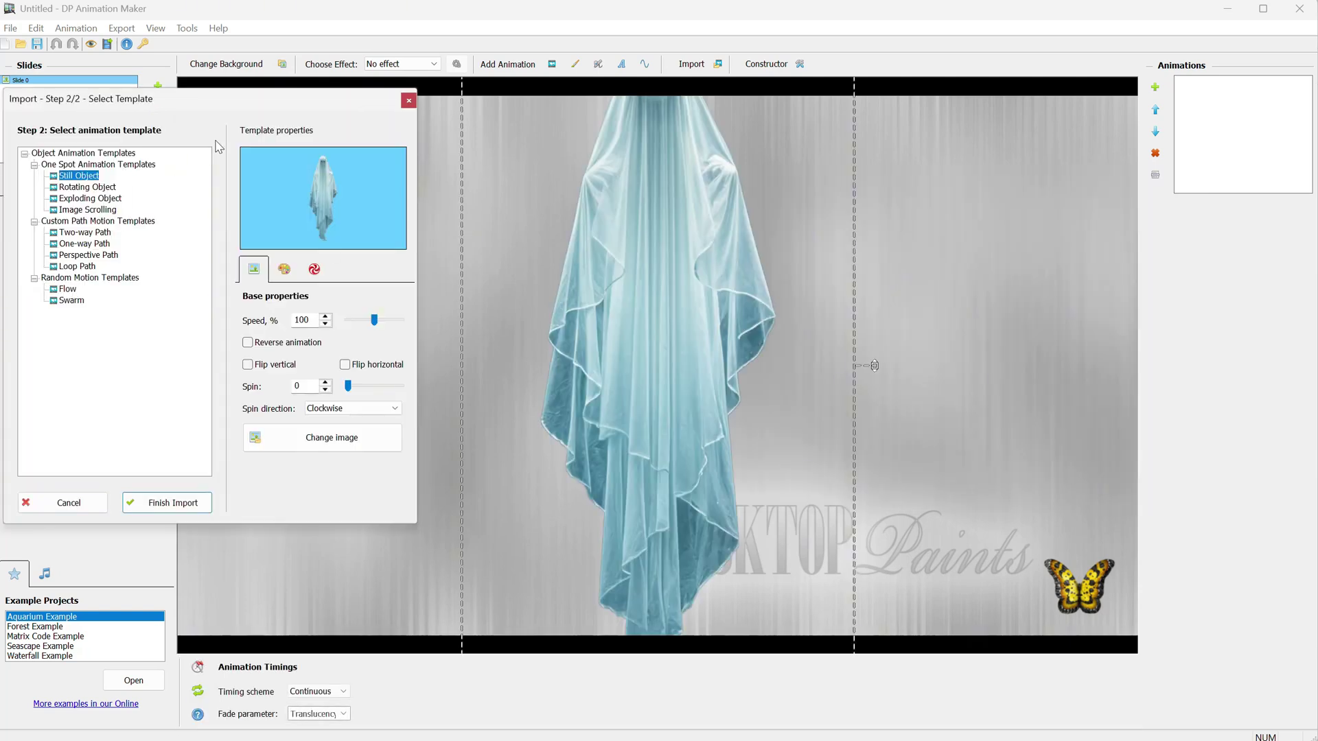
left_click(166, 218)
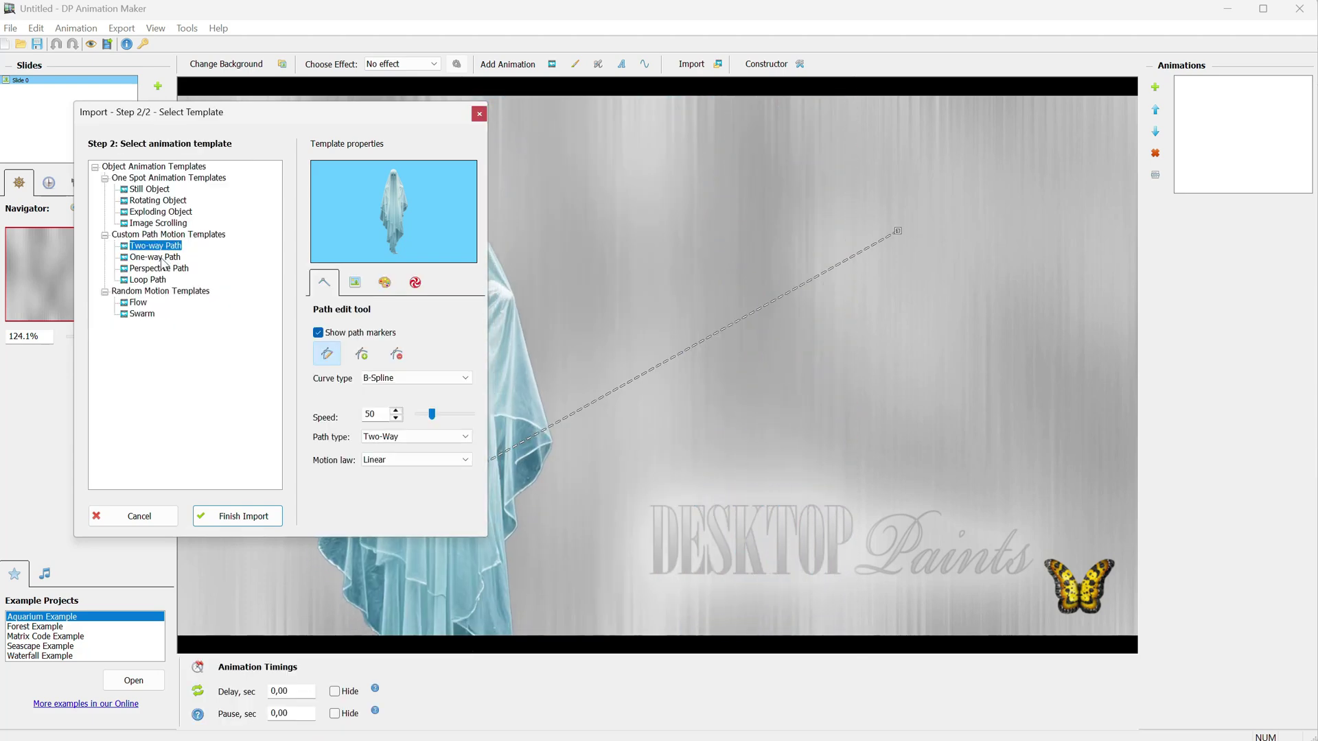
left_click(150, 189)
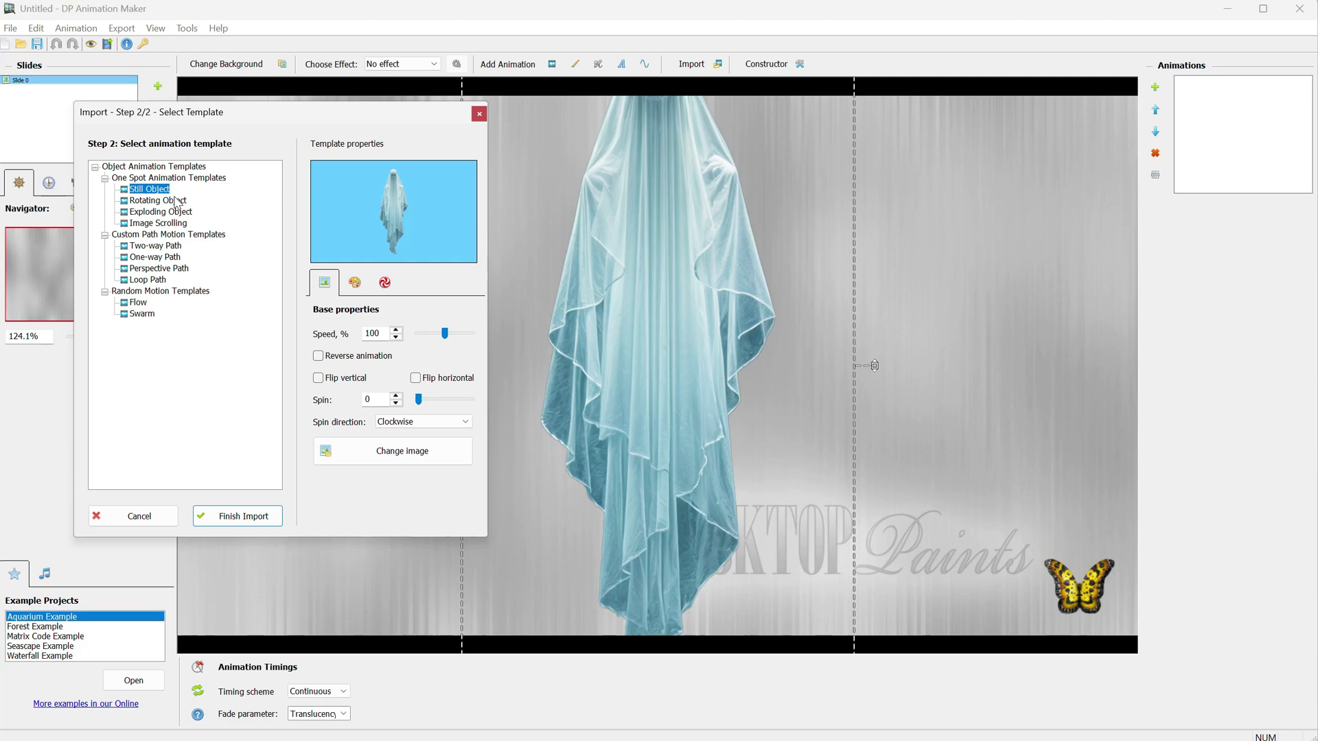
left_click(260, 521)
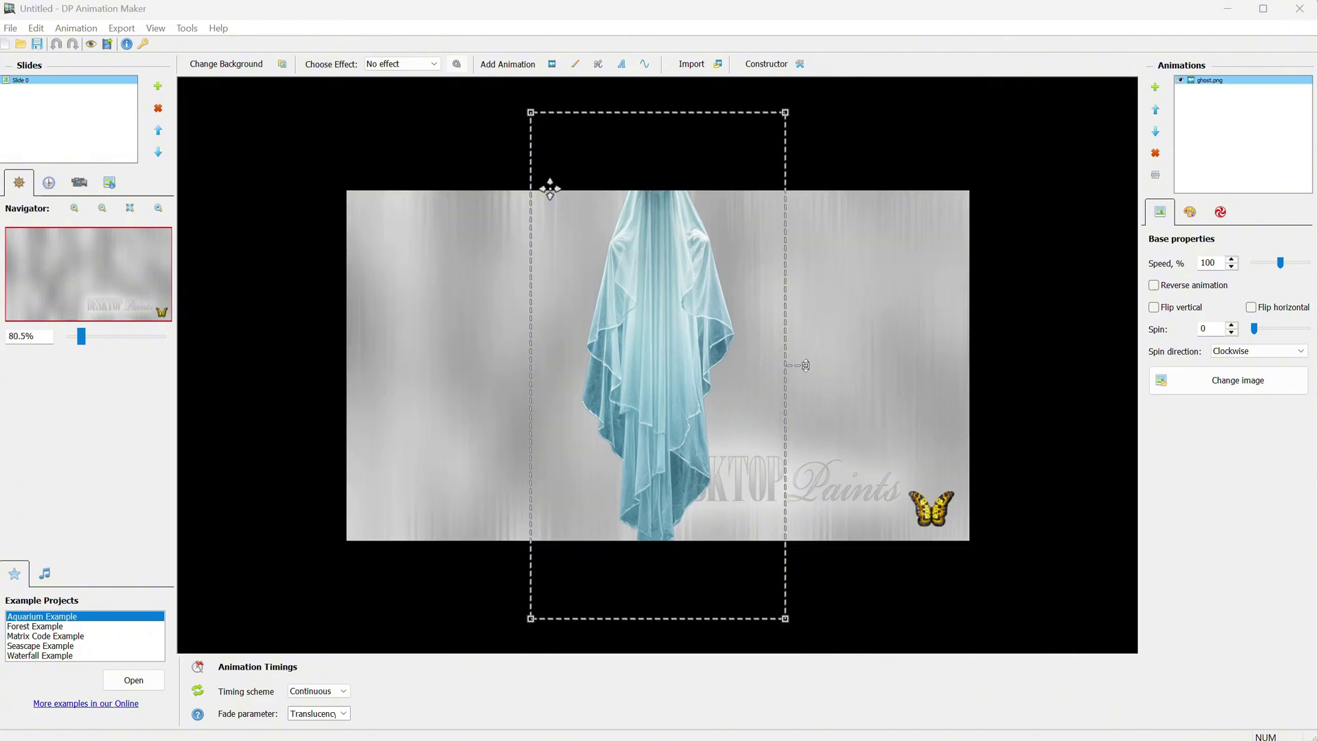
Set the scene effect to No Background and nudge the ghost up and left
left_click_drag(627, 256, 641, 285)
left_click(420, 63)
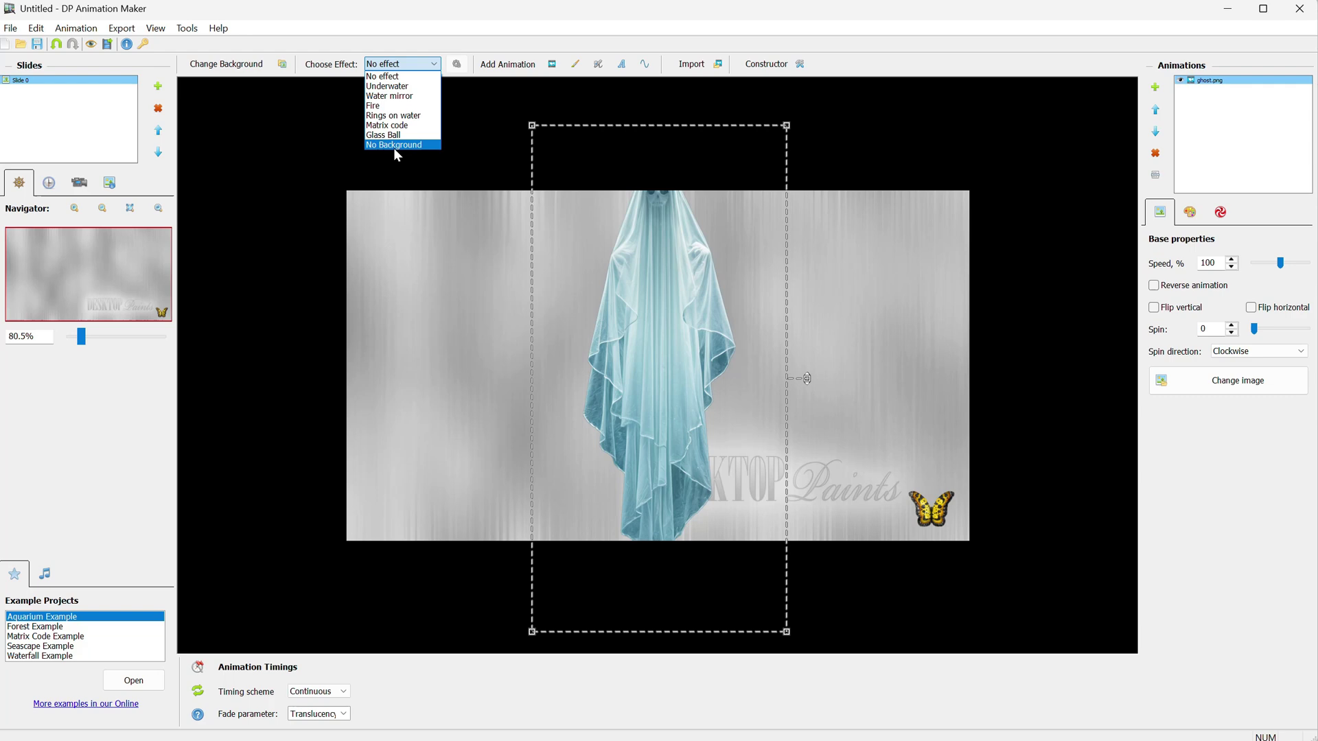
left_click(394, 147)
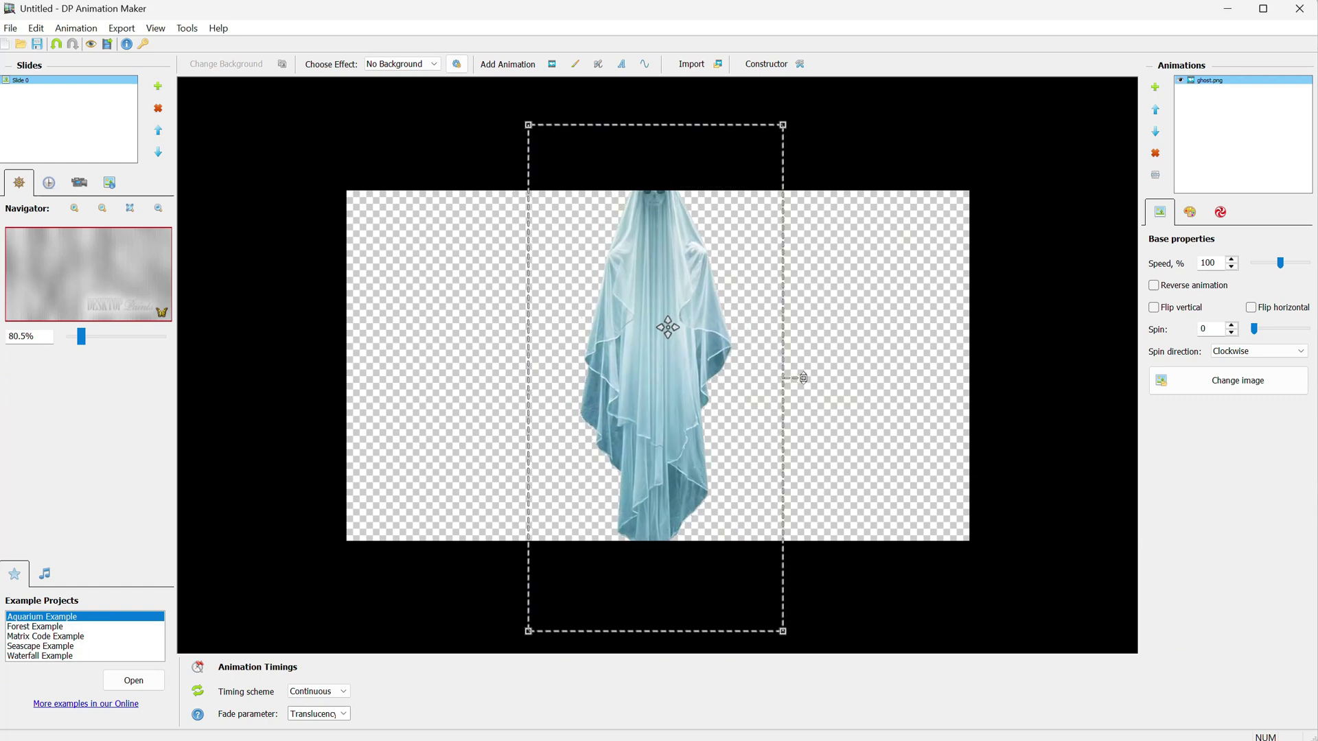
left_click_drag(807, 378, 794, 360)
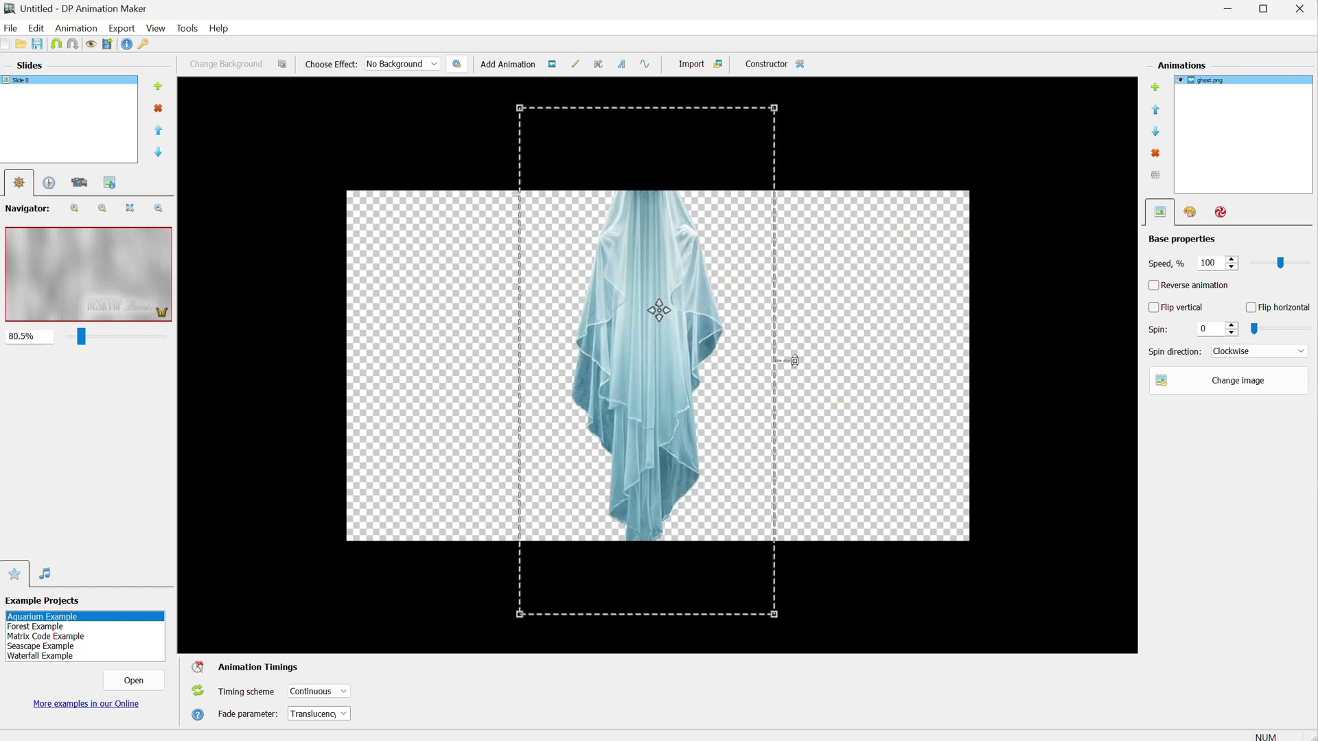
Set the Transparent Background canvas size to 600 × 1200 pixels
left_click(460, 65)
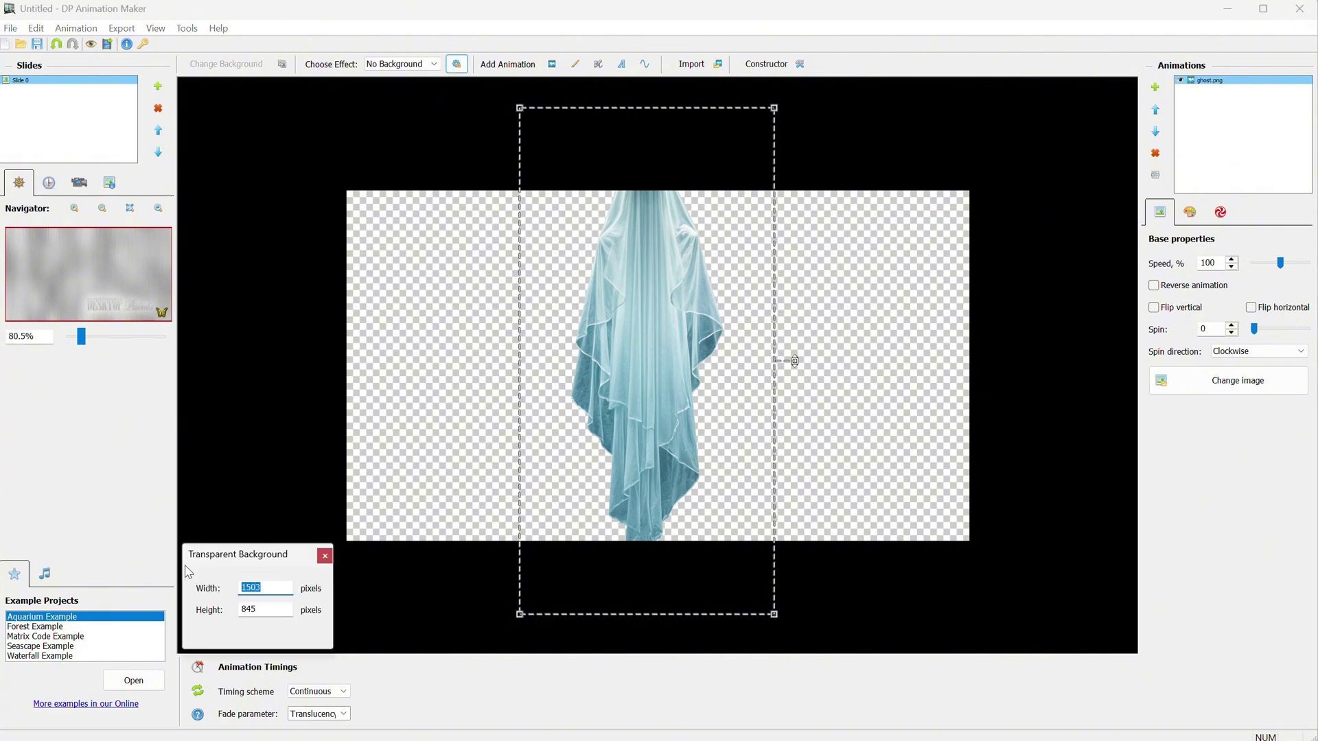
type("2560")
key("Tab")
type("1440")
double_click(278, 587)
type("1500")
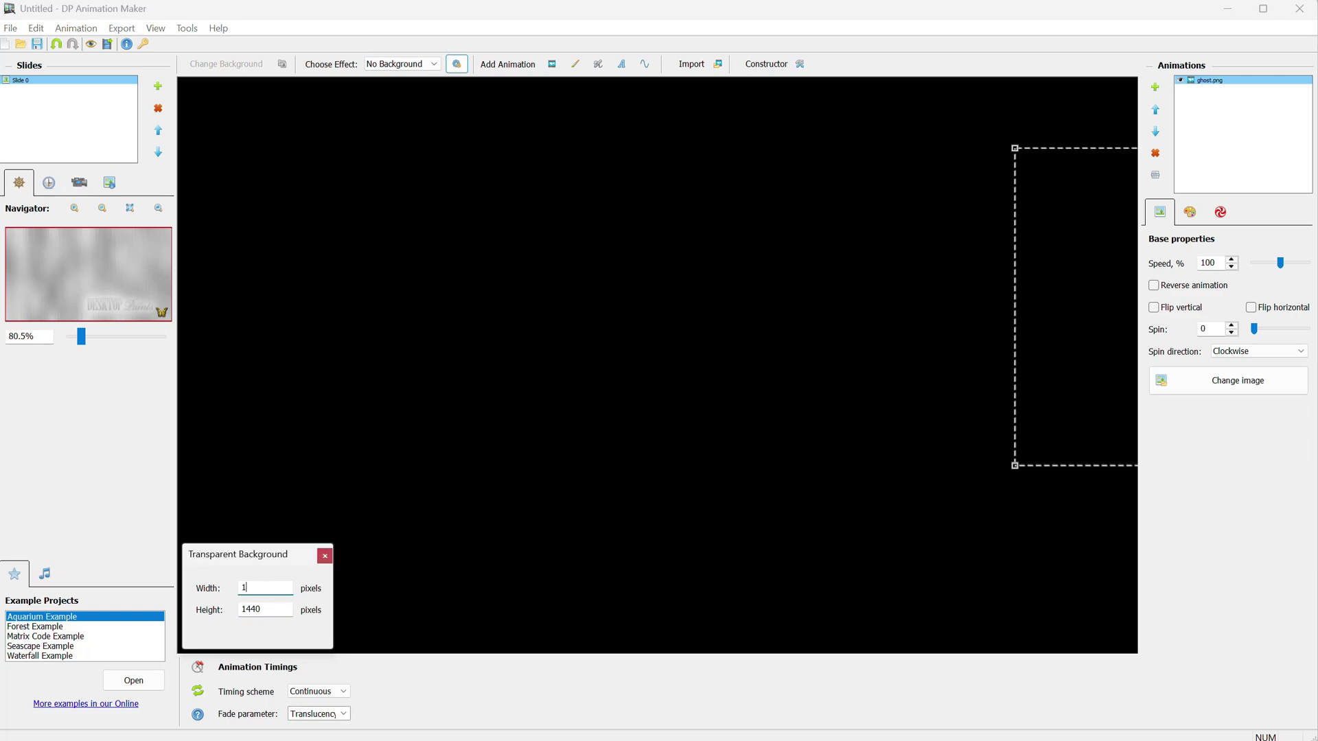
key("BackSpace")
key("BackSpace")
key("BackSpace")
key("BackSpace")
type("720")
key("Tab")
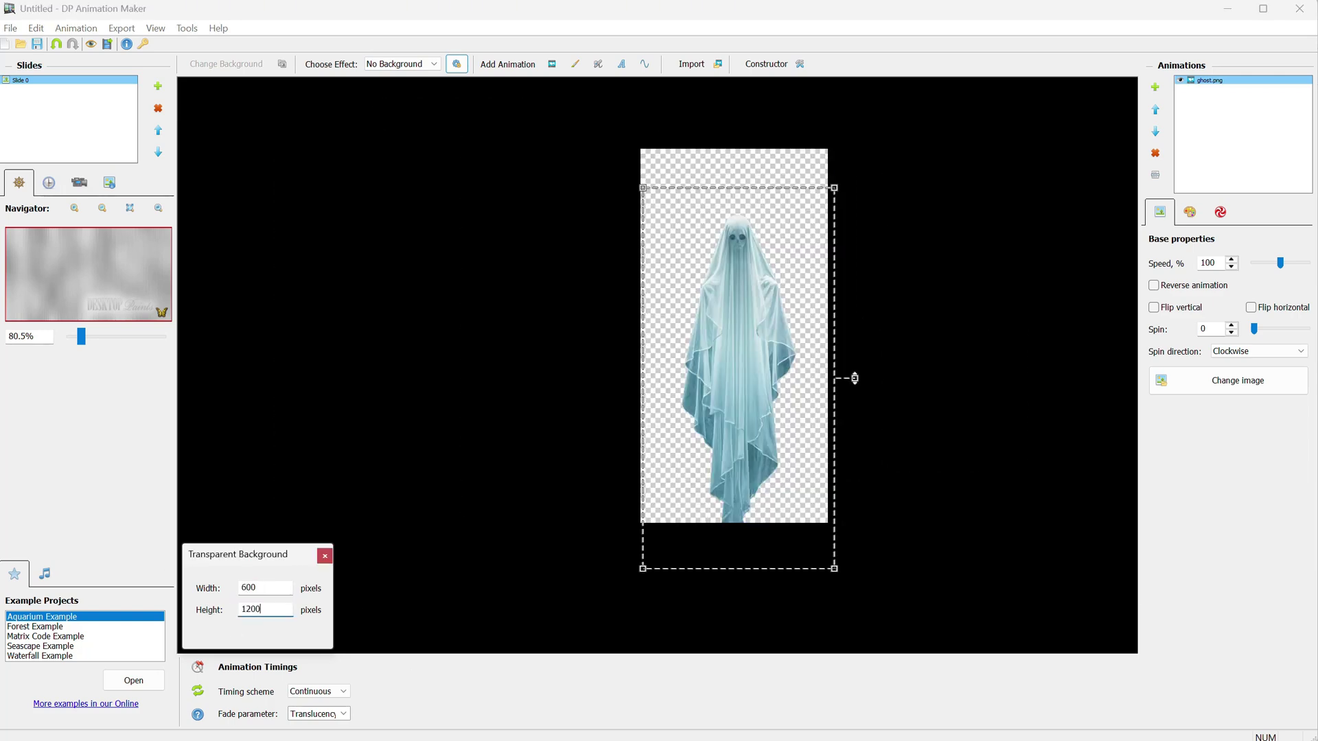
key("Return")
scroll(844, 323, "up", 1)
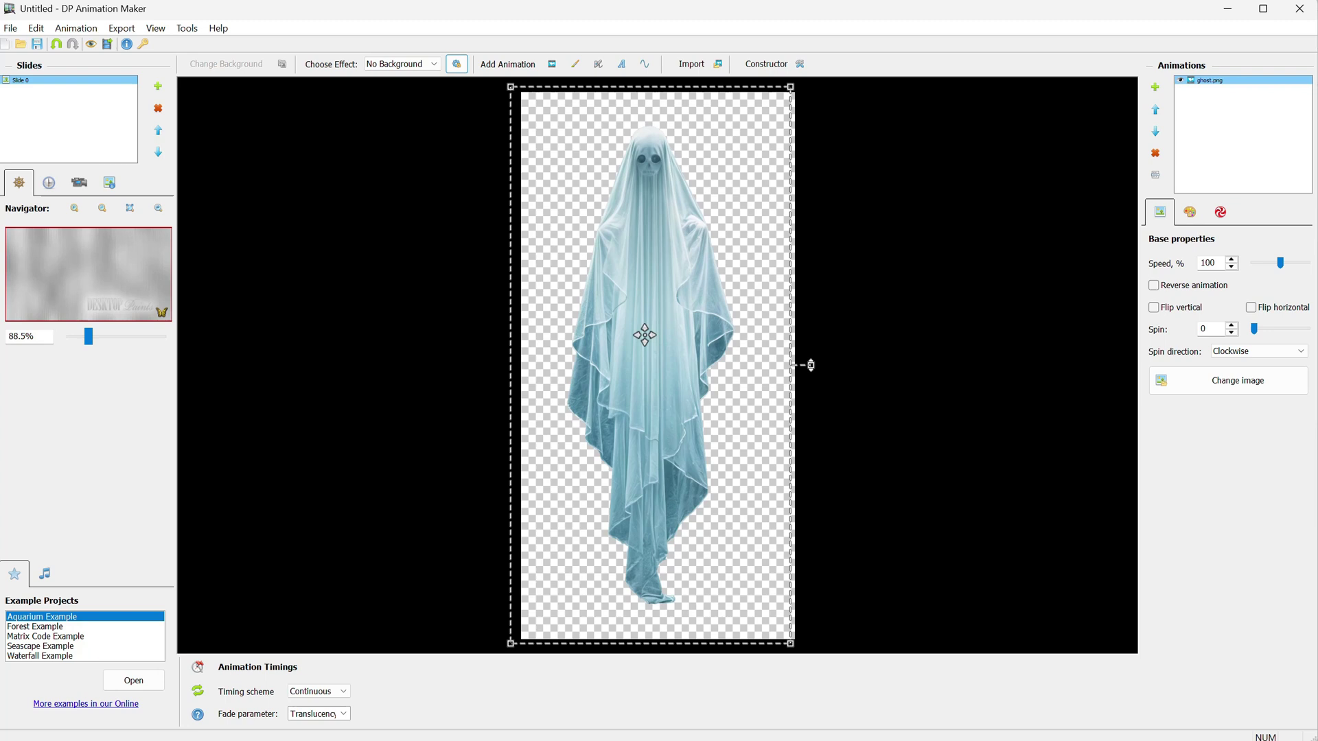
Add the Wave brush animation to the scene
left_click(575, 64)
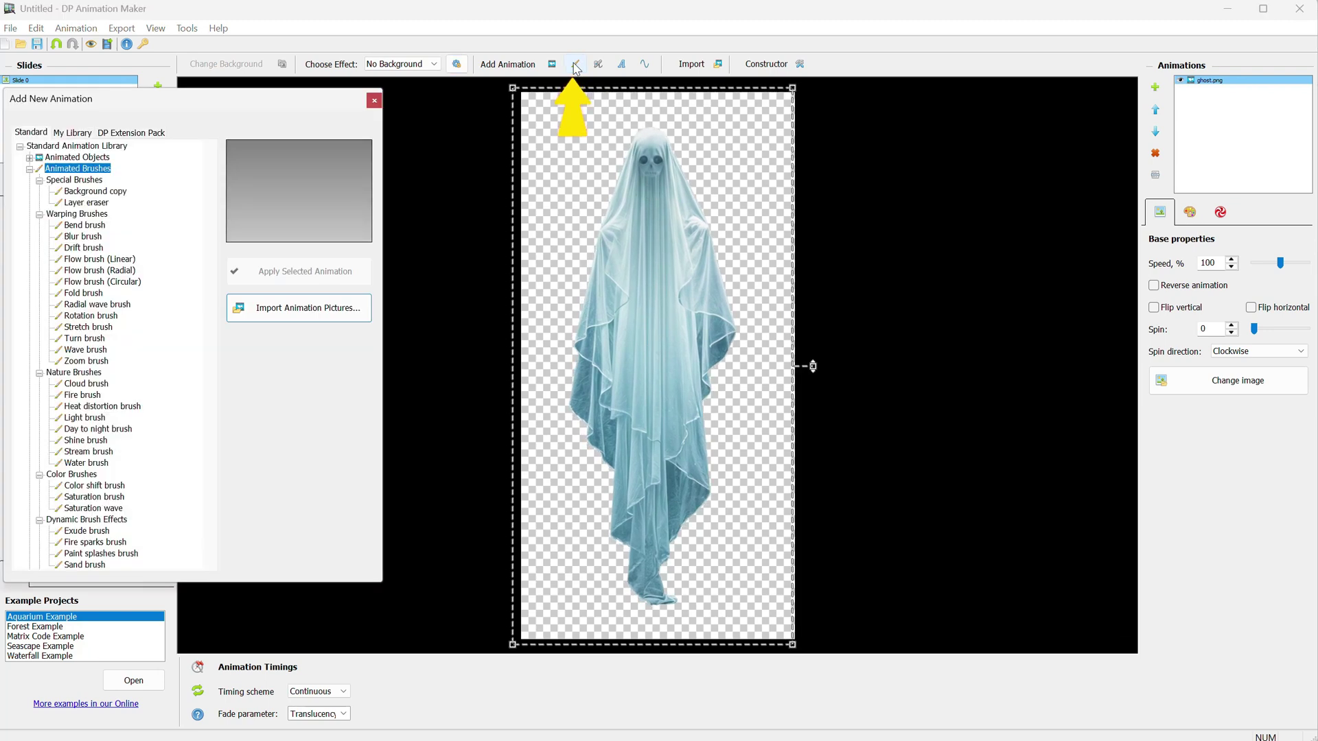
left_click(87, 350)
left_click(288, 271)
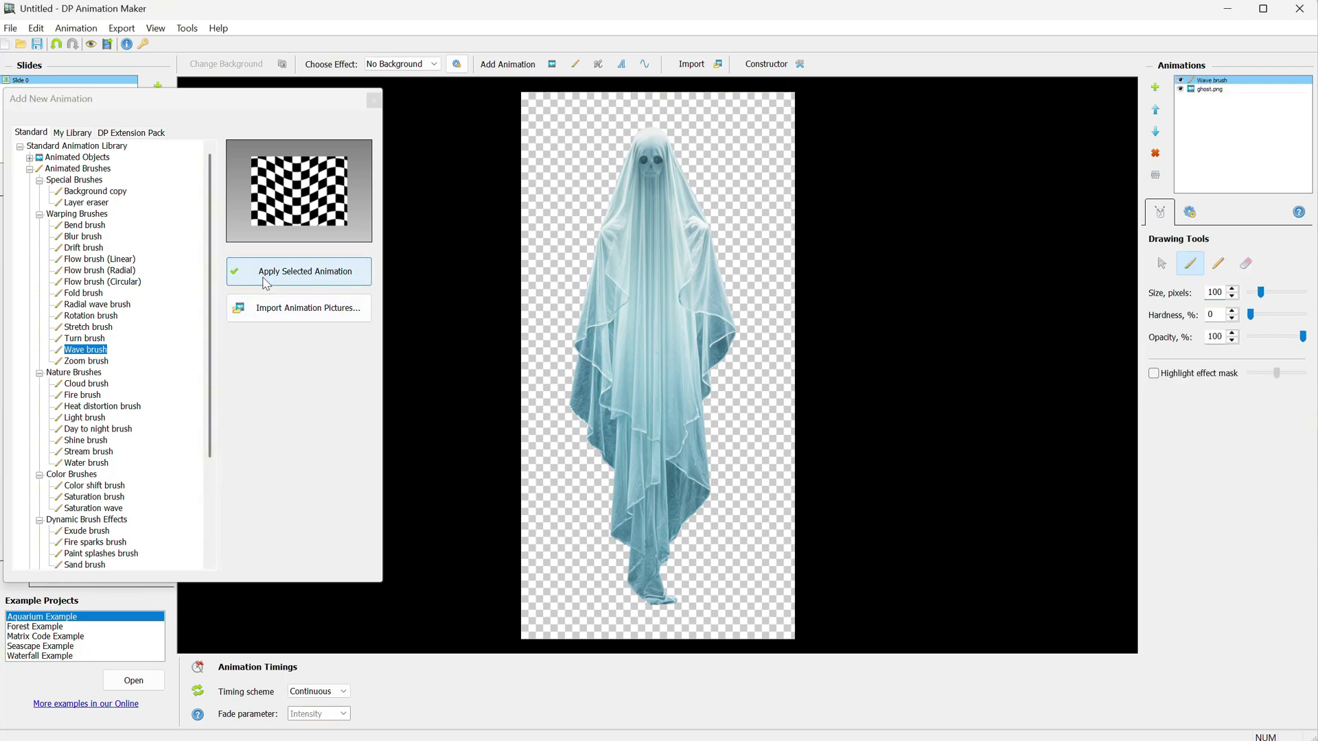
left_click(374, 101)
Enlarge the wave brush and set it to apply to the whole scene
left_click_drag(1261, 293, 1270, 291)
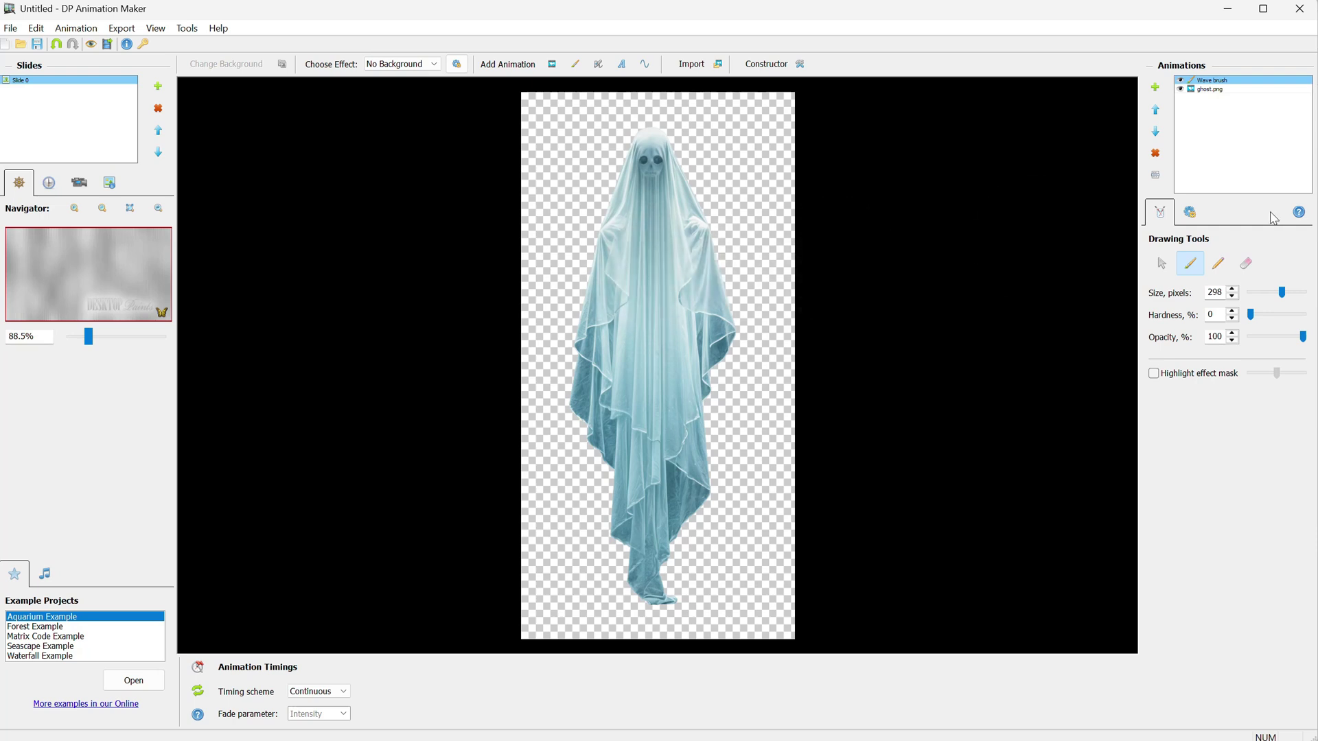
left_click(1191, 214)
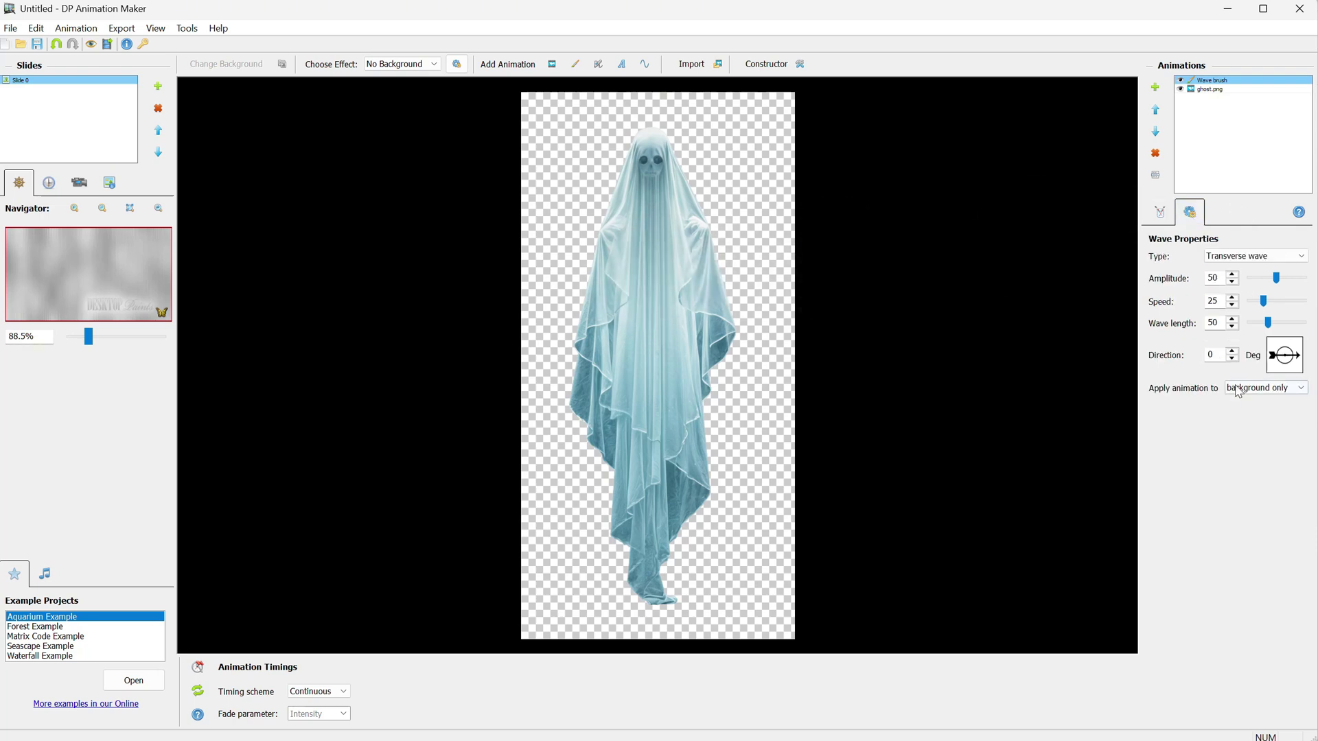
left_click(1258, 388)
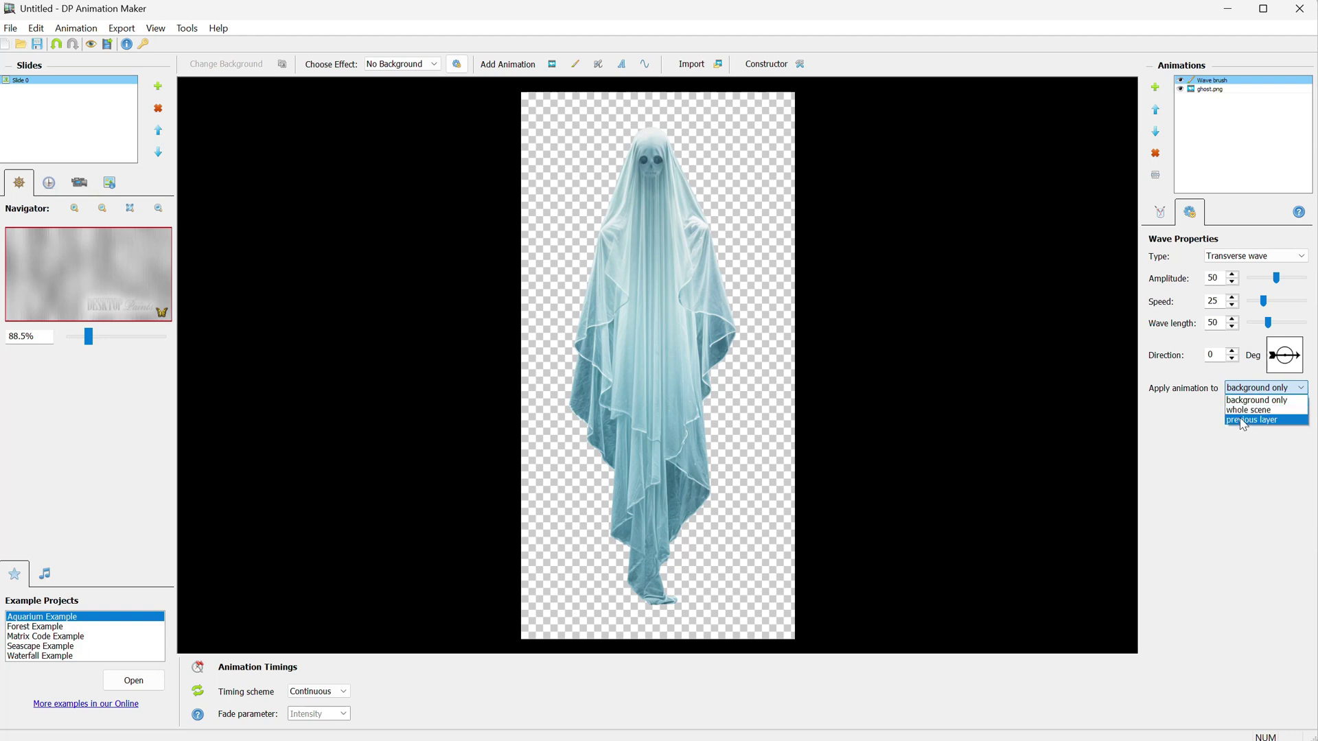
left_click(1240, 410)
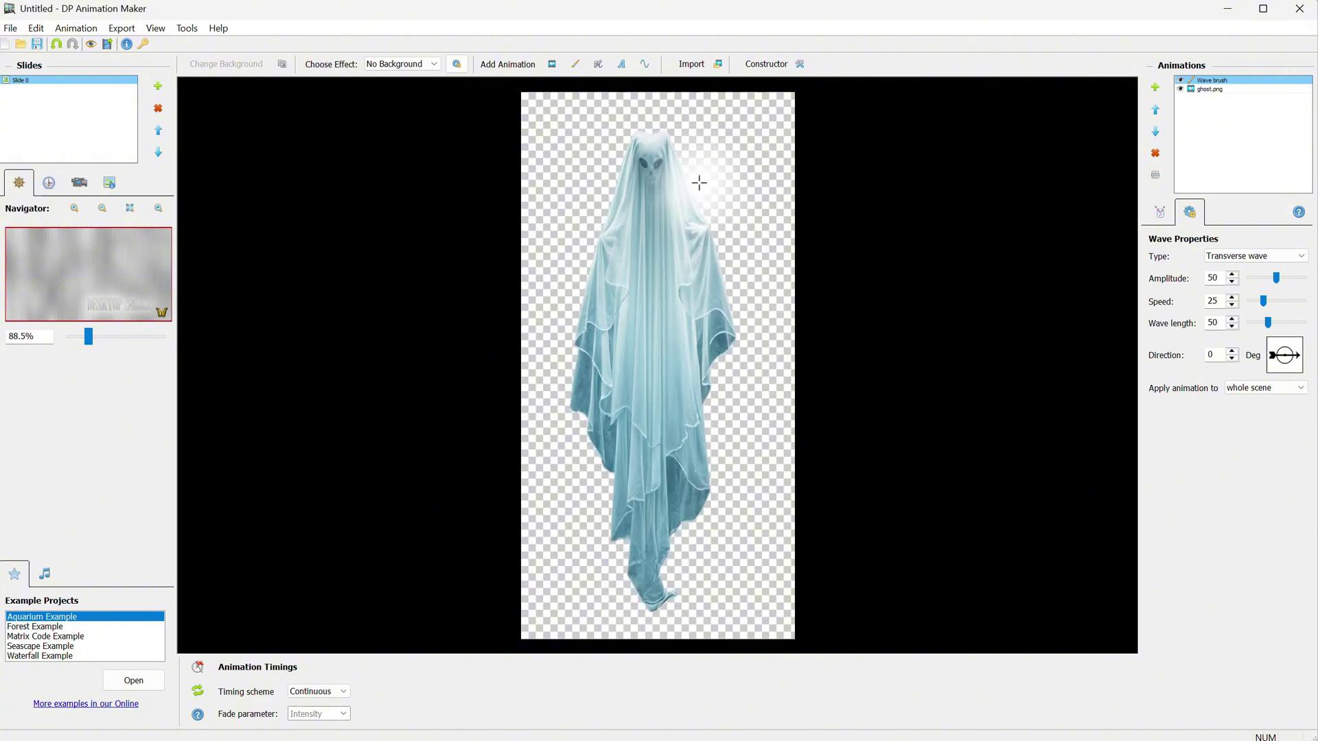
Set the wave direction to 267°, wave length 150, amplitude 25 and speed 50
left_click(1160, 211)
left_click(1245, 263)
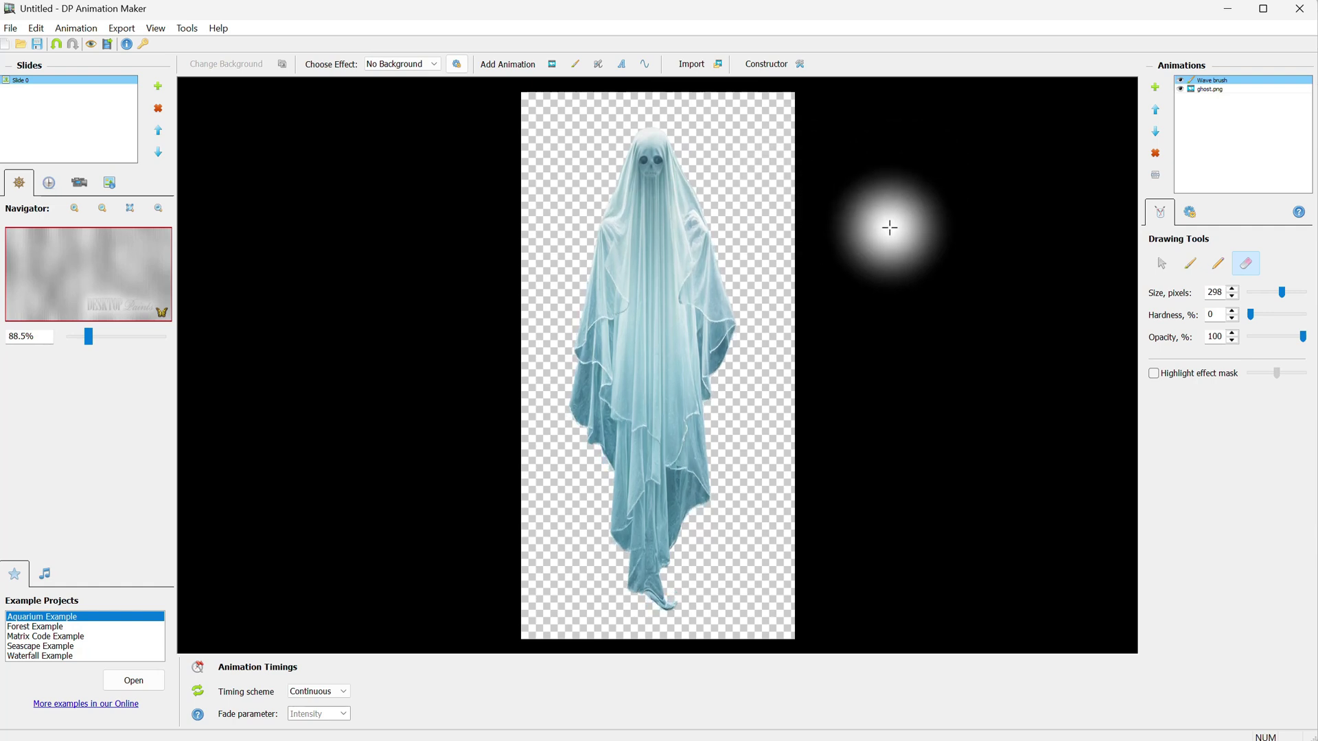
left_click(1189, 211)
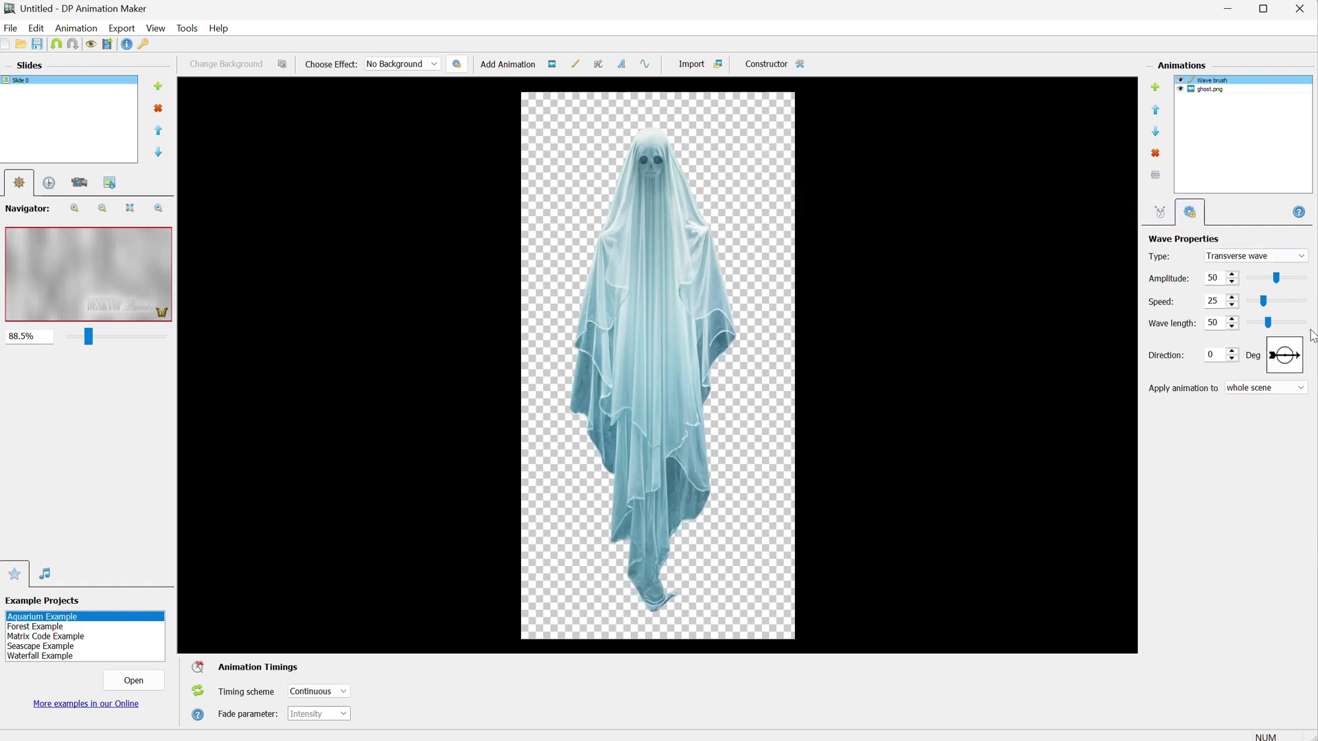
left_click_drag(1294, 365, 1289, 381)
left_click_drag(1268, 323, 1310, 328)
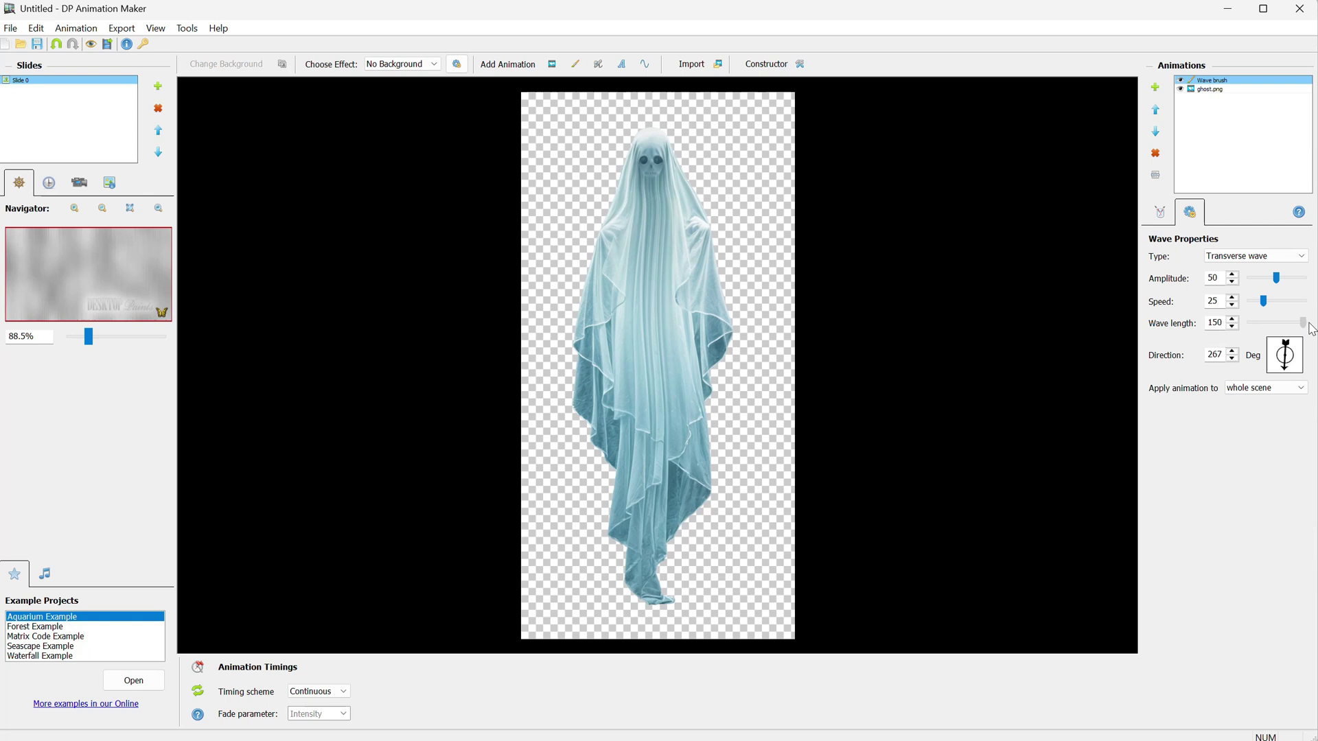
scroll(1259, 278, "up", 3)
scroll(1267, 302, "down", 5)
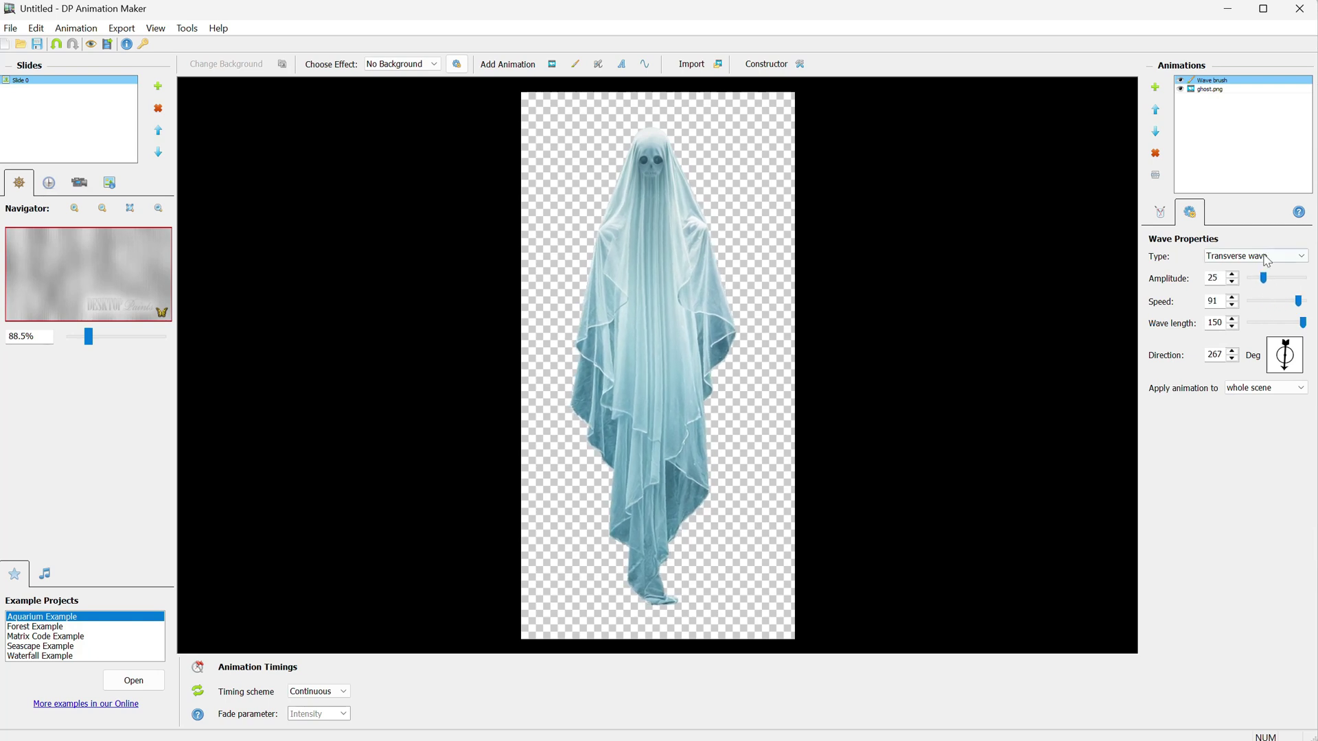
scroll(1265, 260, "down", 1)
scroll(1265, 259, "up", 1)
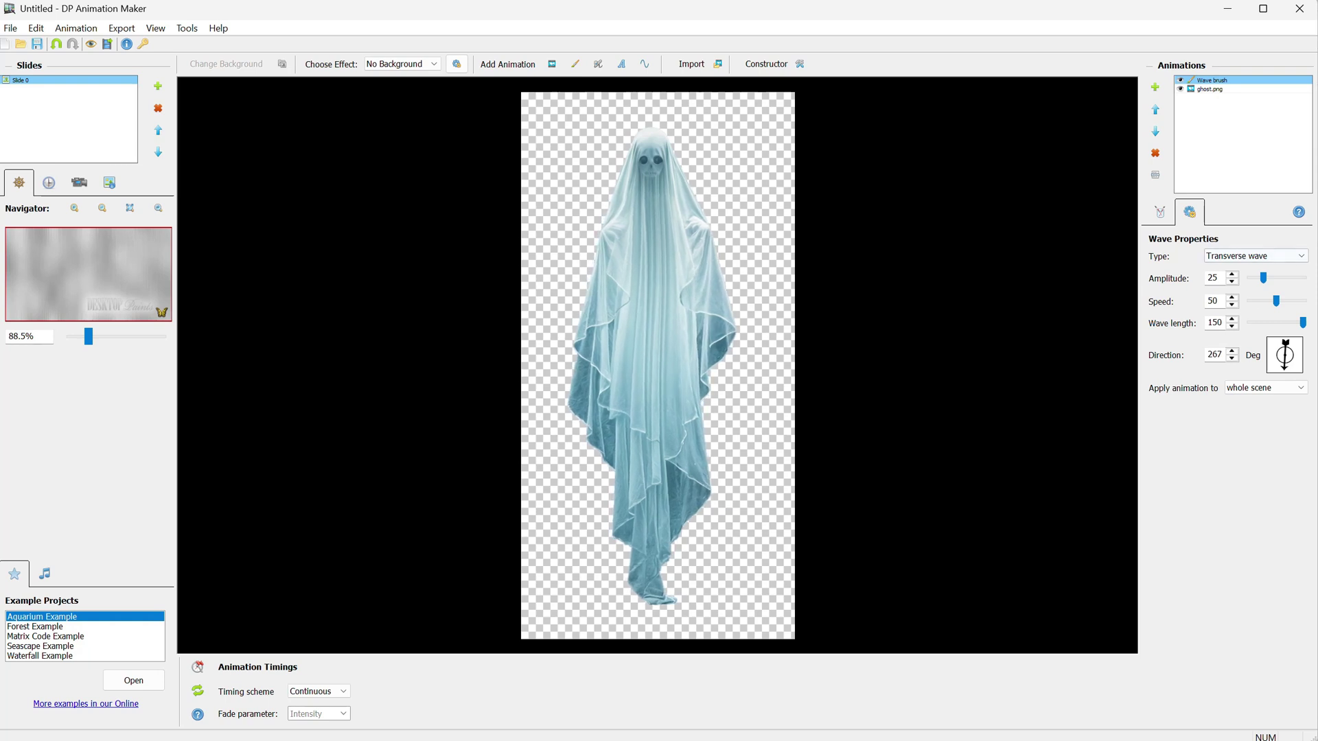
left_click(122, 30)
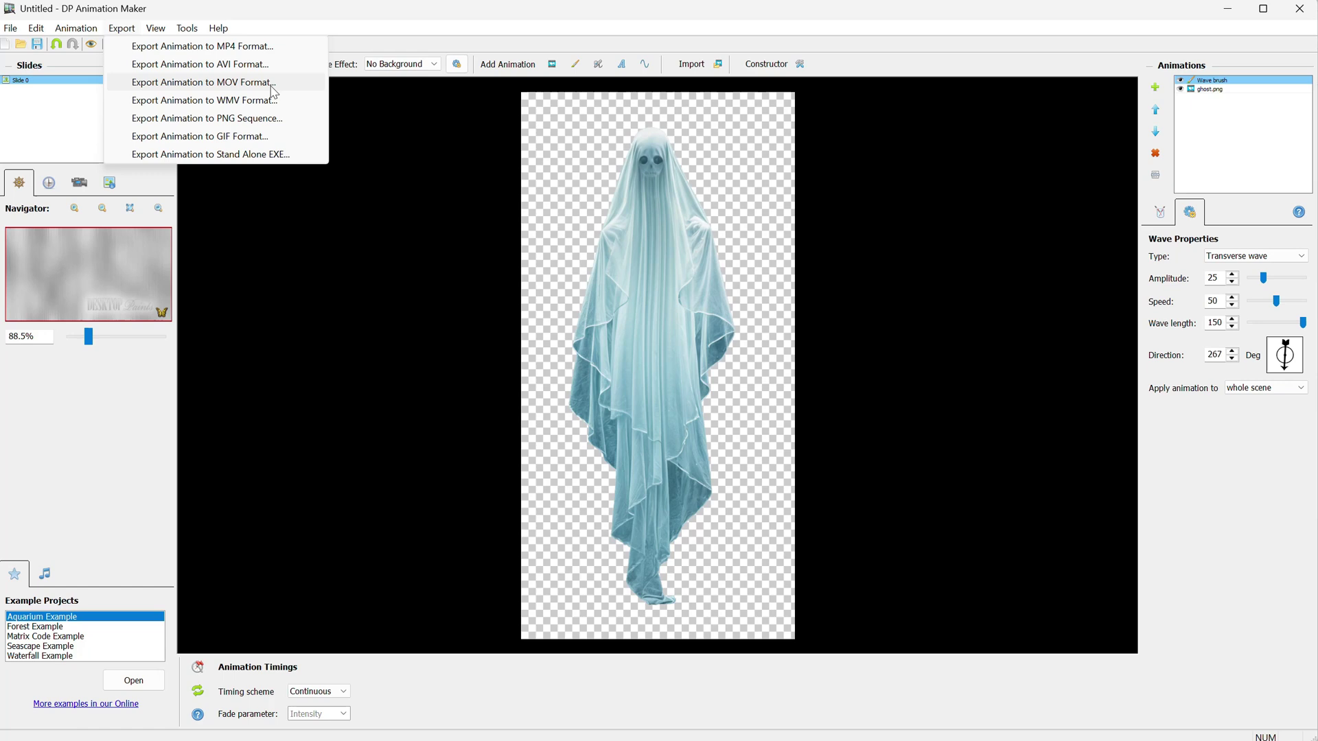
Export the animation in MOV format as ghost.mov
left_click(241, 82)
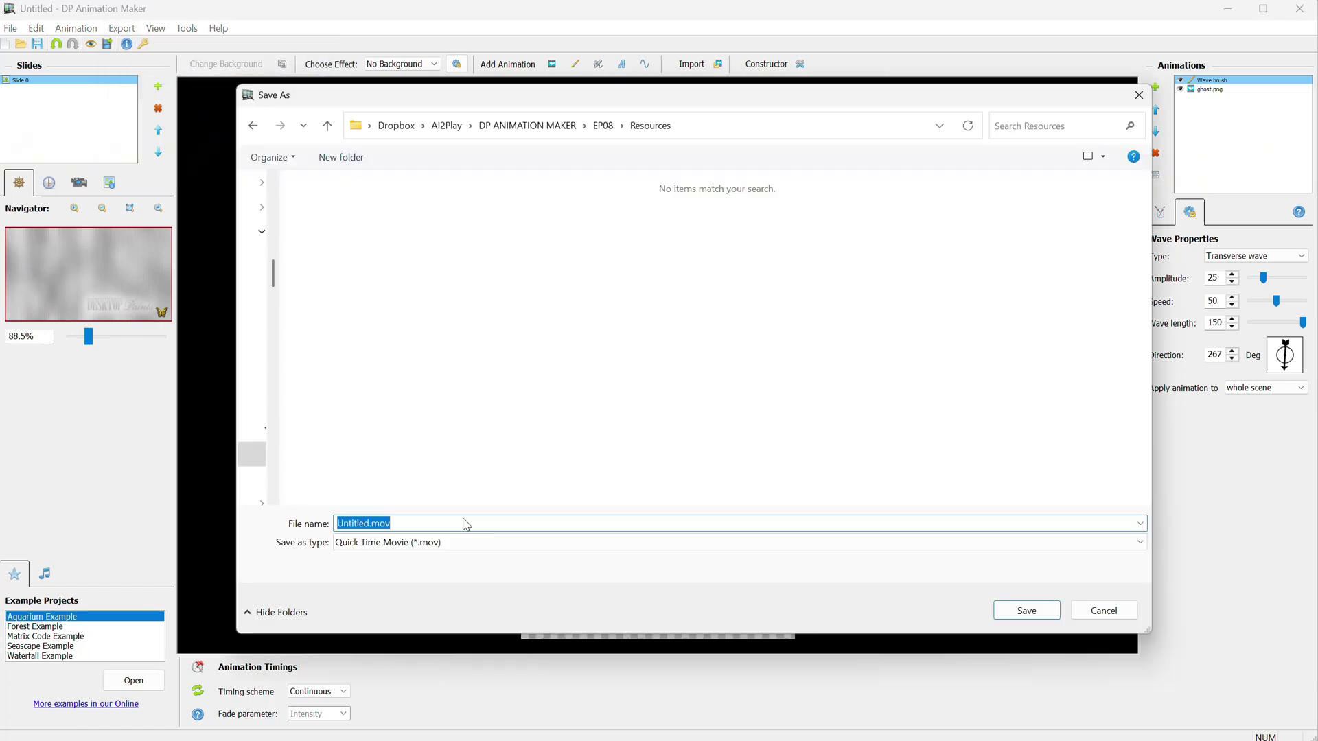
type("gjos")
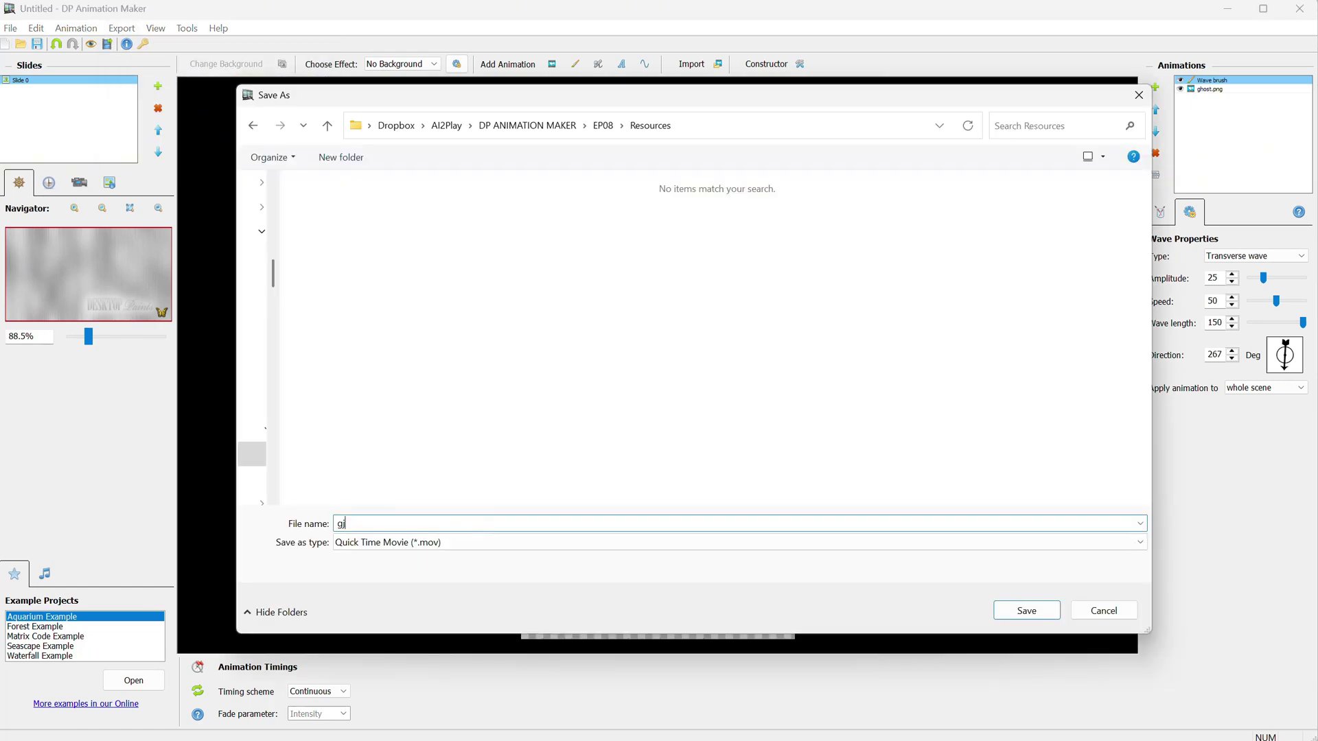
key("BackSpace")
type("host")
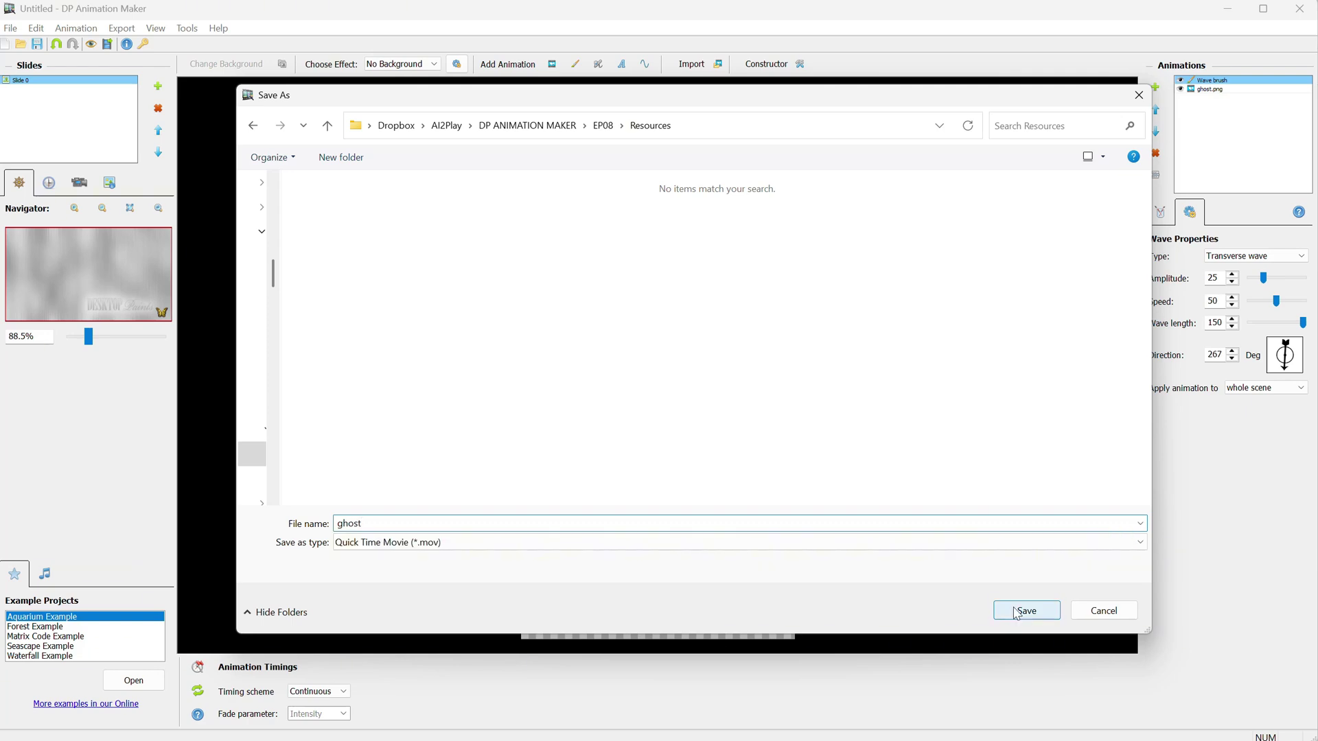
left_click(1012, 606)
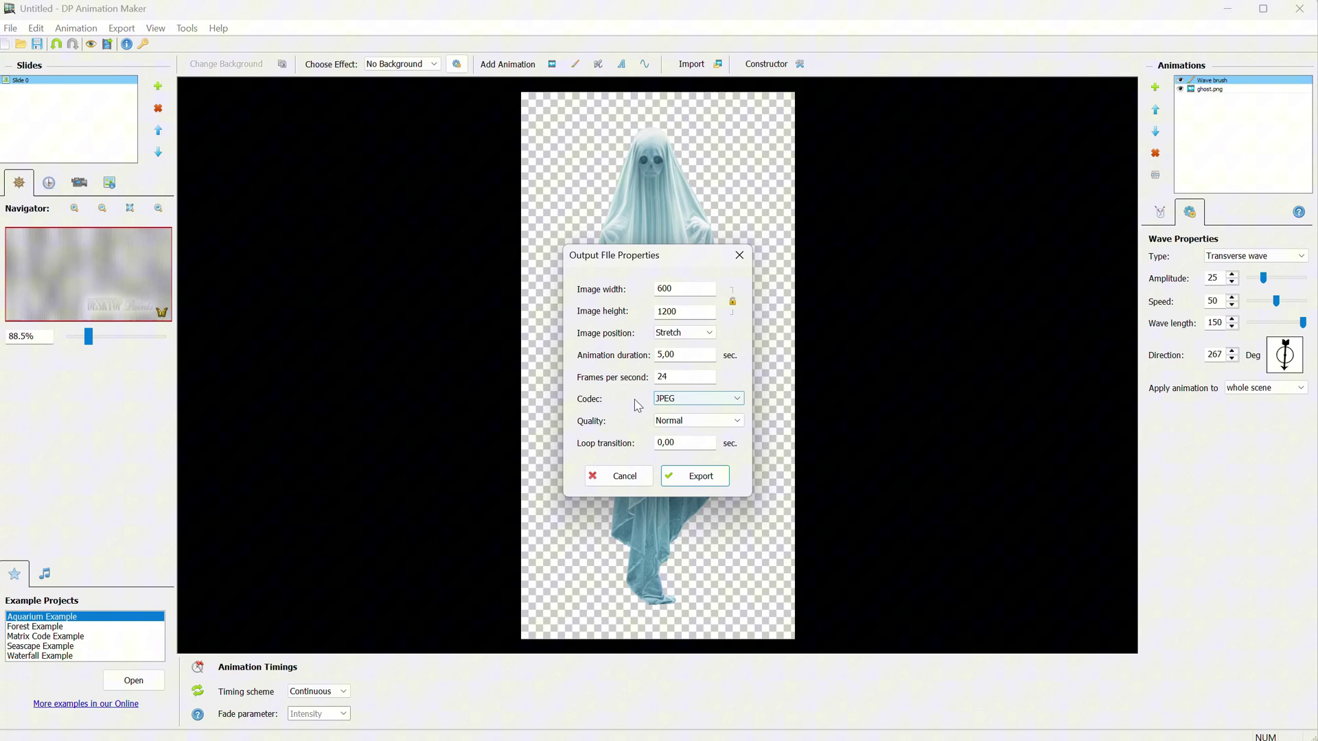
Export ghost.mov with the PNG (with alpha channel) codec to keep transparency
left_click(691, 403)
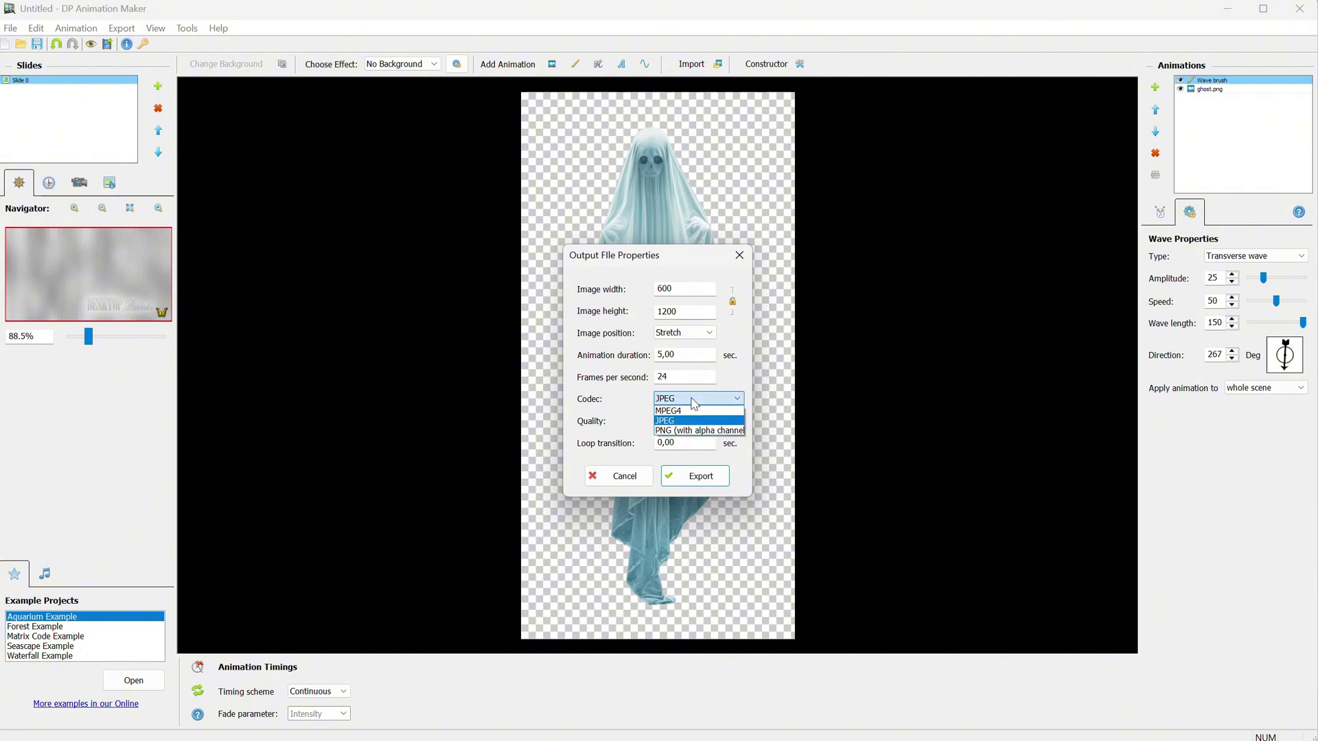
left_click(678, 431)
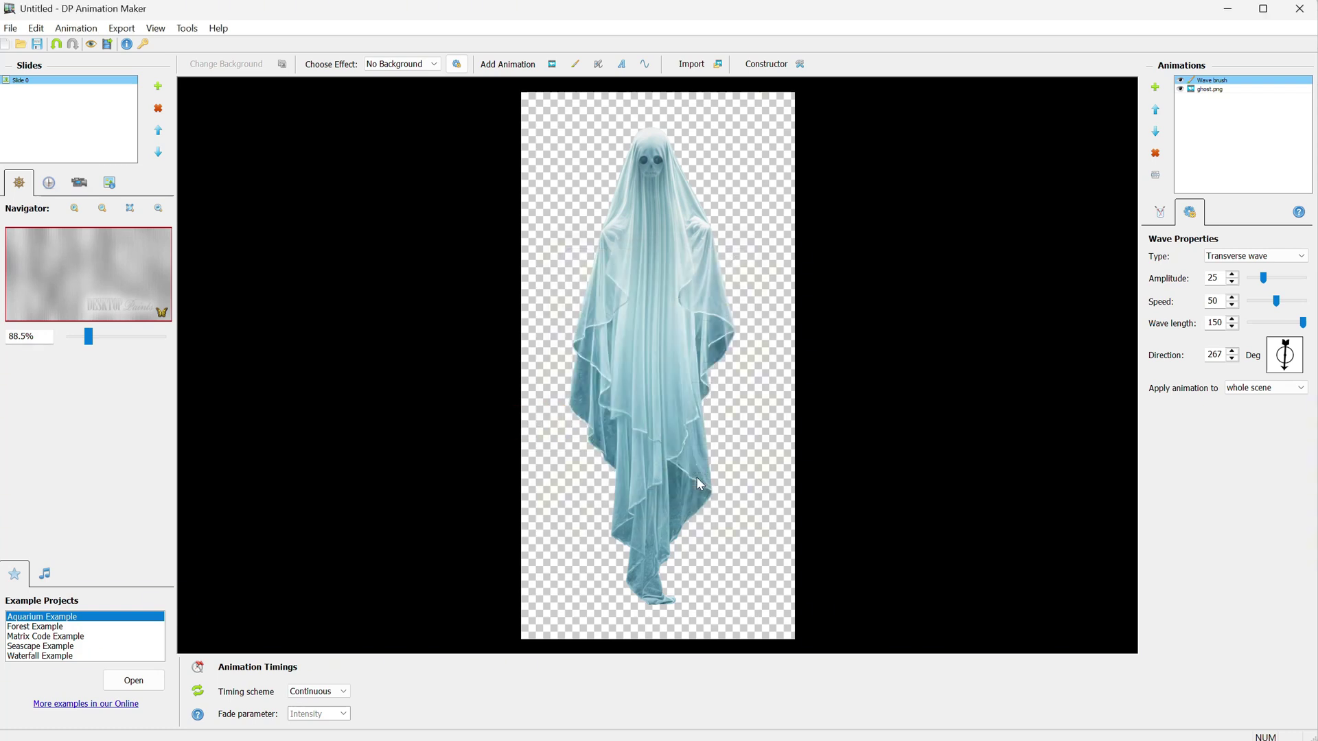
left_click(697, 479)
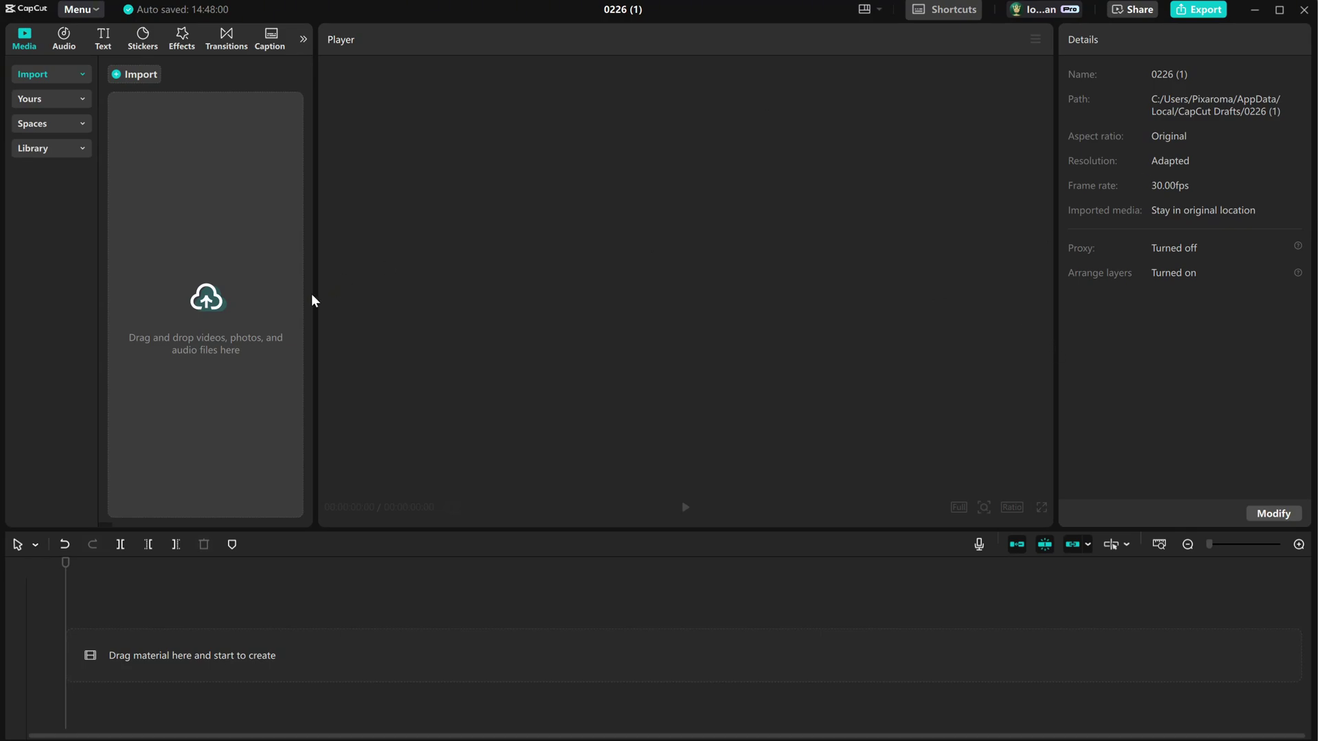
Import background.jpg and ghost.mov into the CapCut project
left_click(176, 199)
double_click(185, 140)
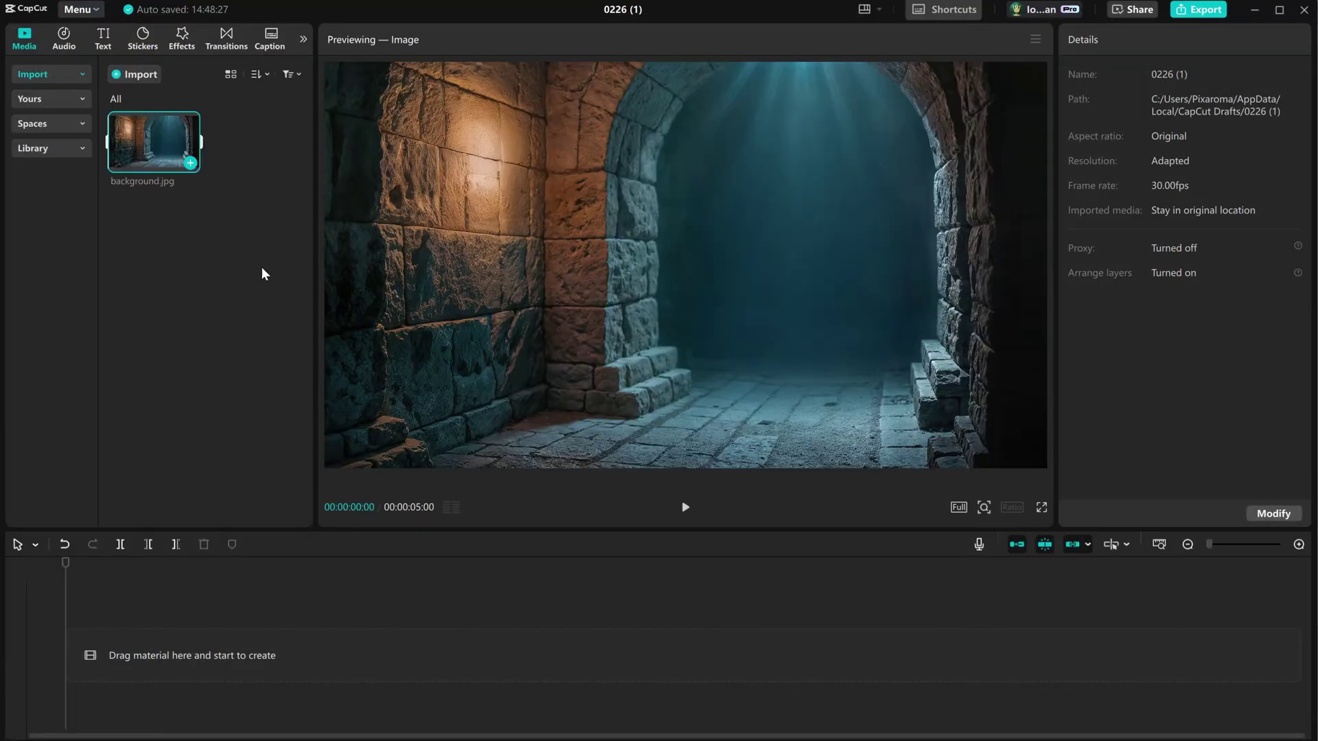
left_click(138, 73)
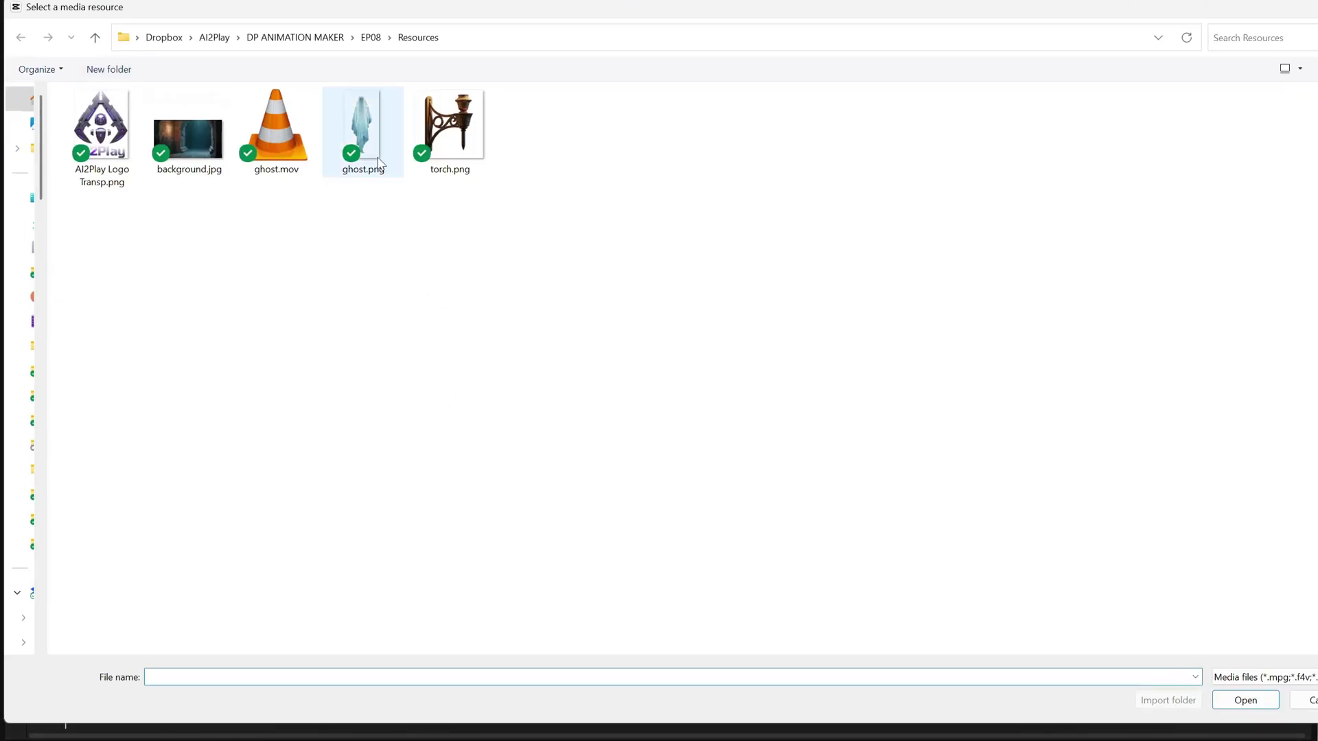
double_click(286, 134)
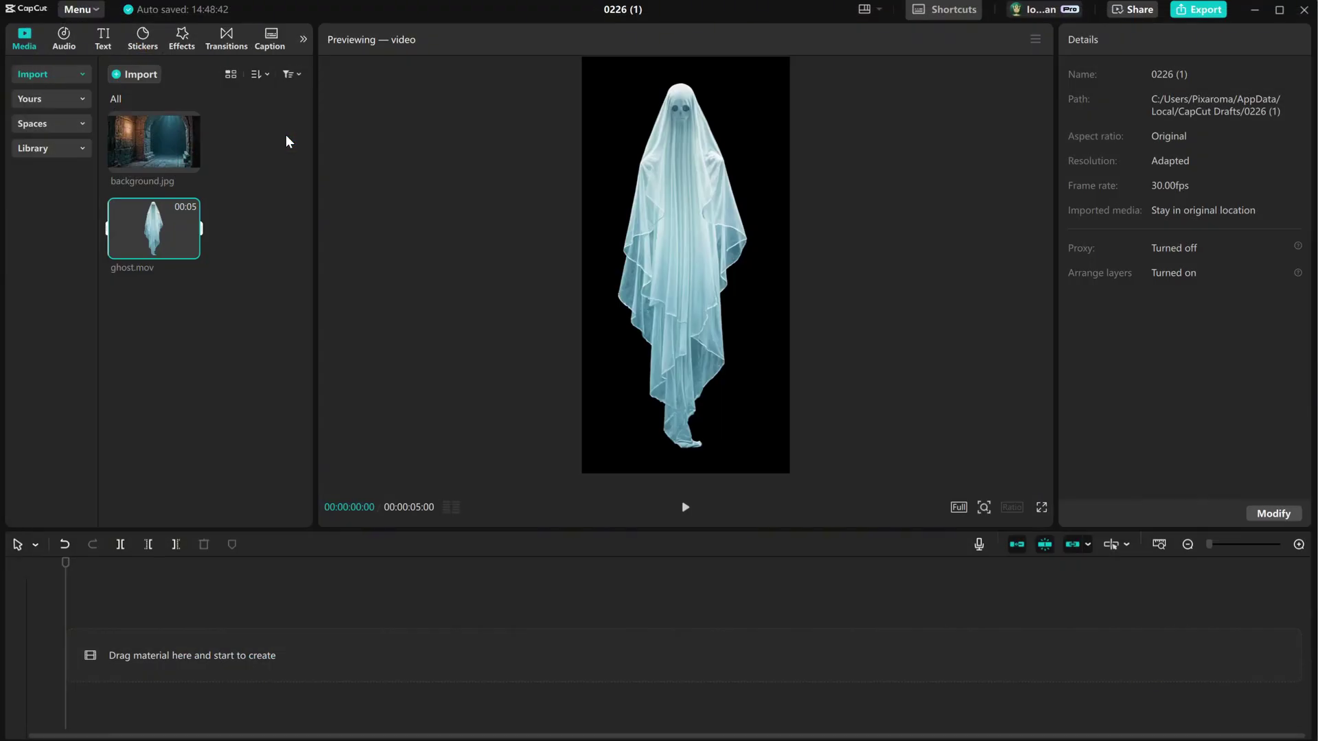
Place ghost.mov above background.jpg on the timeline and move the ghost right
left_click_drag(158, 141, 138, 671)
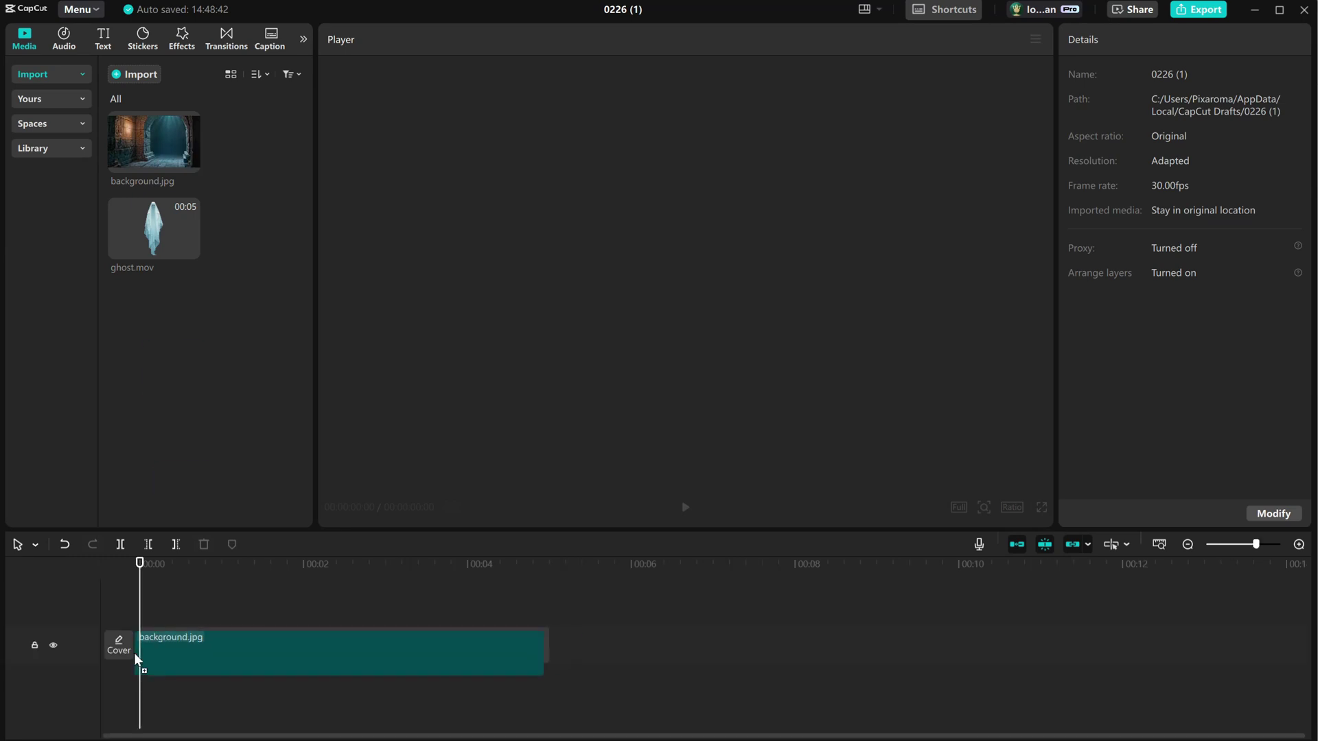
left_click_drag(153, 228, 254, 640)
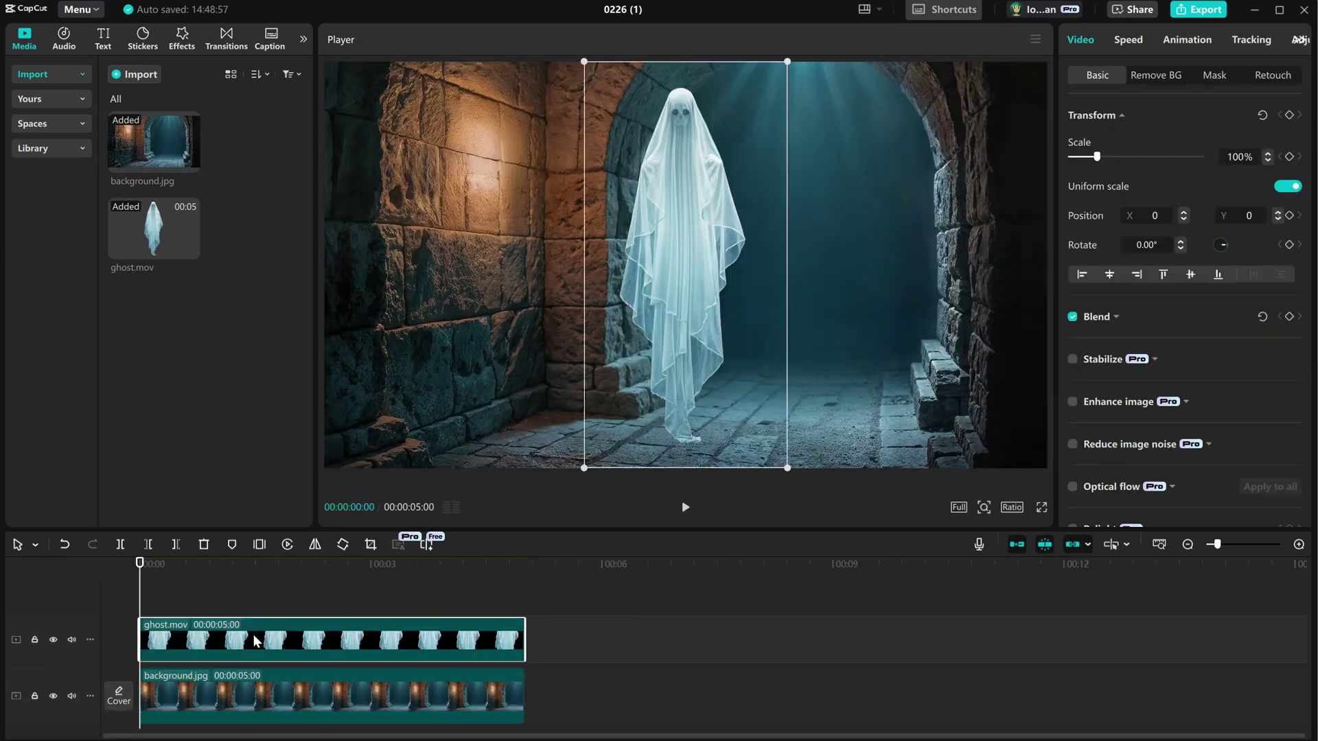
key("space")
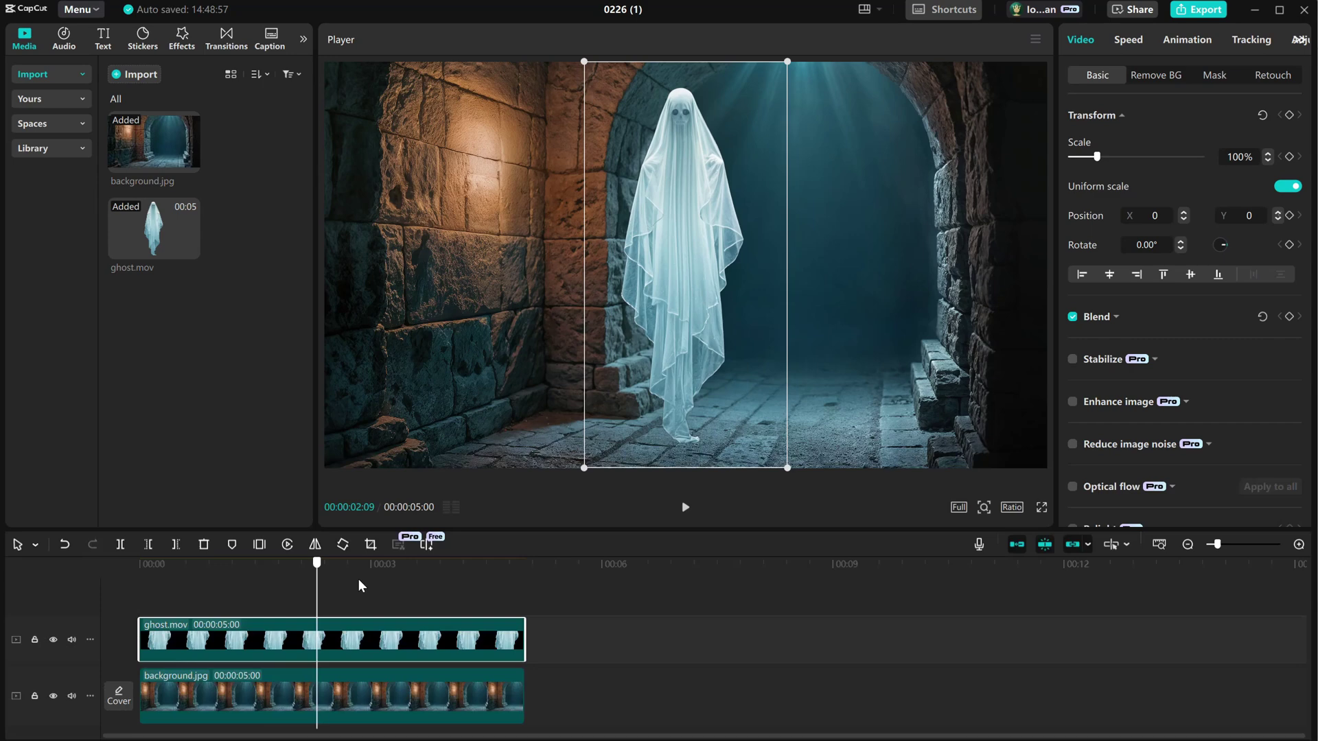
left_click_drag(690, 535, 708, 564)
left_click_drag(681, 296, 873, 304)
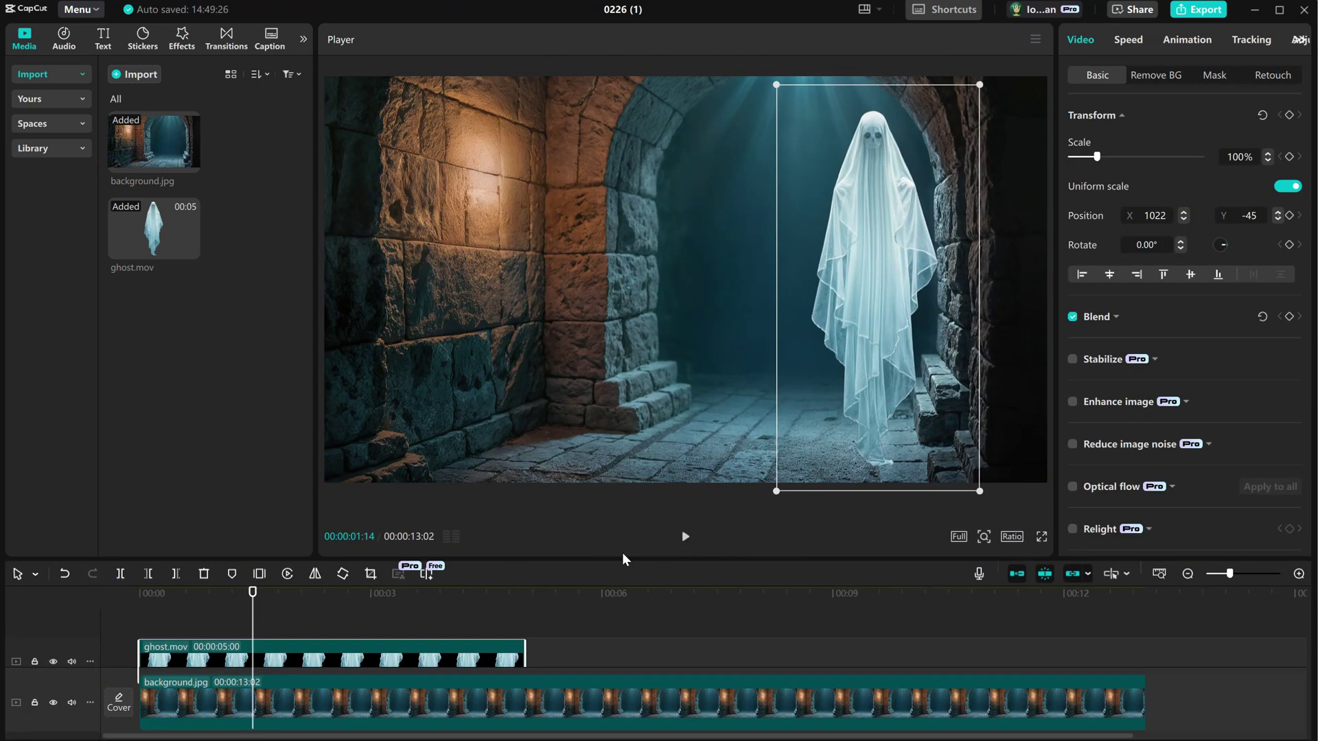
left_click(705, 627)
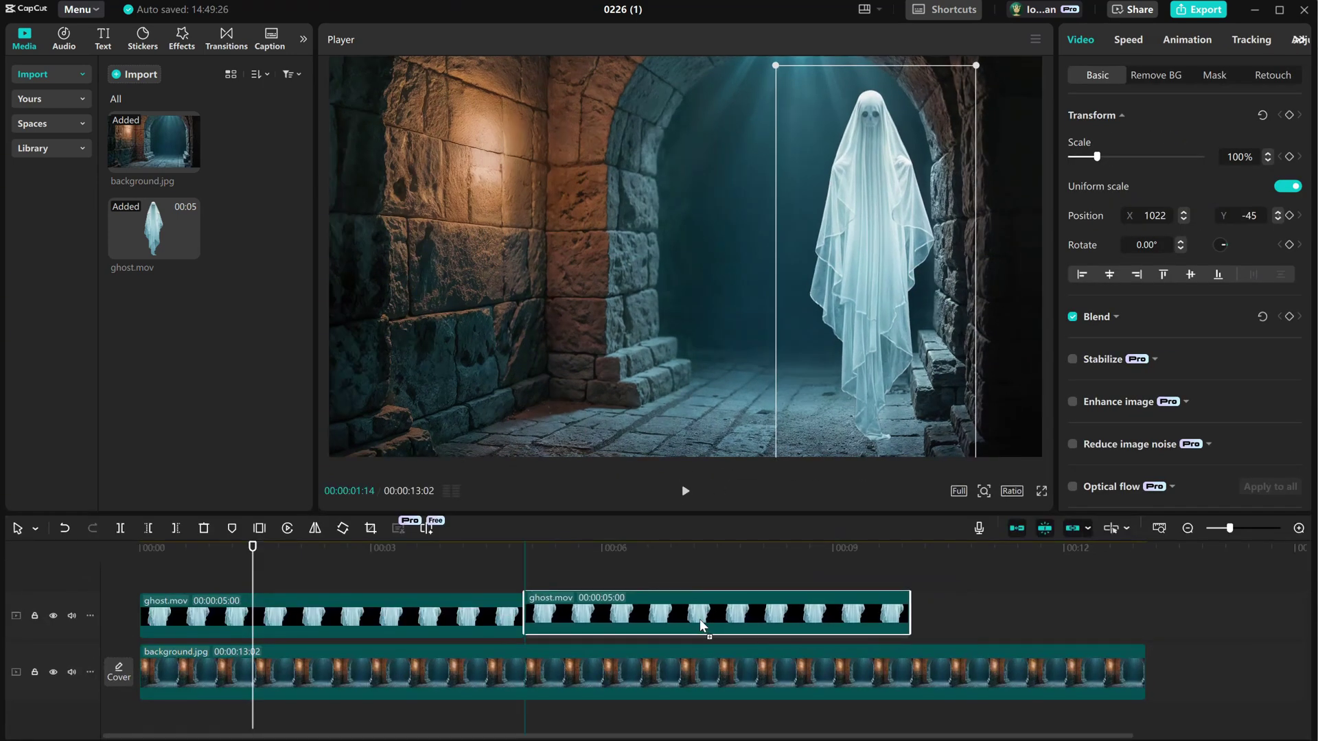
Replay the join between the two back-to-back ghost clips
left_click(479, 584)
key("space")
left_click_drag(523, 549, 473, 549)
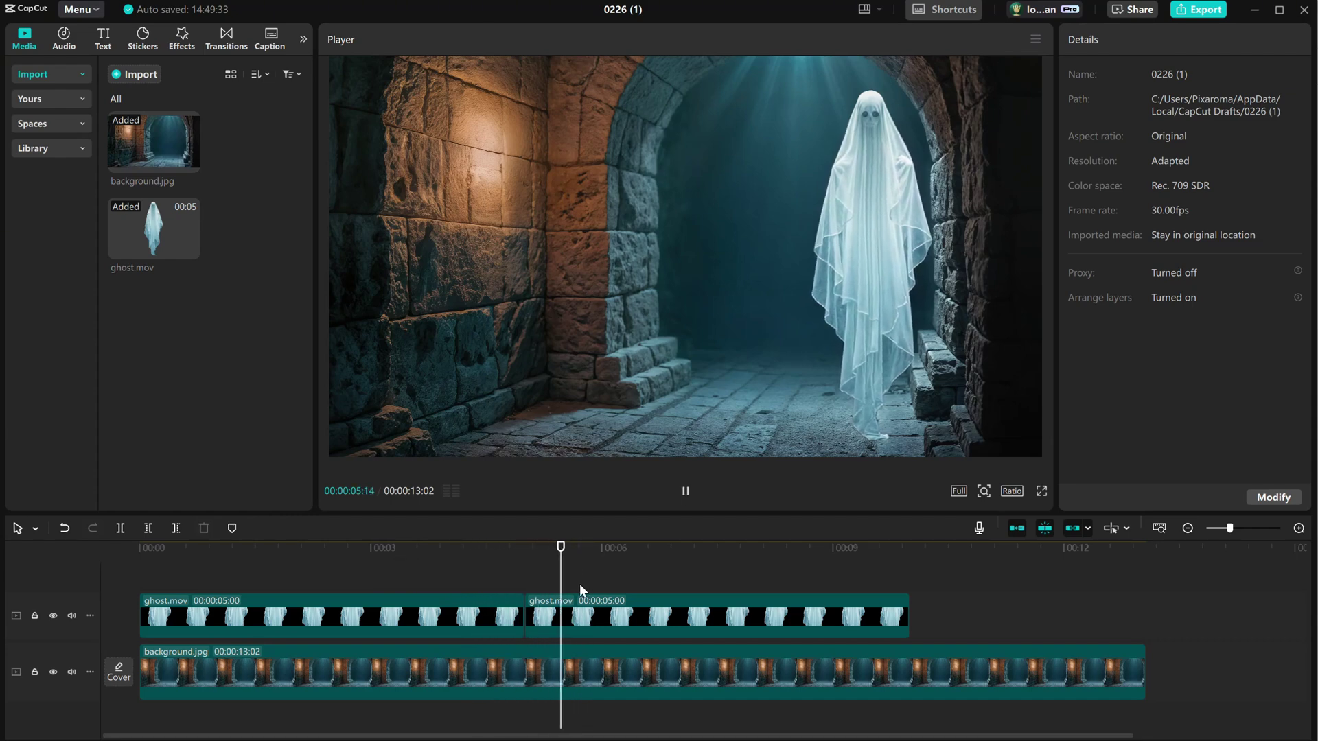
left_click(489, 567)
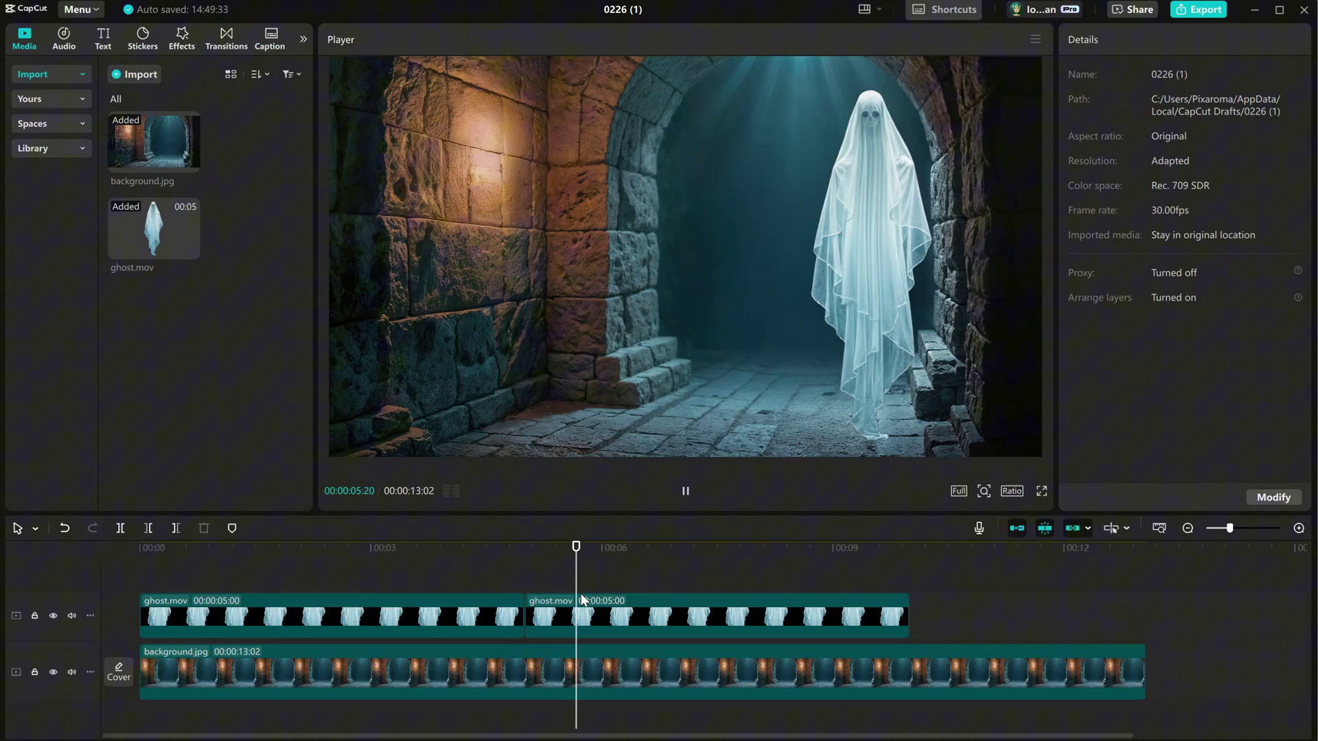
Set the animation duration to 30 seconds and the loop transition to 2
left_click(616, 621)
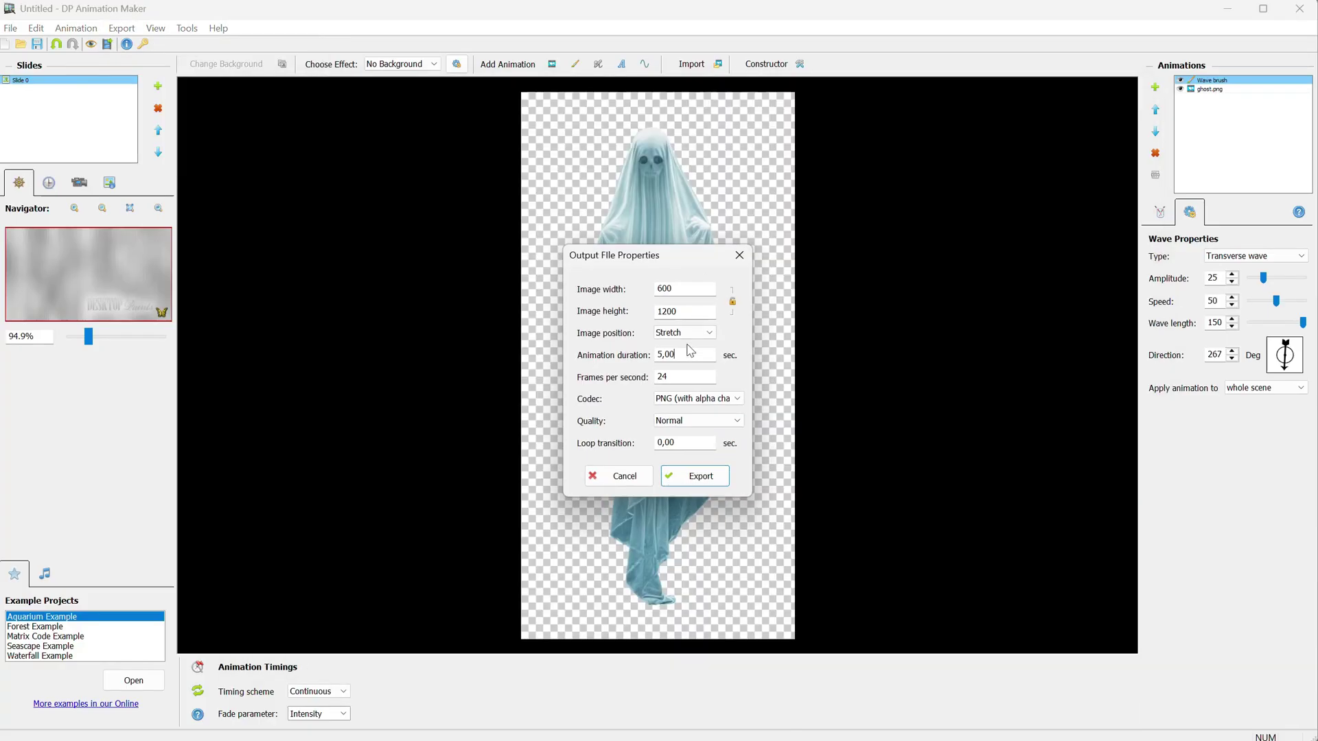
left_click_drag(687, 347, 626, 347)
type("8")
left_click_drag(686, 443, 607, 443)
type("30")
Export the 30-second ghost2.mov, import it into CapCut and preview its loop
left_click(697, 474)
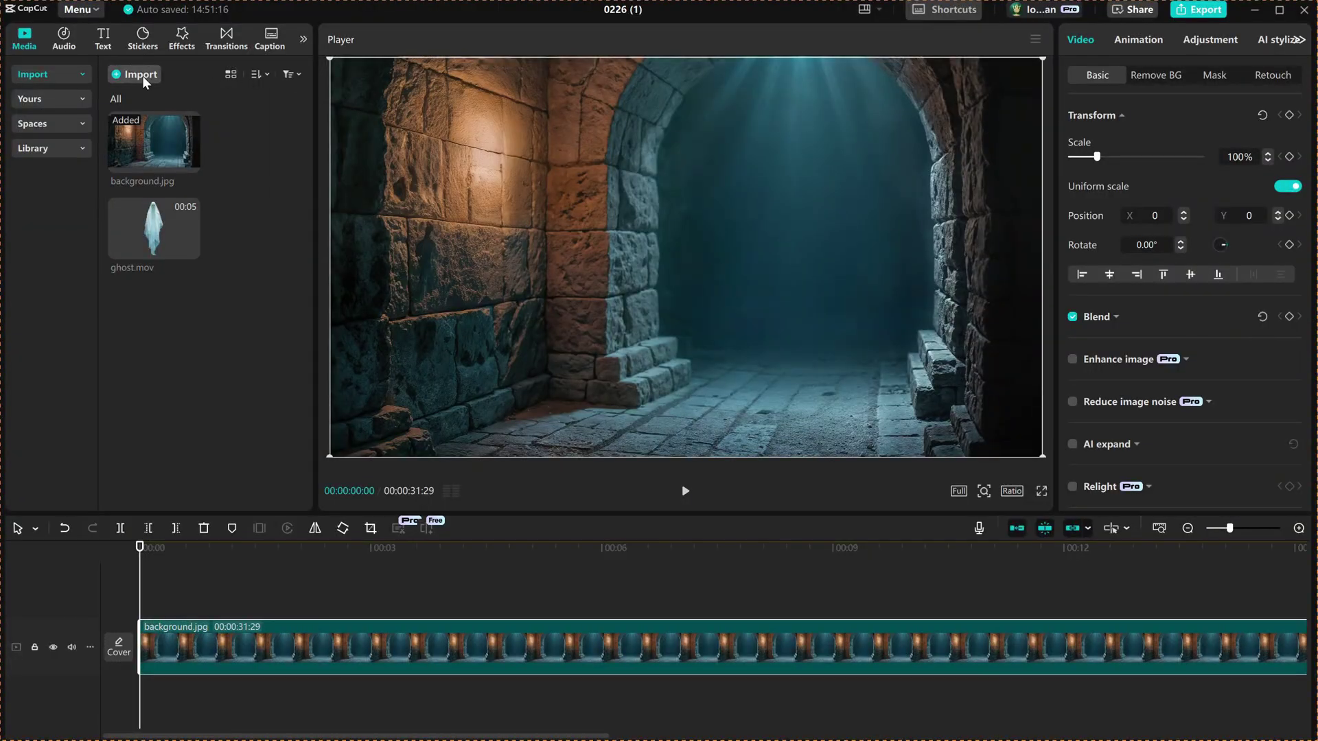
left_click(144, 82)
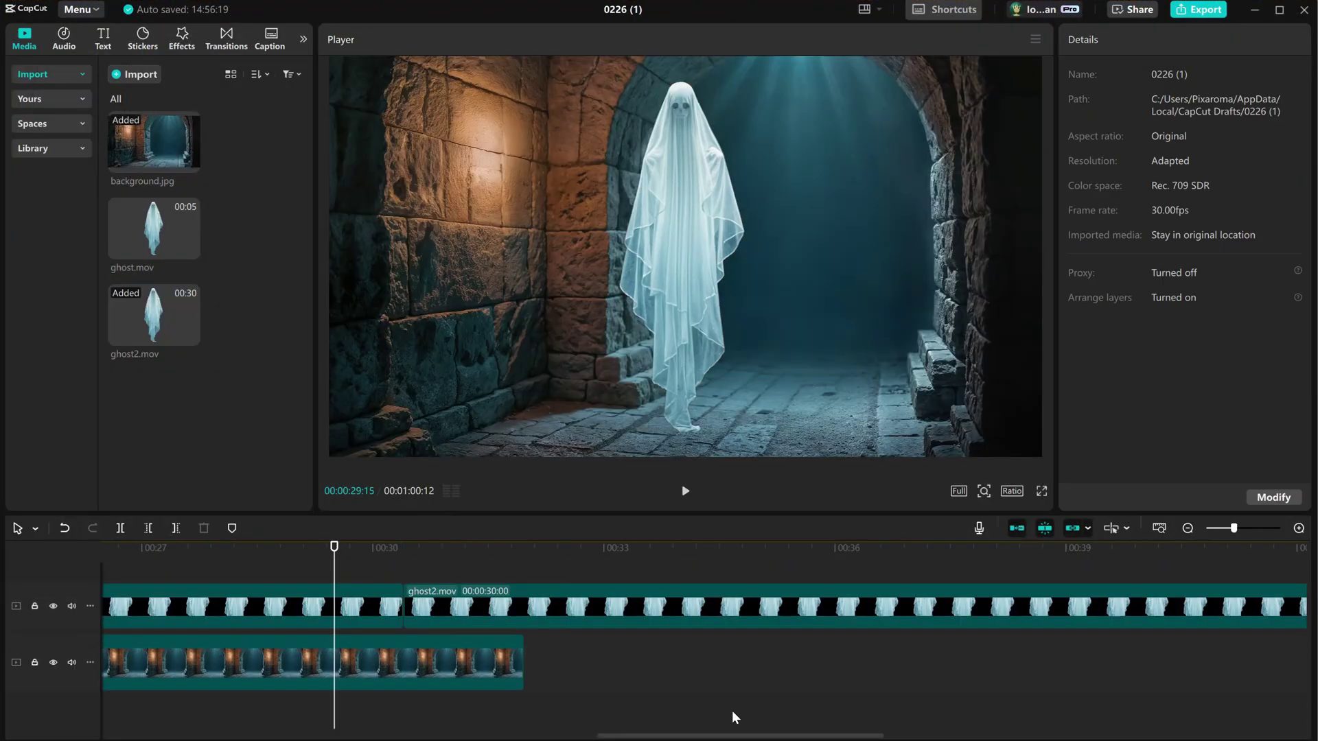
key("space")
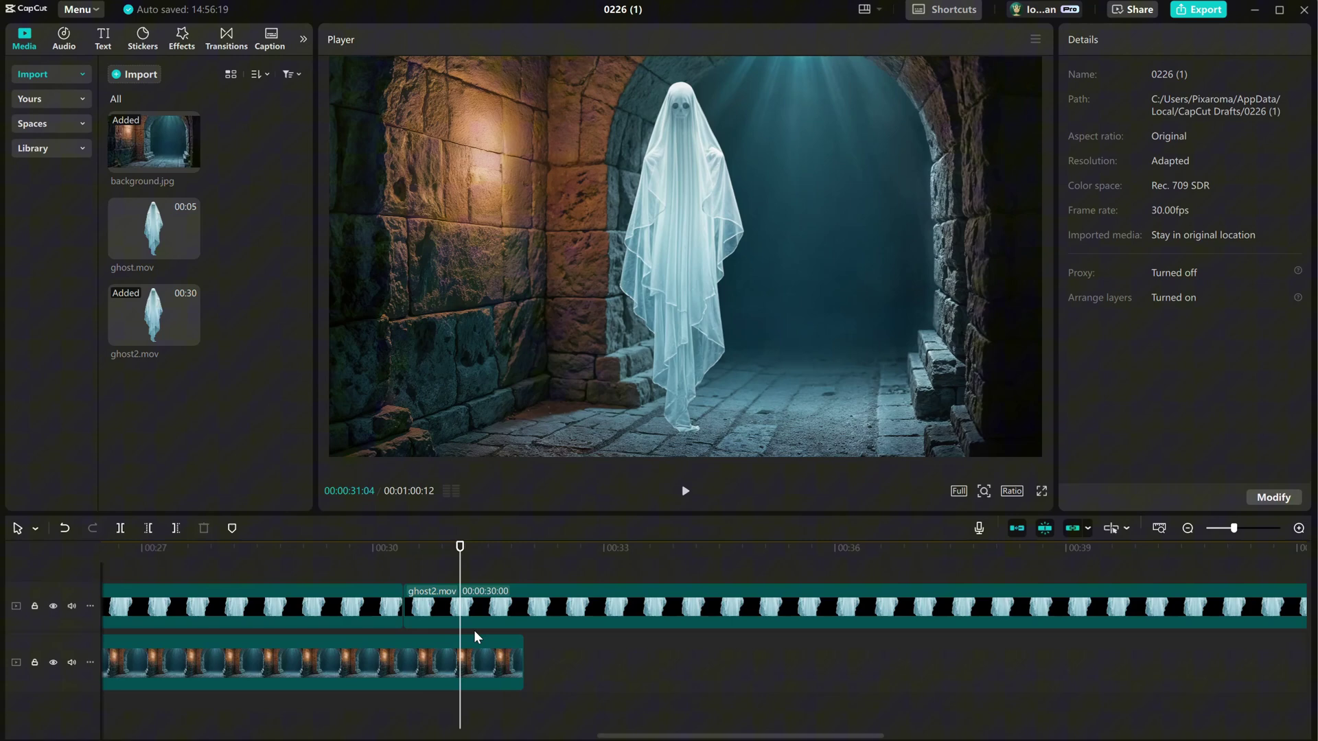
left_click(347, 553)
key("space")
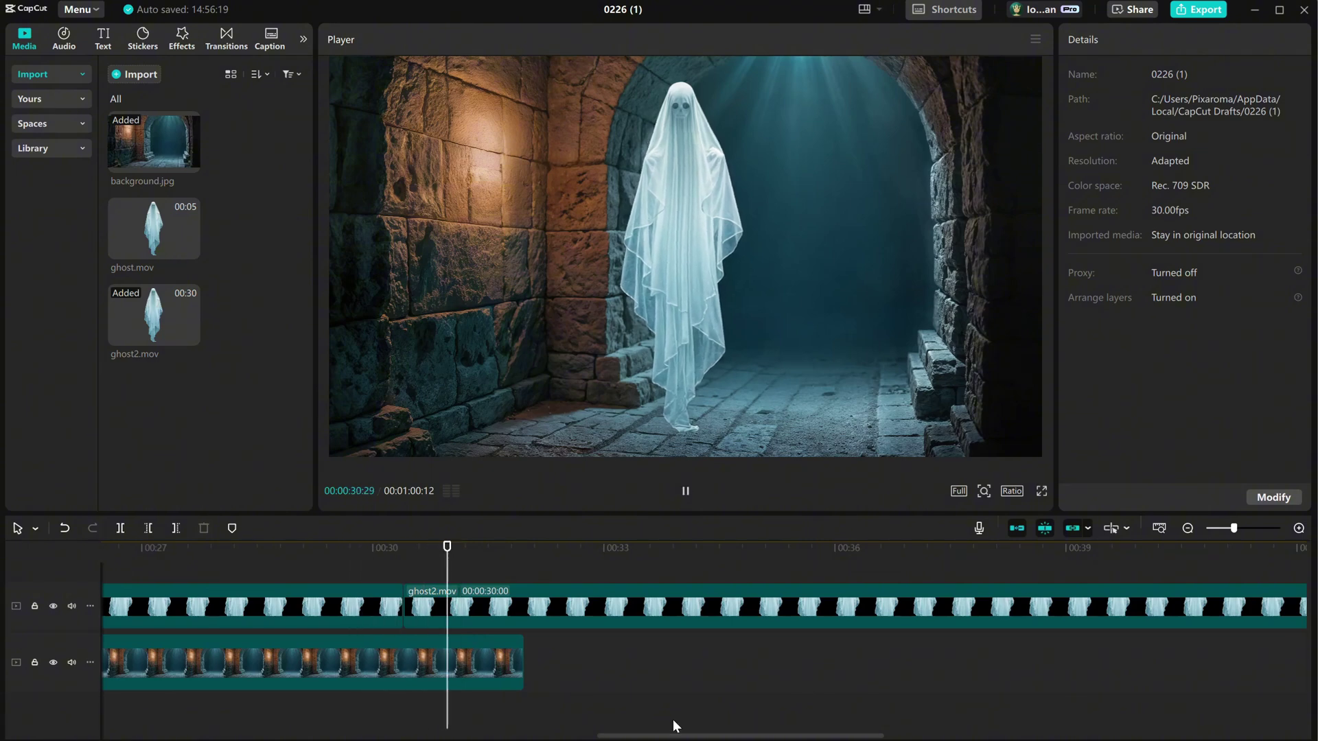
key("ctrl+z")
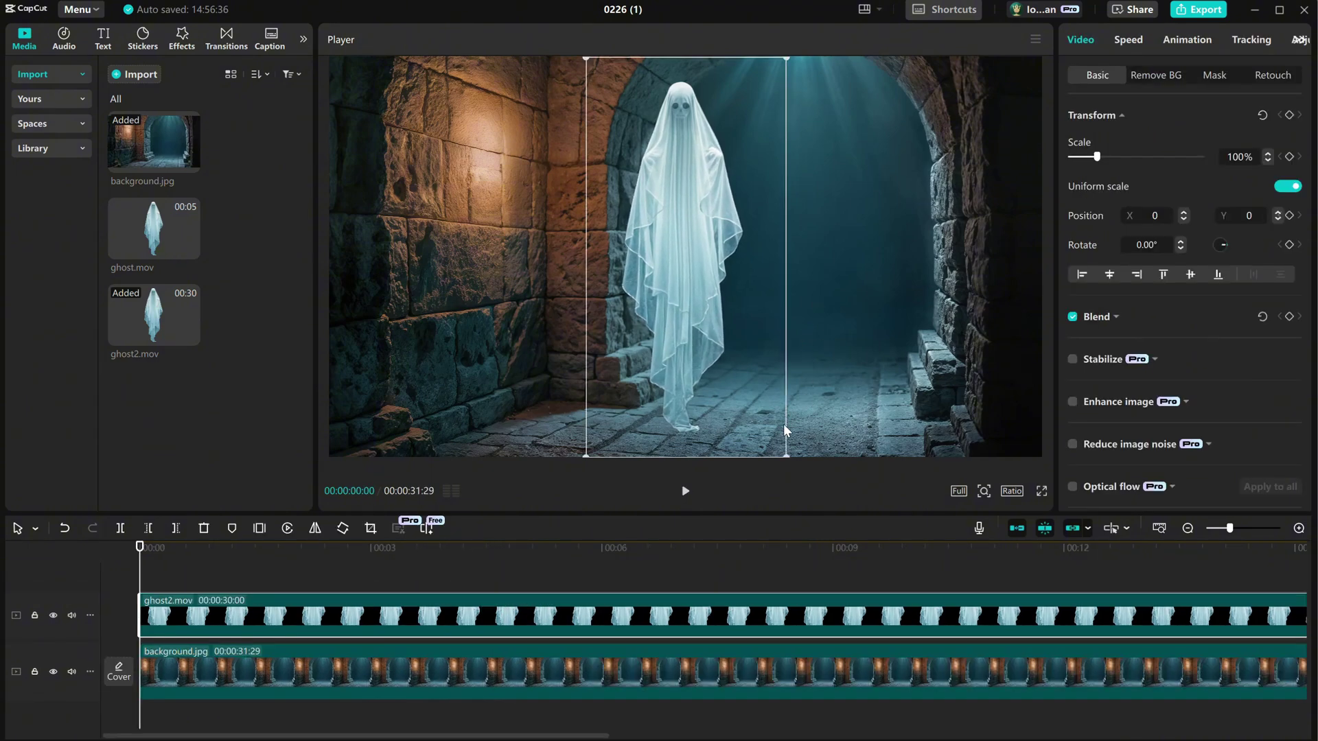
Scale the ghost to 93%, shift it right, and lower its opacity
mouse_move(786, 457)
left_mouse_down()
mouse_move(764, 418)
mouse_move(779, 432)
left_mouse_up()
left_click_drag(738, 219, 986, 232)
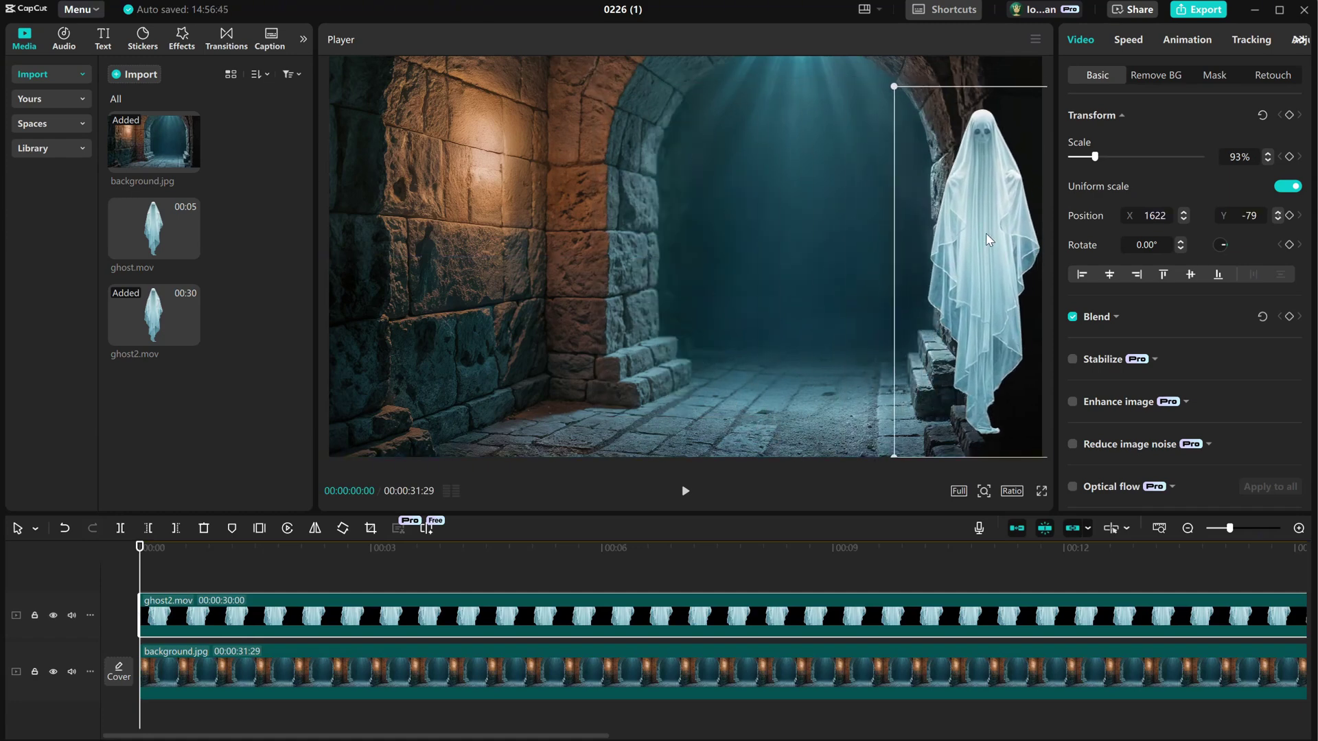
left_click(1124, 317)
left_click_drag(1201, 388, 1235, 382)
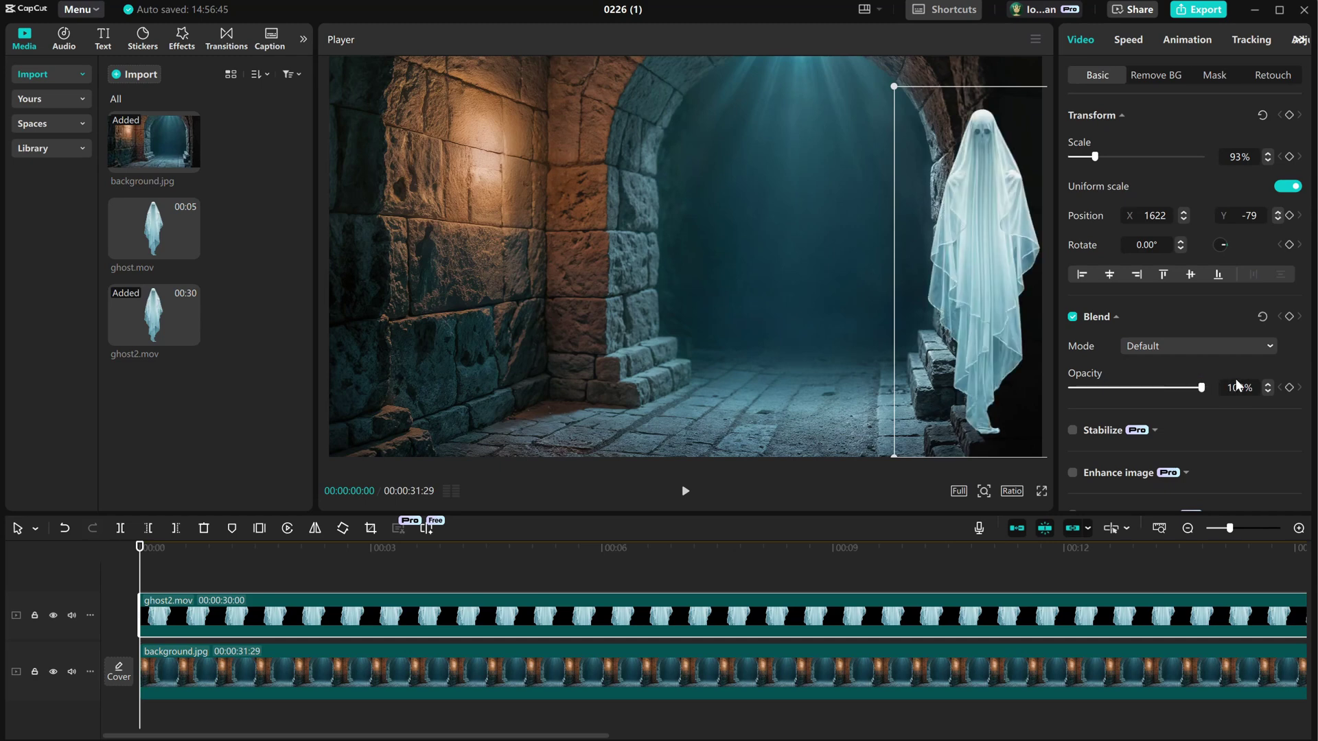
Set the ghost's blend mode to Screen and centre it in the archway at X 865, Y -35
left_click(1183, 346)
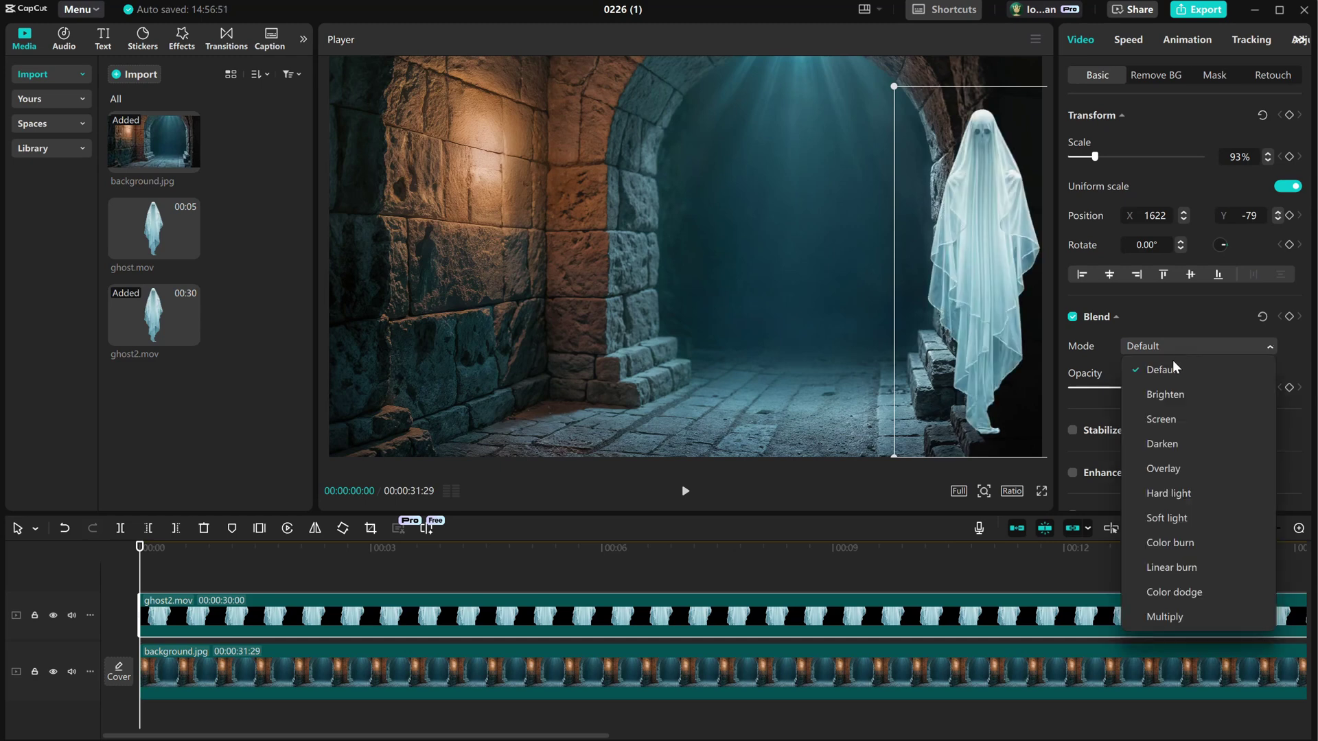
left_click(1159, 418)
left_click_drag(995, 290, 856, 281)
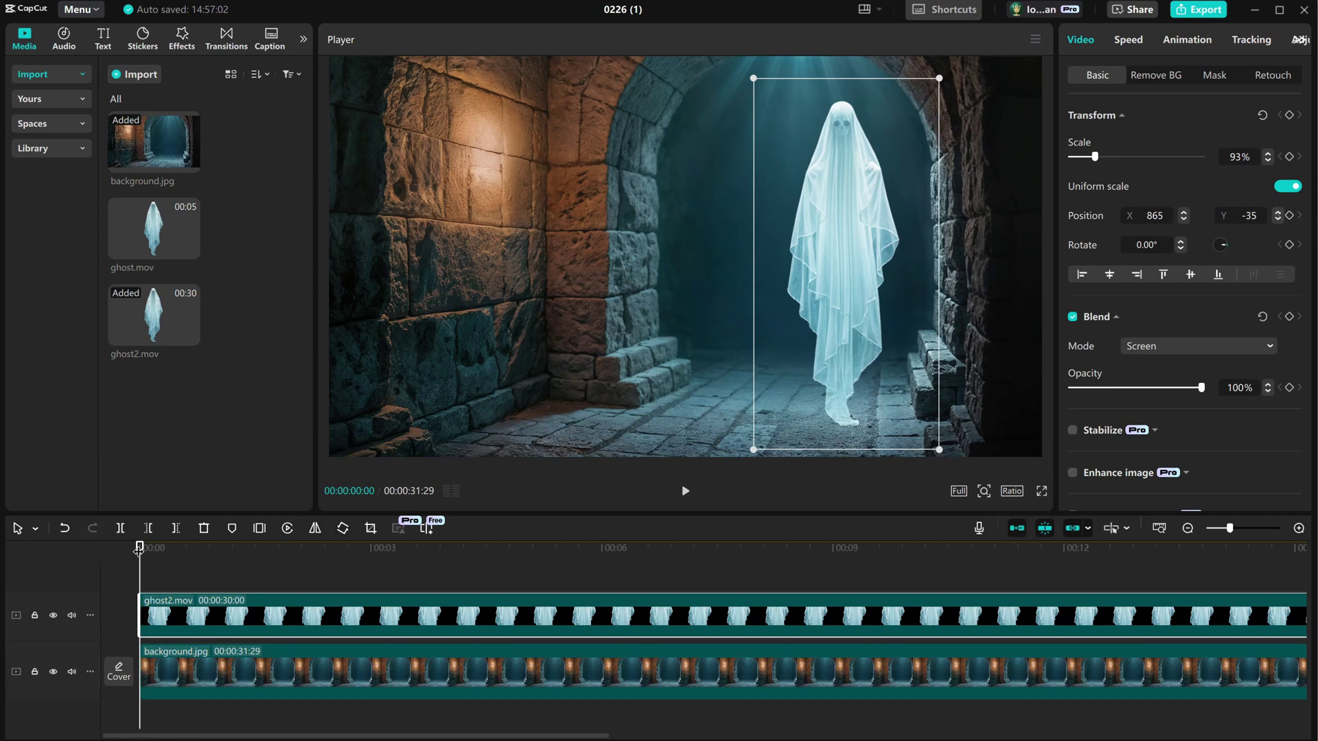
Keyframe the ghost in the arch at 00:00:09:16 and start it below the frame at 0 s
left_click(878, 552)
left_click_drag(879, 555, 874, 554)
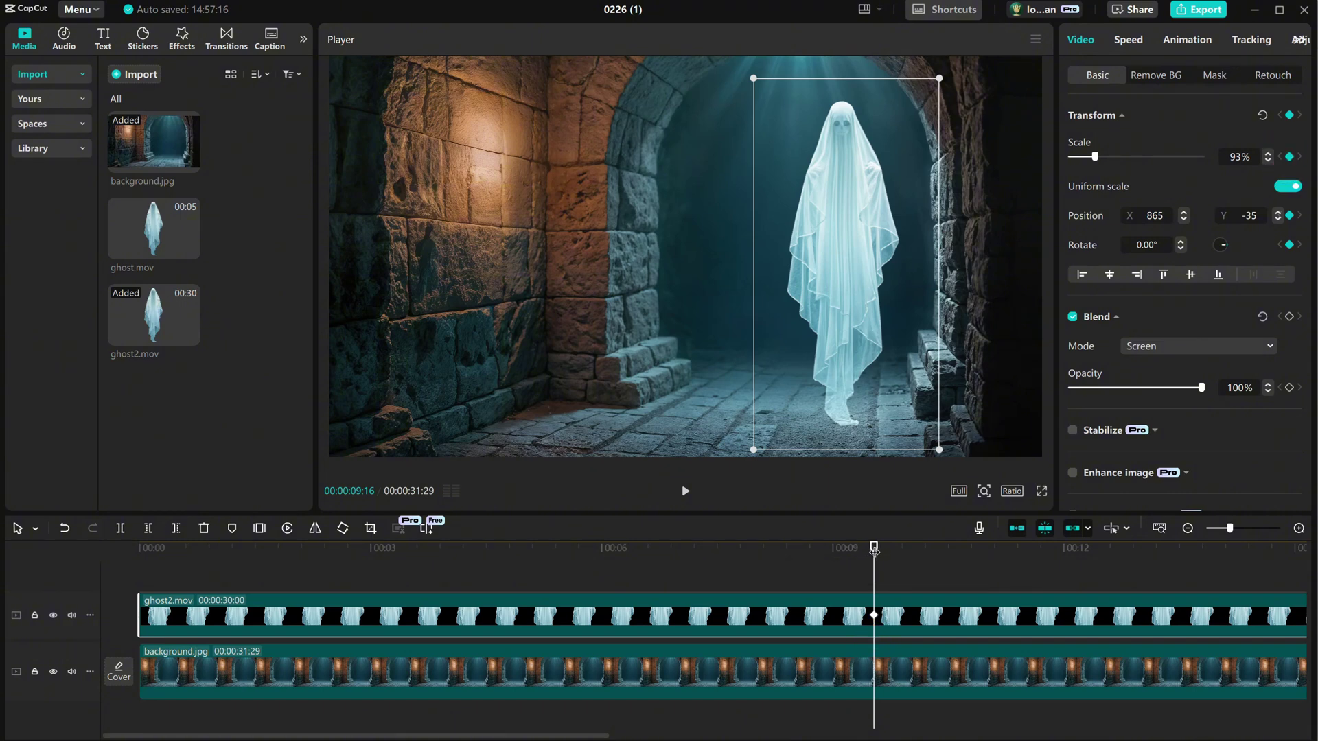
left_click_drag(874, 549, 134, 546)
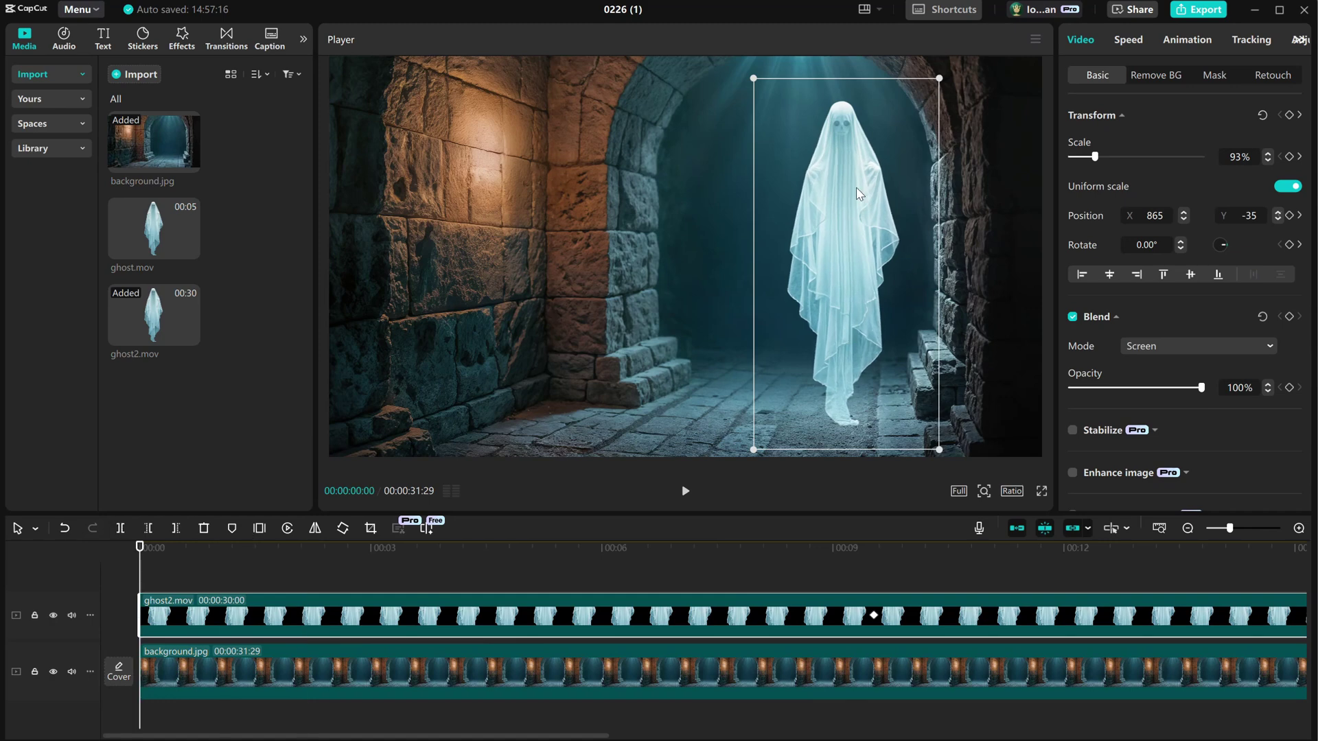
left_click_drag(856, 193, 847, 549)
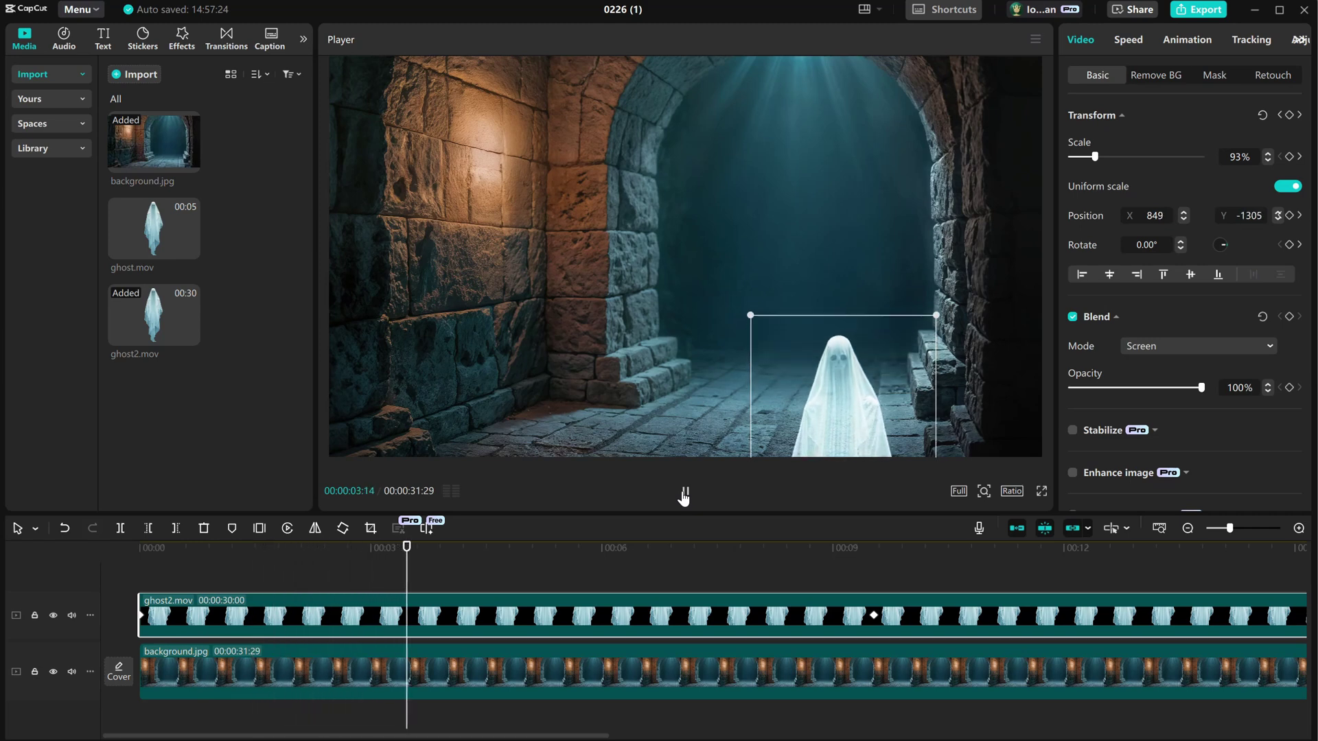
Review the ghost's rise, show ghost2's keyframe curves, and fit the whole timeline into view
left_click(684, 494)
left_click(873, 616)
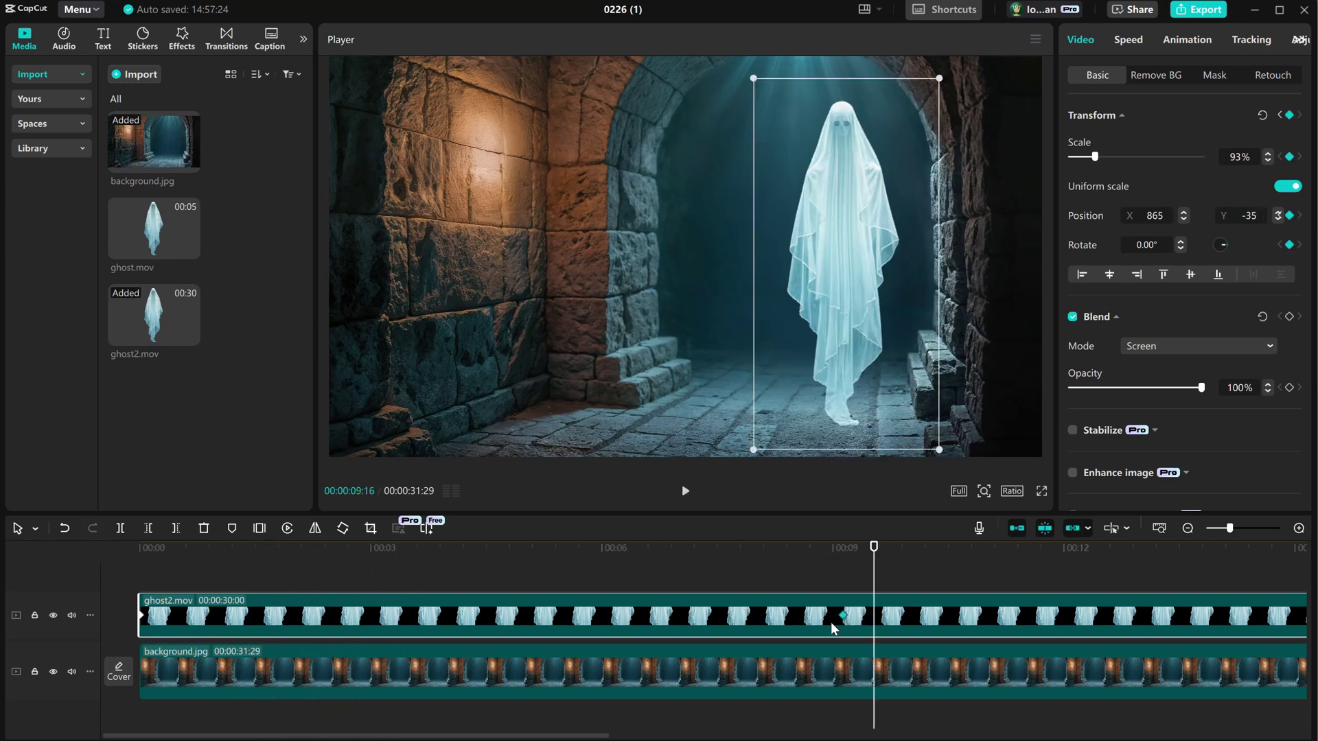
left_click(335, 581)
left_click_drag(324, 561, 90, 587)
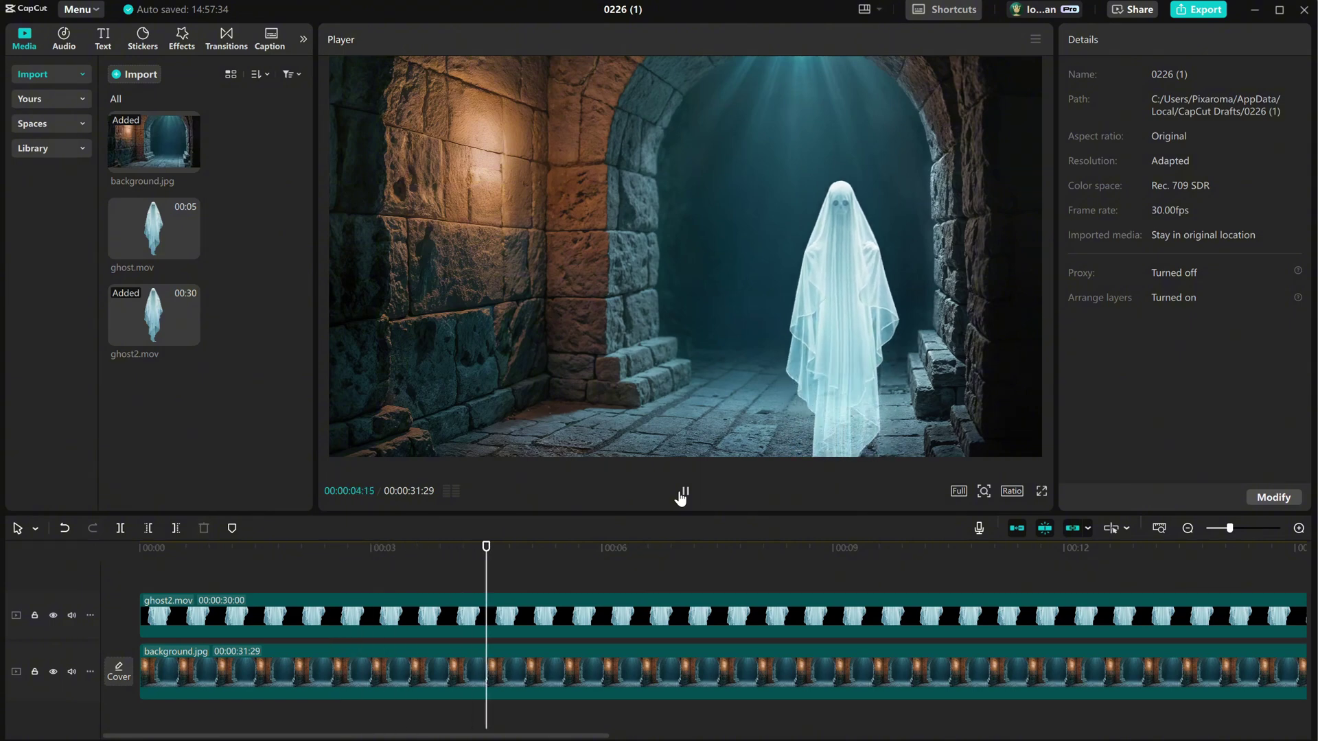
left_click(335, 616)
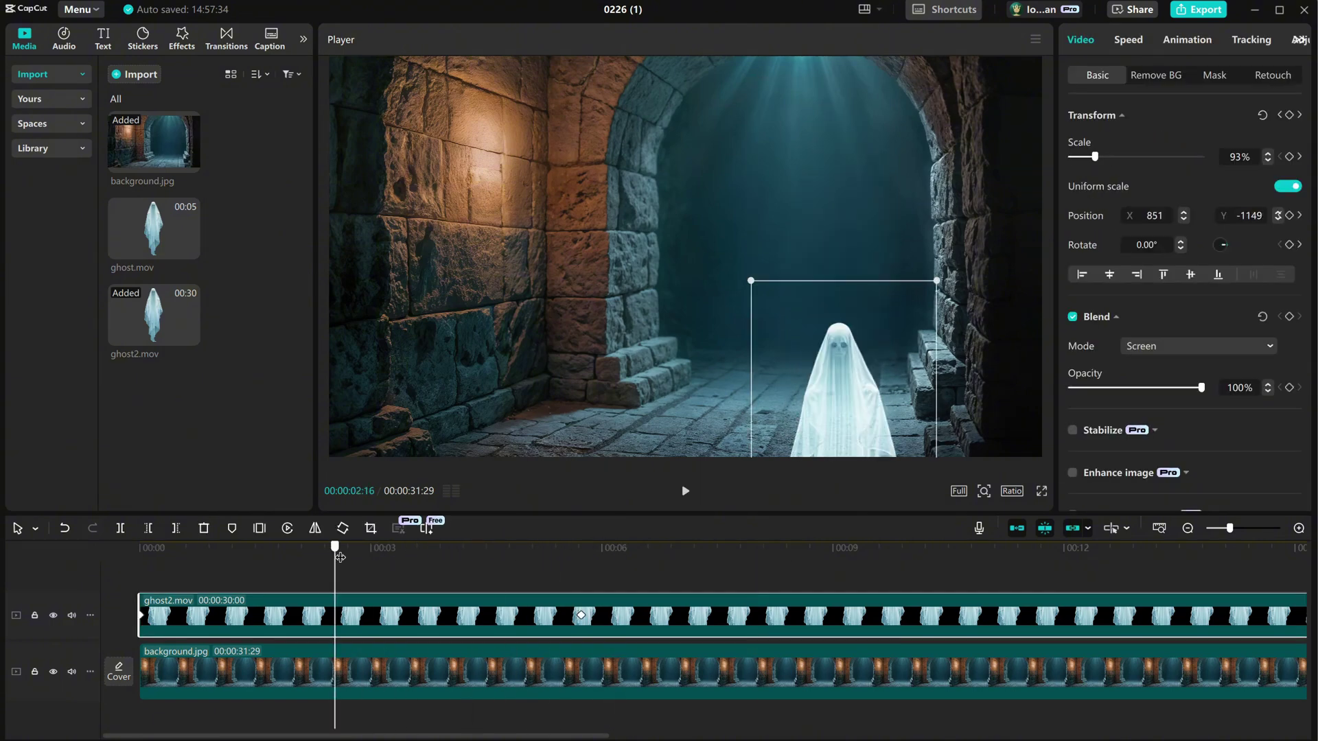
left_click_drag(340, 556, 470, 554)
right_click(596, 615)
left_click(638, 618)
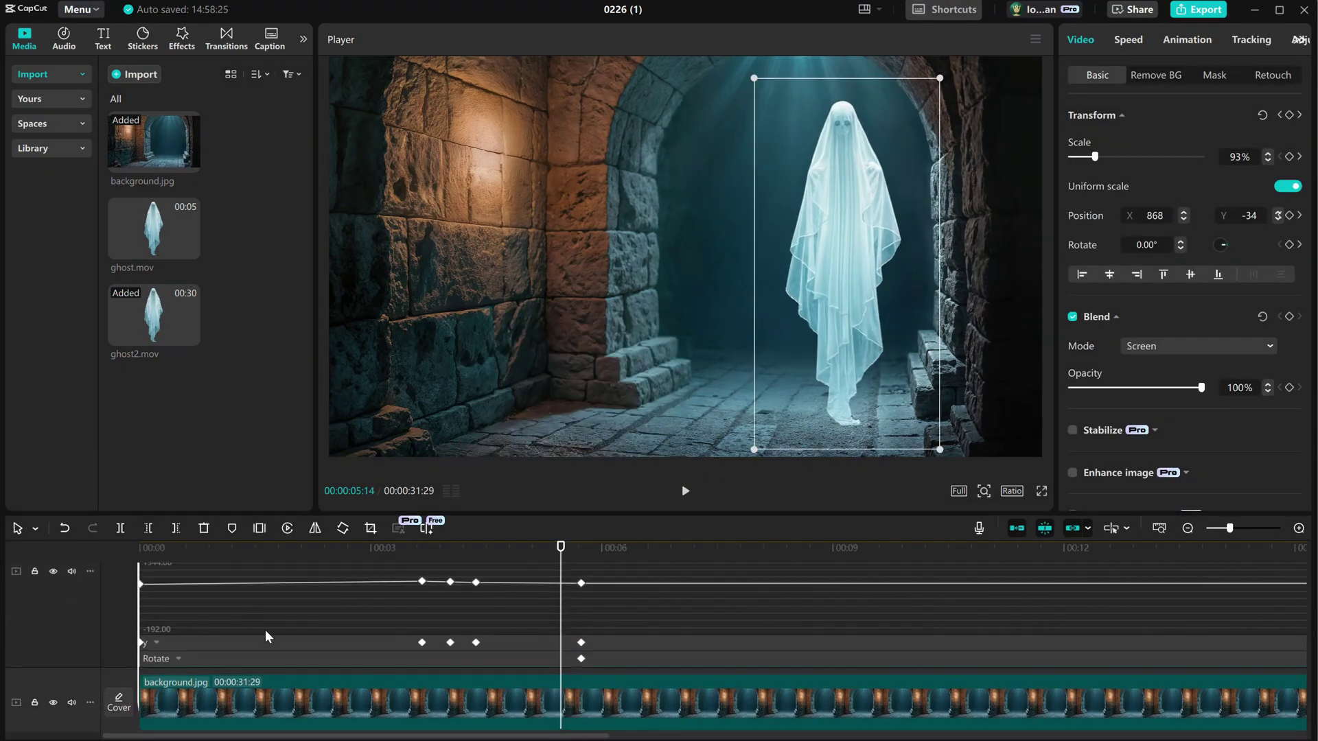
key("shift+z")
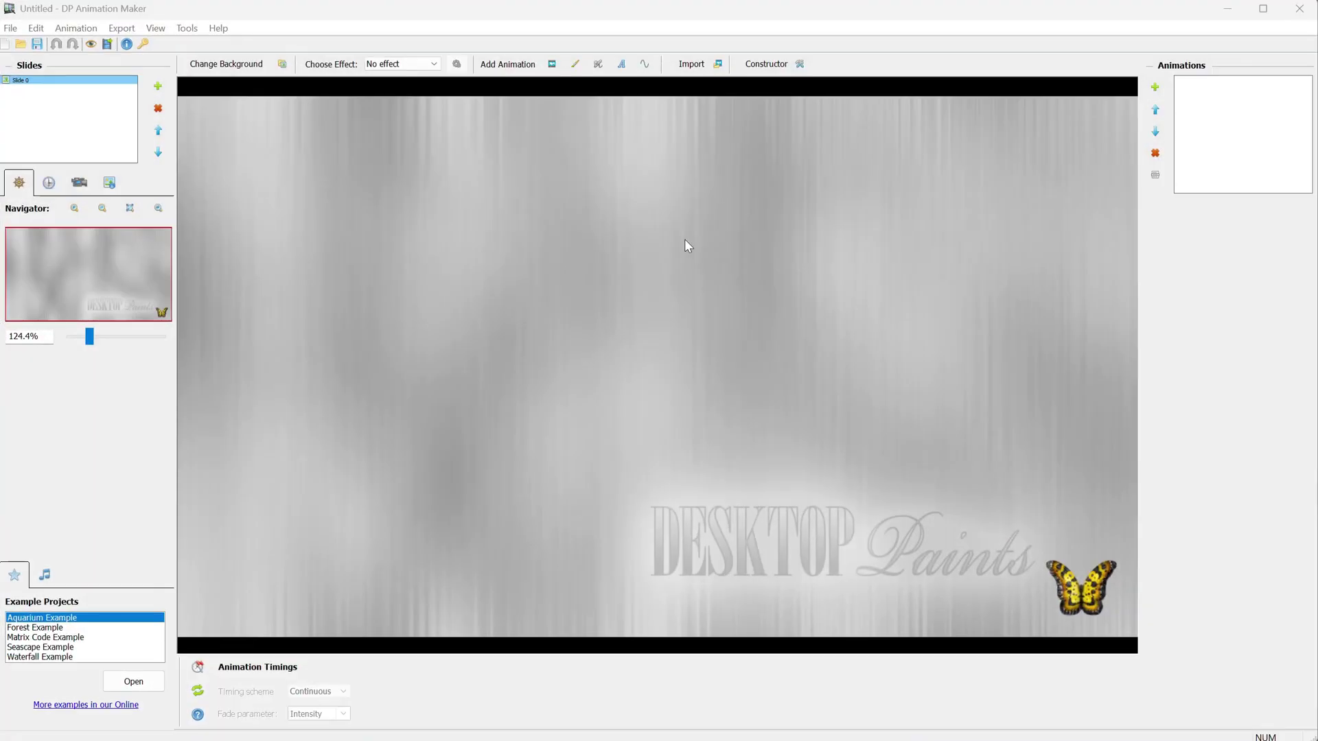
Import torch.png onto the canvas as a Still Object animation
left_click(689, 65)
left_click(813, 287)
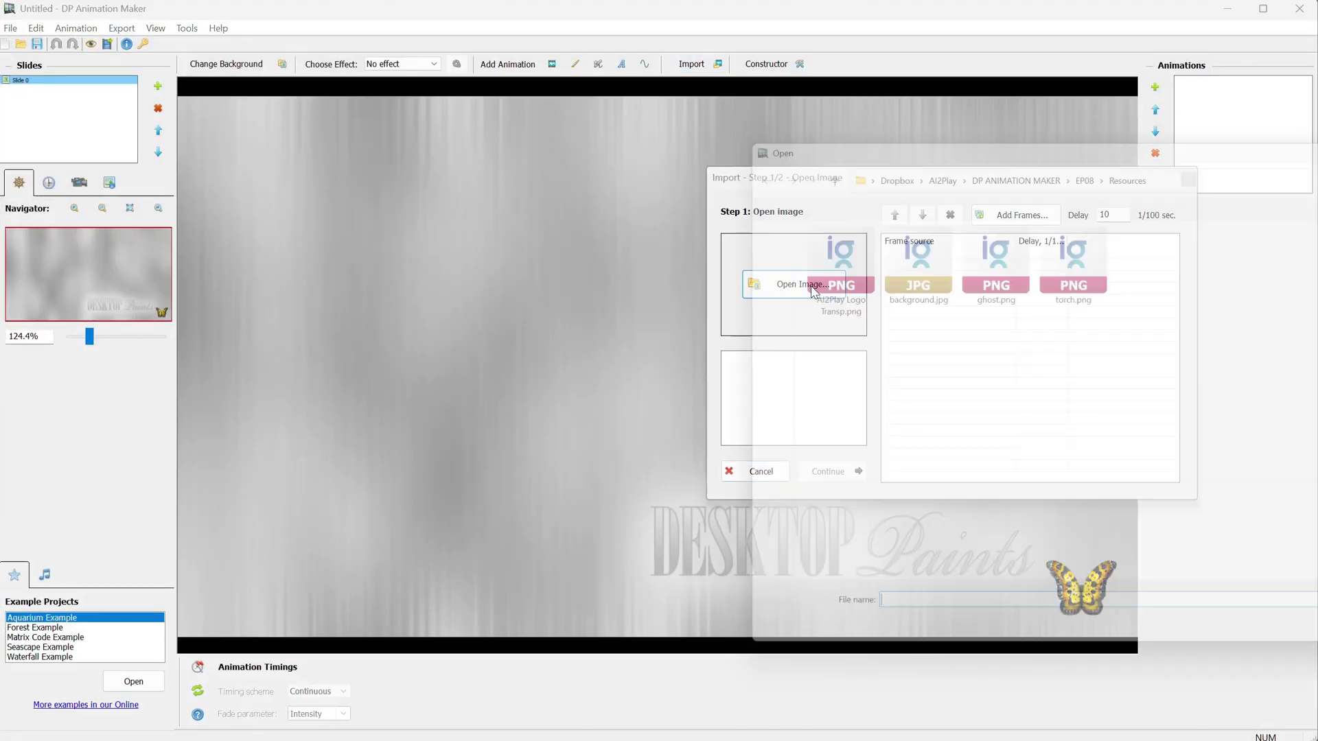
double_click(1061, 255)
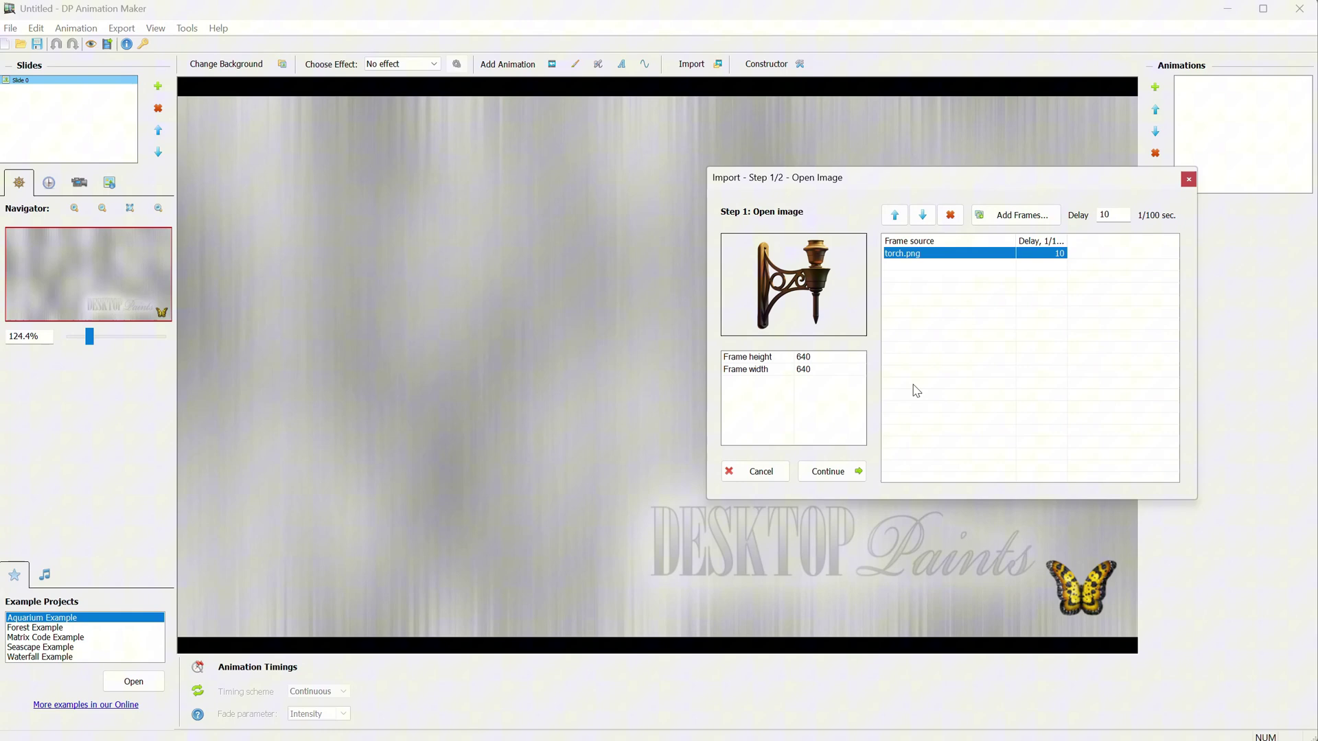
left_click(831, 474)
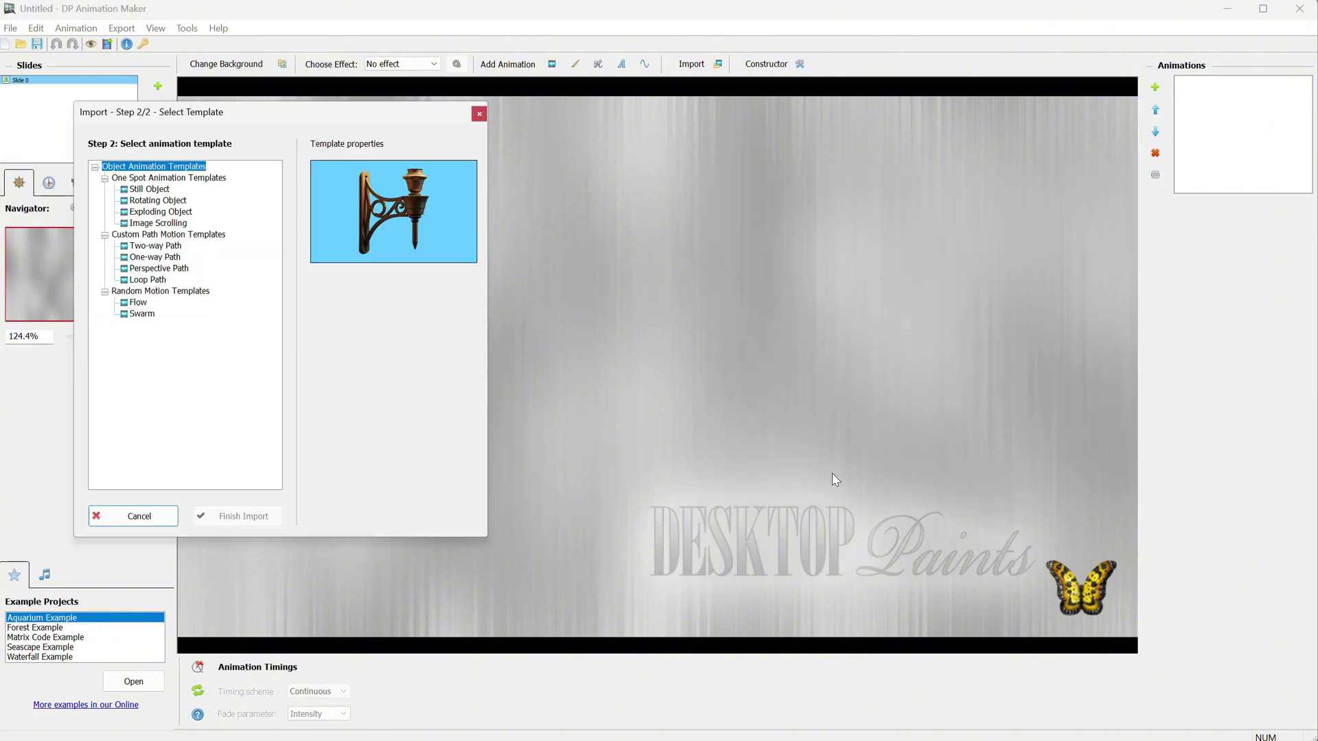
left_click(147, 190)
left_click(230, 515)
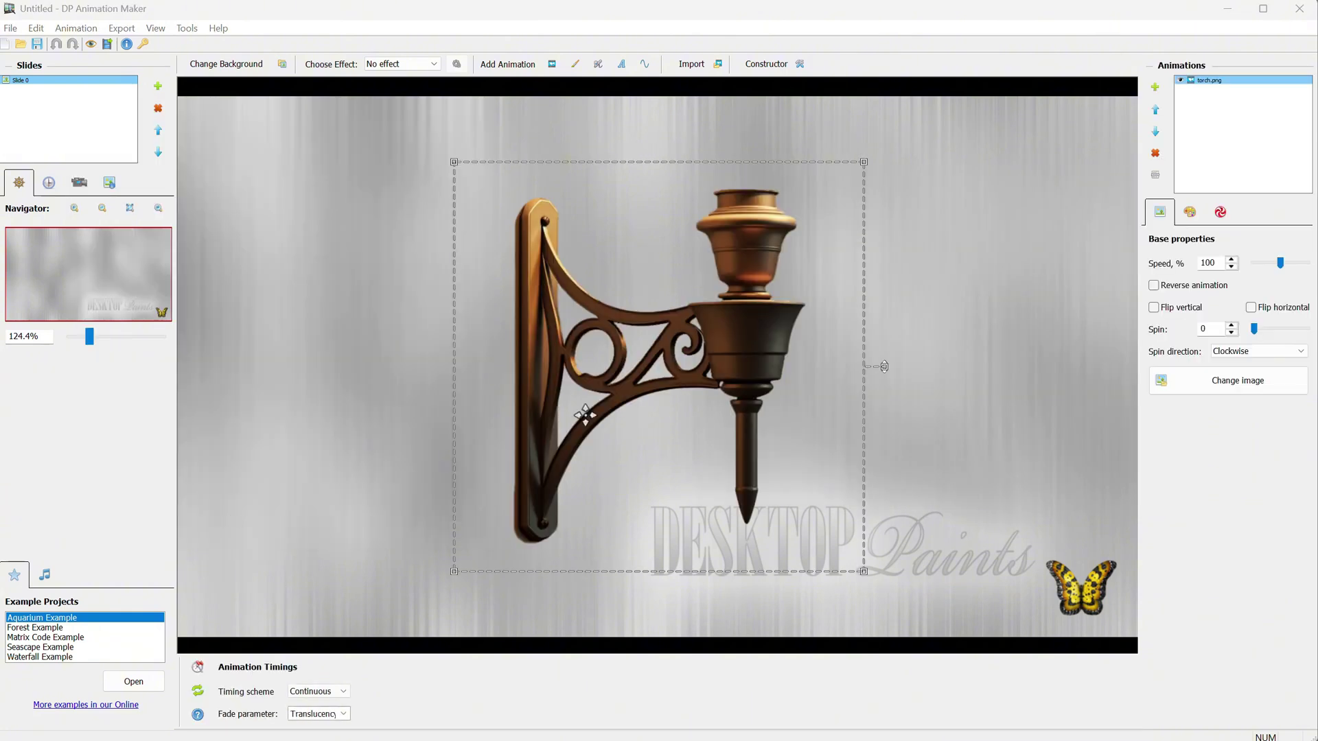
Set the background effect to No Background for a transparent canvas, ready to resize
left_click(401, 64)
left_click(409, 146)
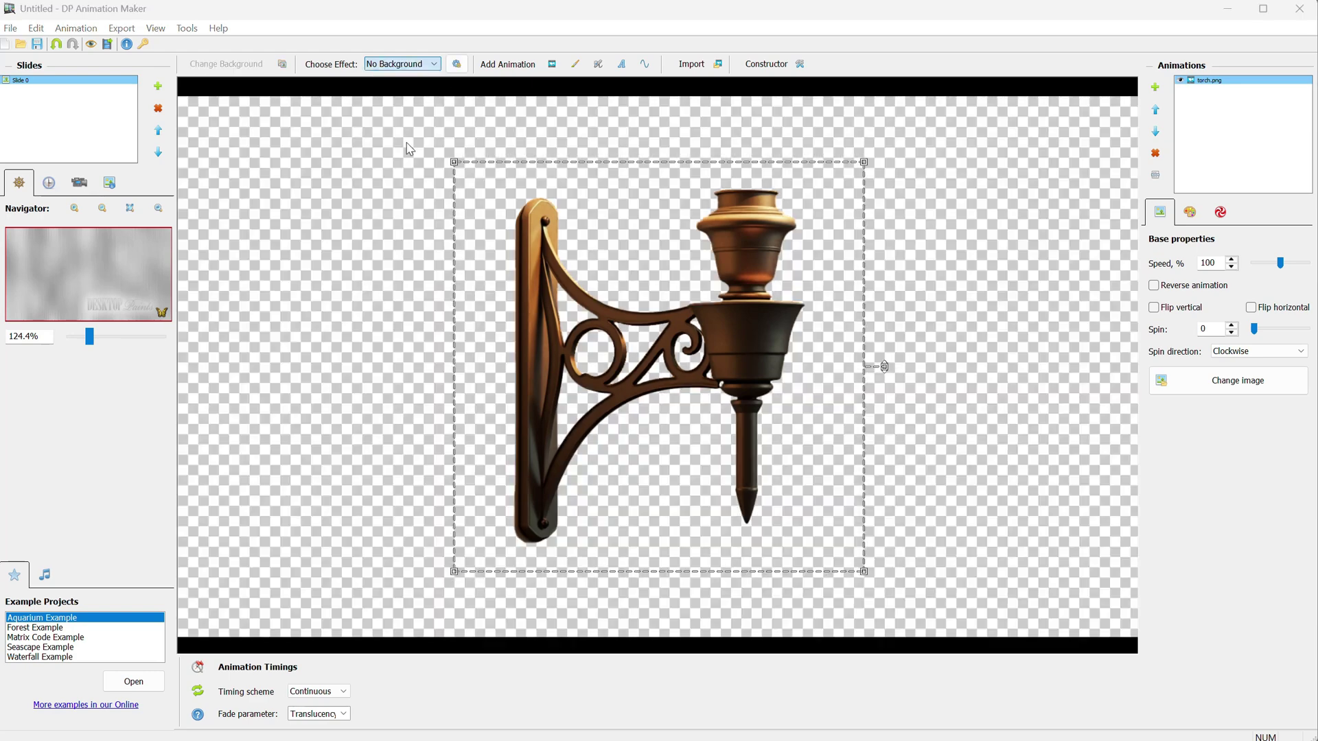
left_click(457, 65)
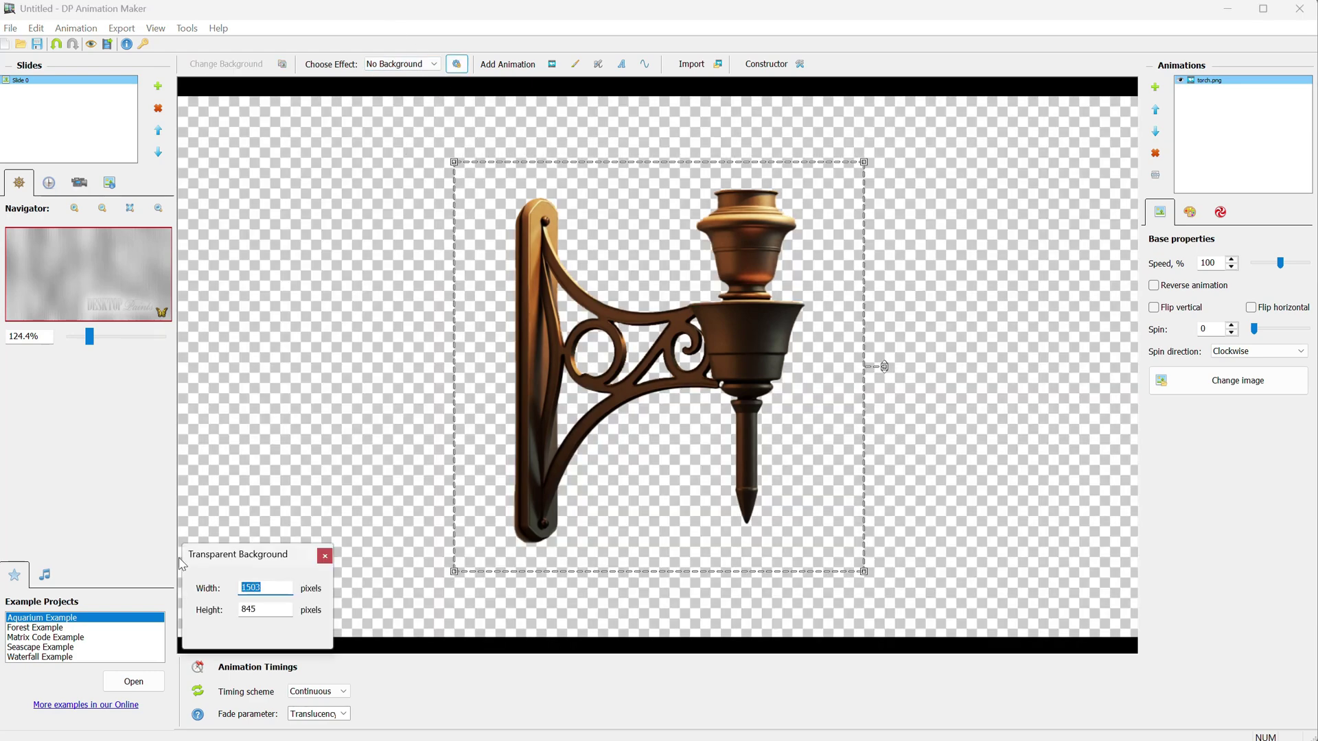
Make the canvas 845 wide, then add the Fire 1 animation to the scene
type("845")
key("Return")
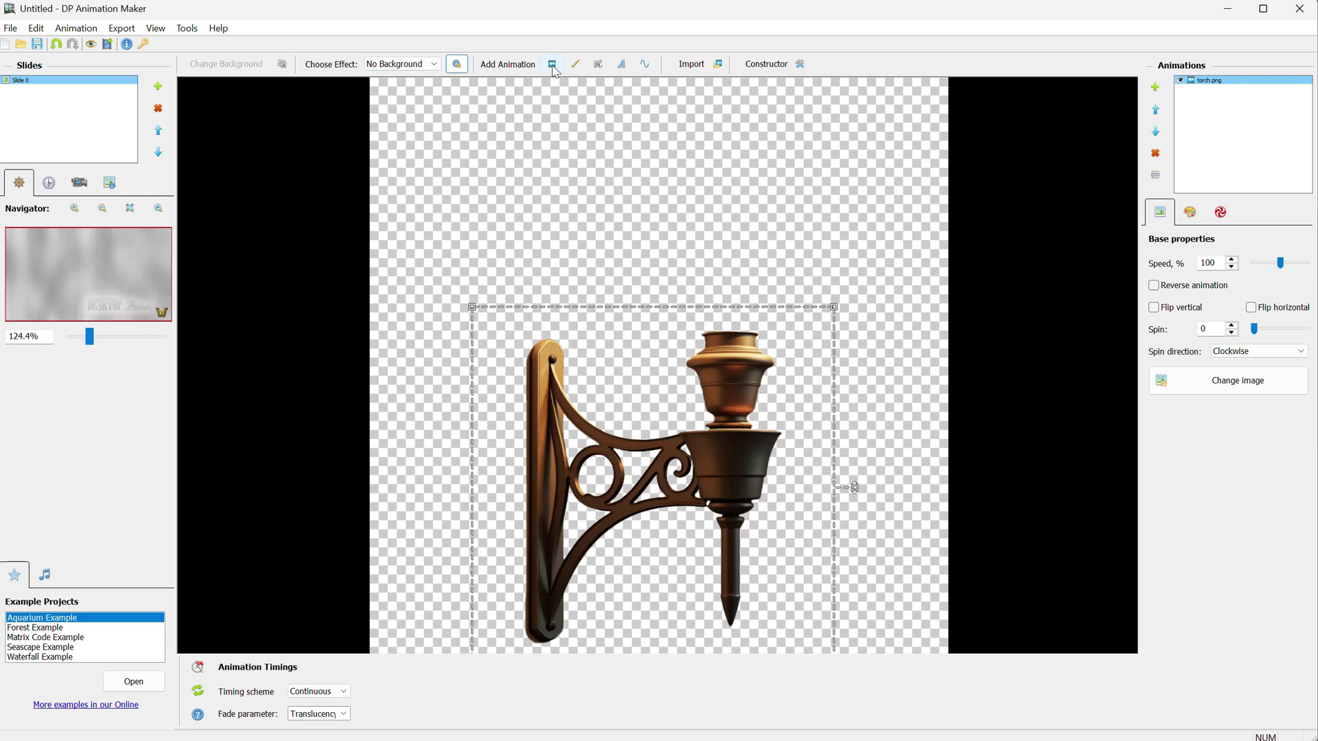
left_click(553, 65)
scroll(81, 296, "down", 2)
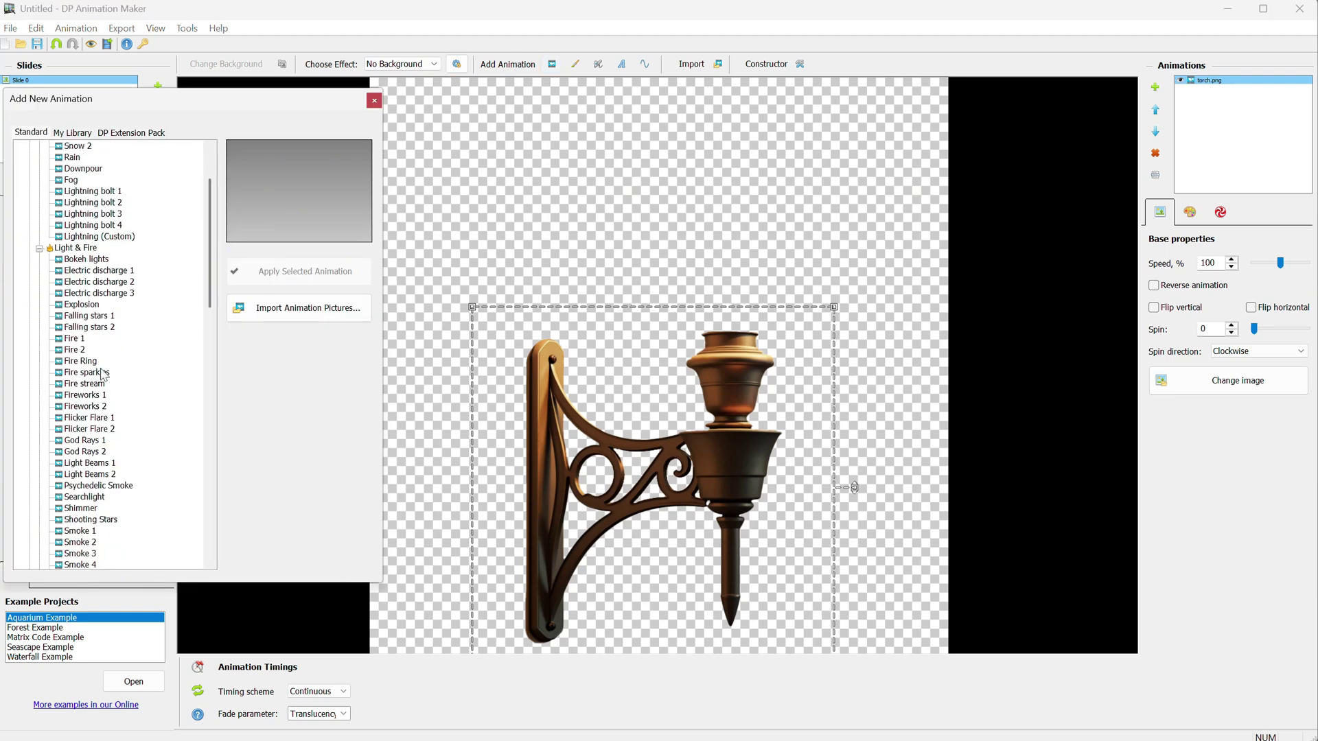
left_click(76, 339)
left_click(259, 272)
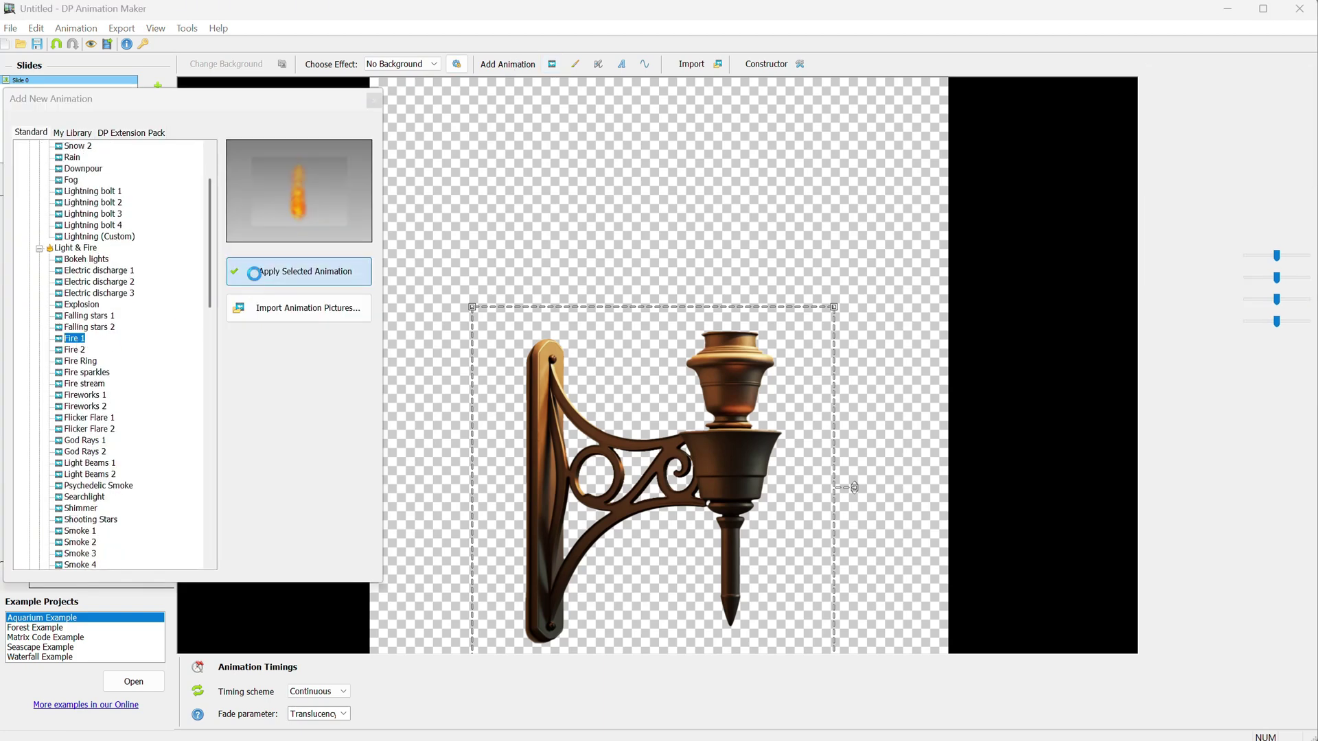
left_click(373, 102)
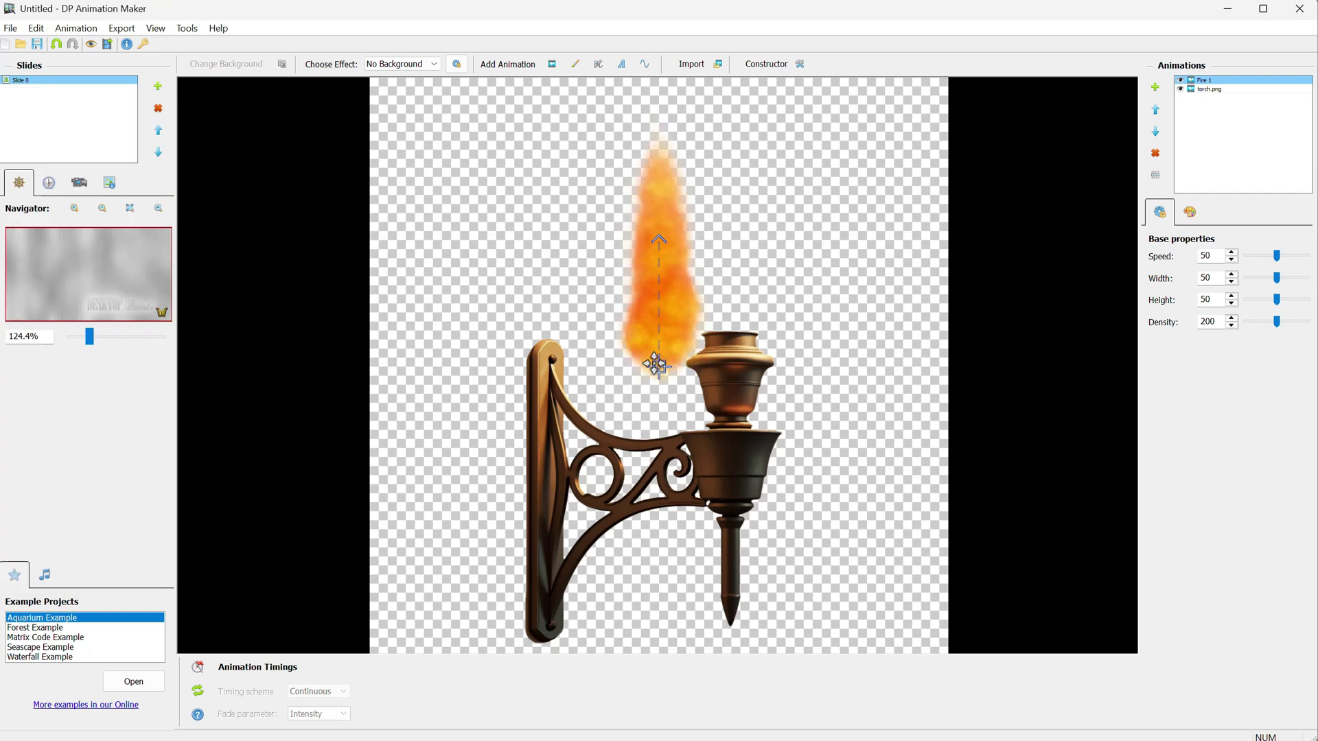
Anchor the flame on the torch cup, layer it behind the torch, and set Height 36, Density 138
left_click_drag(657, 366, 732, 334)
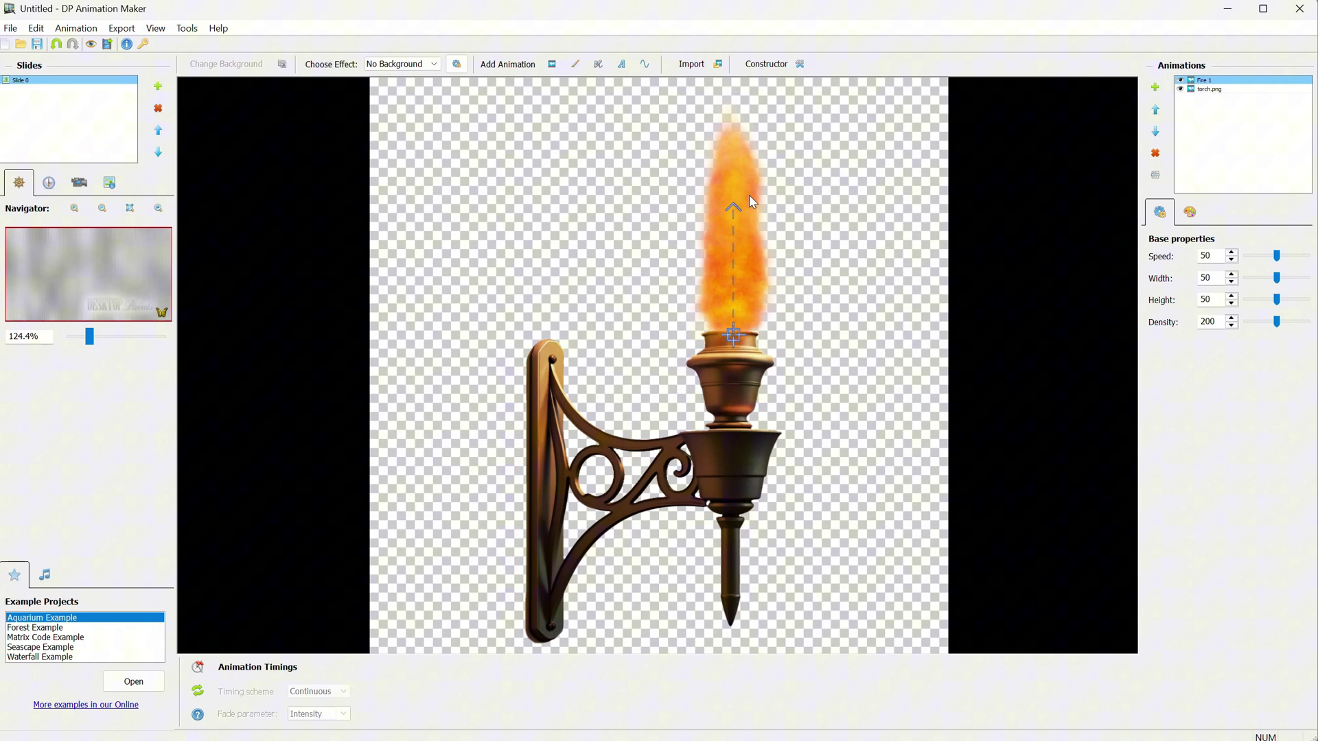
left_click(1155, 131)
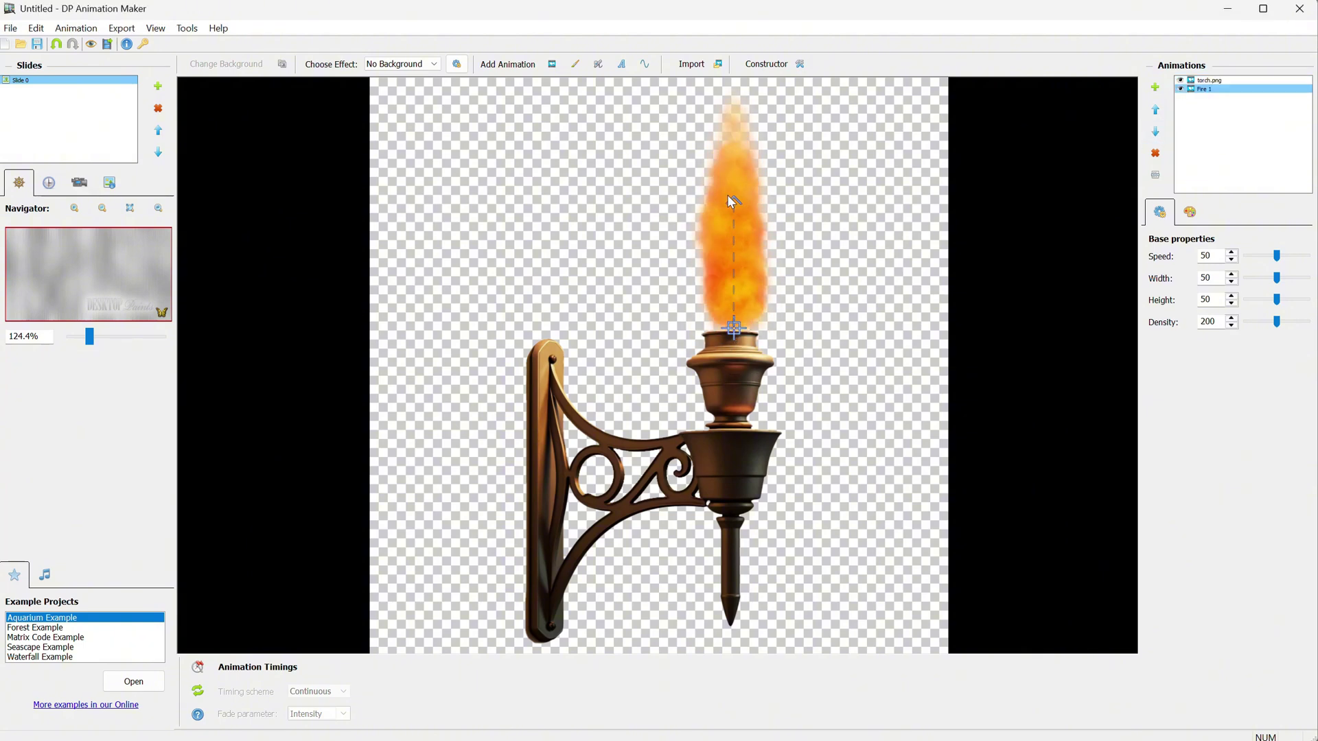
mouse_move(1276, 299)
left_mouse_down()
mouse_move(1262, 299)
mouse_move(1267, 327)
mouse_move(1274, 277)
mouse_move(1283, 288)
mouse_move(1255, 287)
left_mouse_up()
left_click(1189, 211)
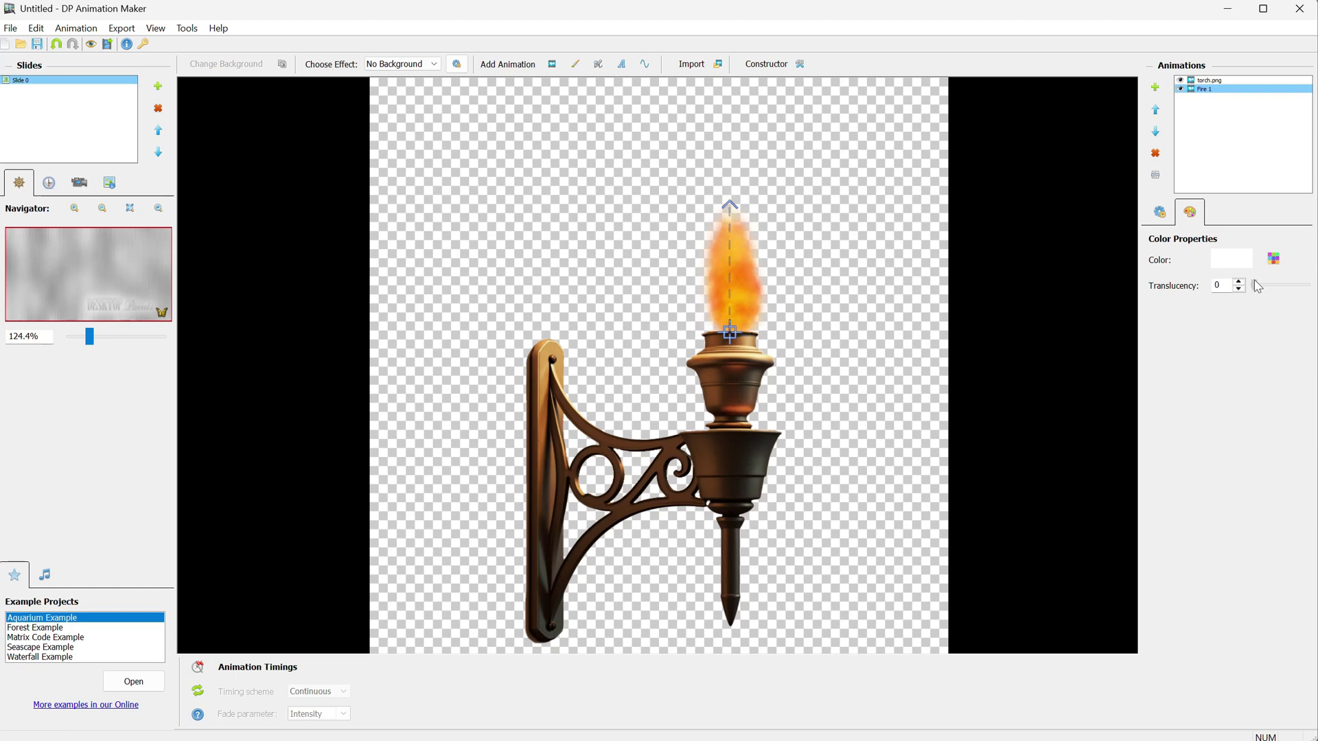
Apply the Fire sparks brush, move it below Fire 1 in the Animations list, and tick Hide mask
left_click(577, 66)
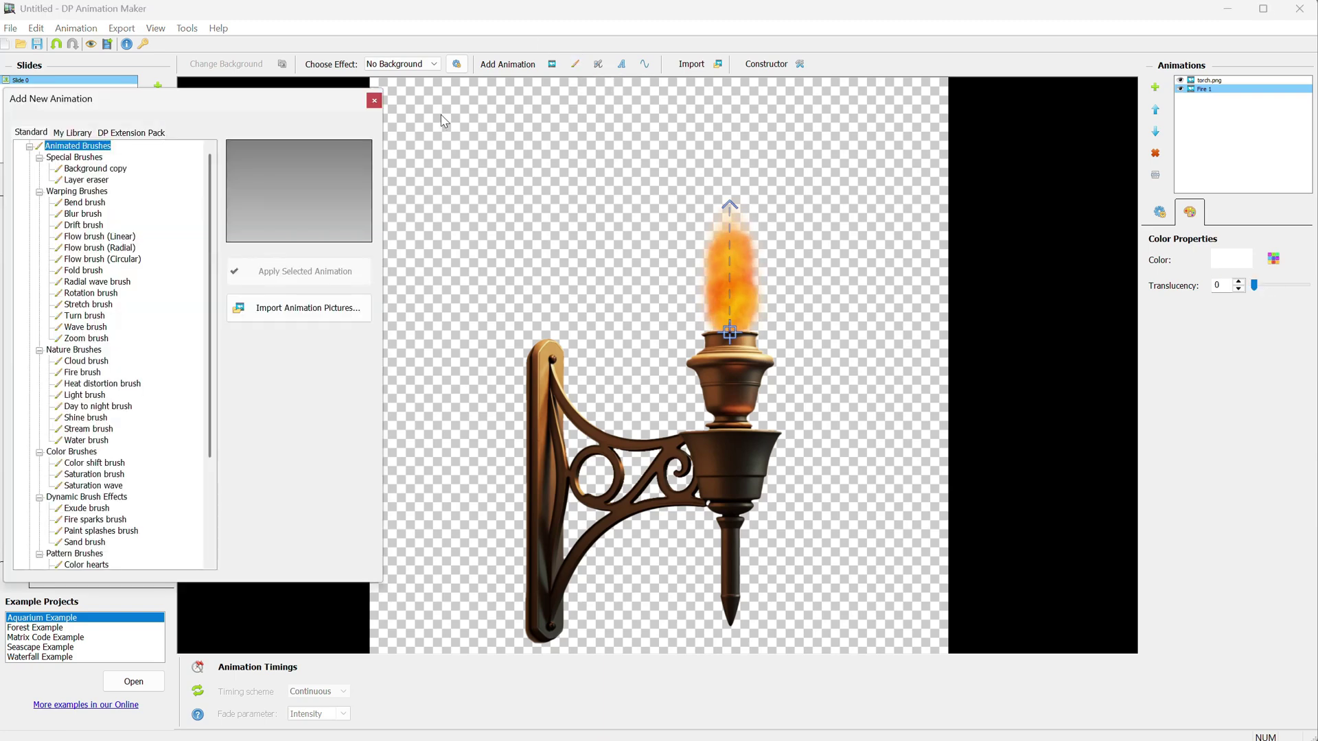
scroll(156, 322, "down", 3)
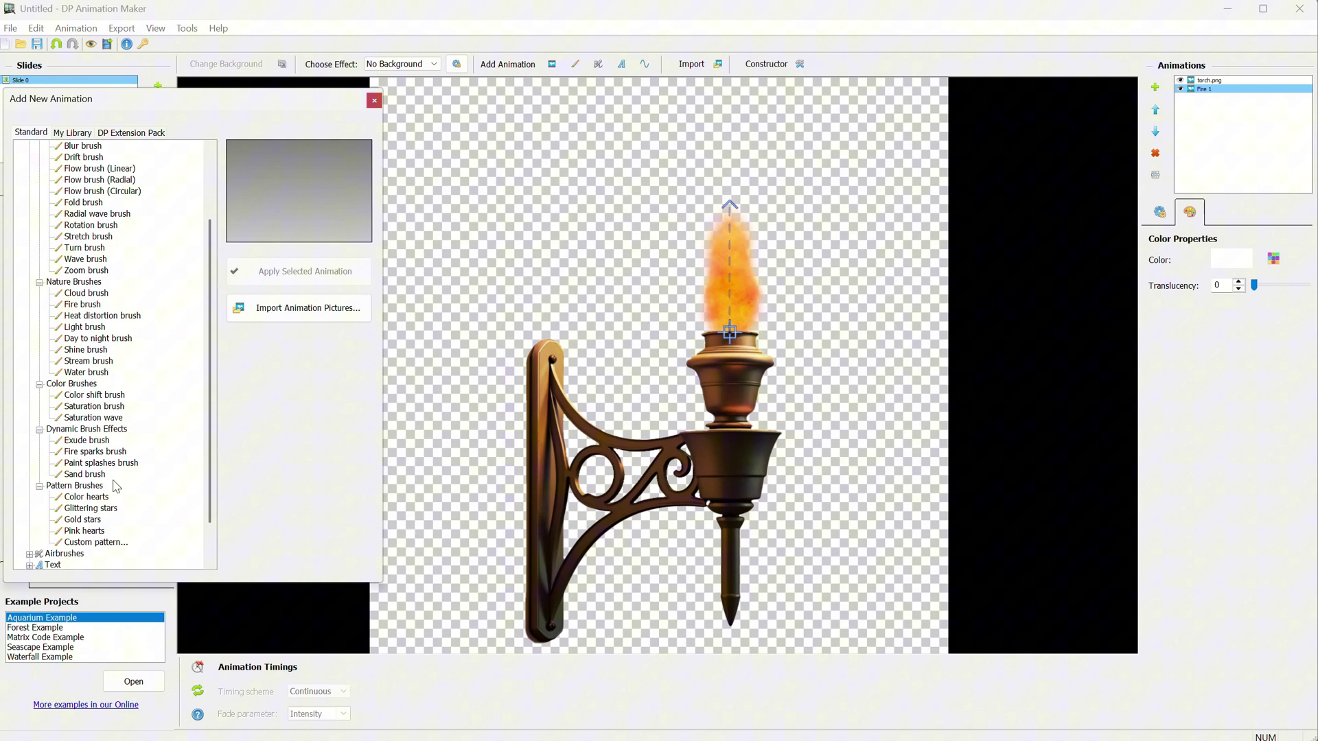
left_click(96, 453)
left_click(305, 271)
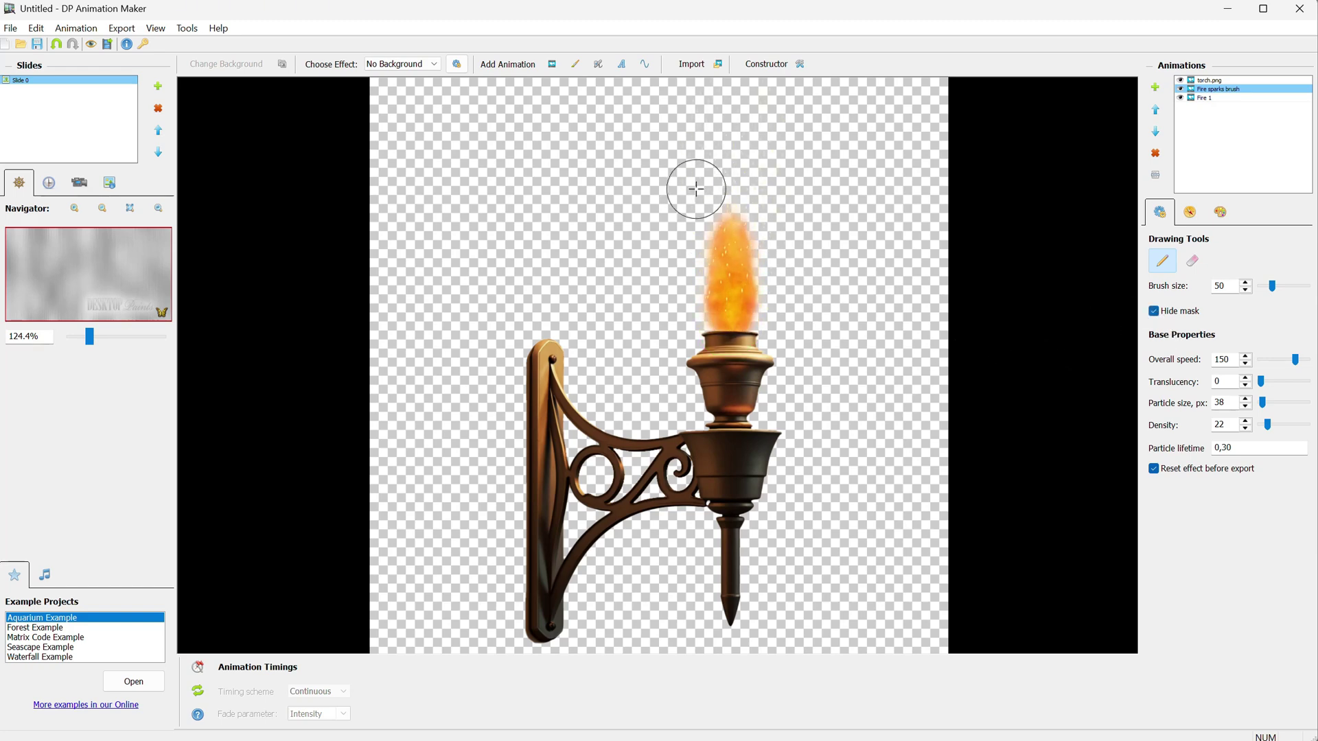
left_click(1156, 134)
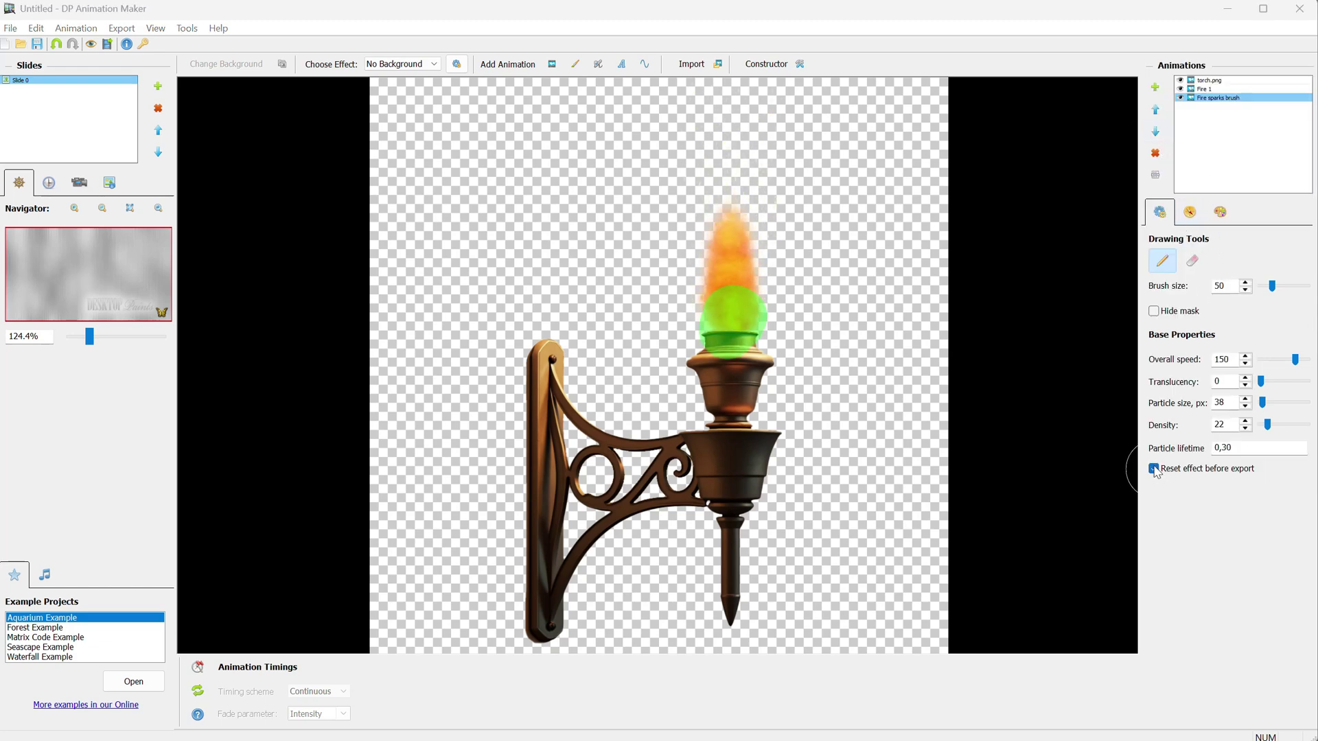
left_click(1154, 311)
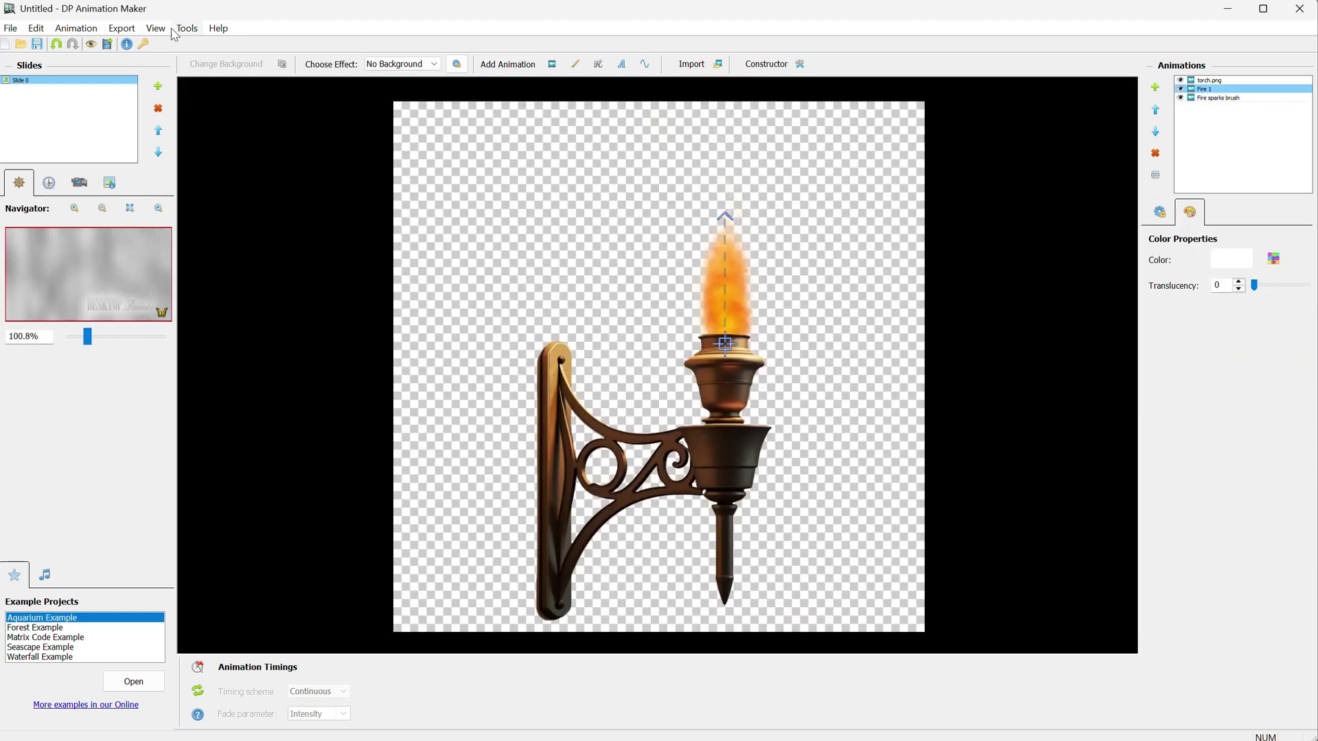
Export the animation to MOV as 'fire' using the PNG (with alpha channel) codec
left_click(120, 29)
left_click(212, 81)
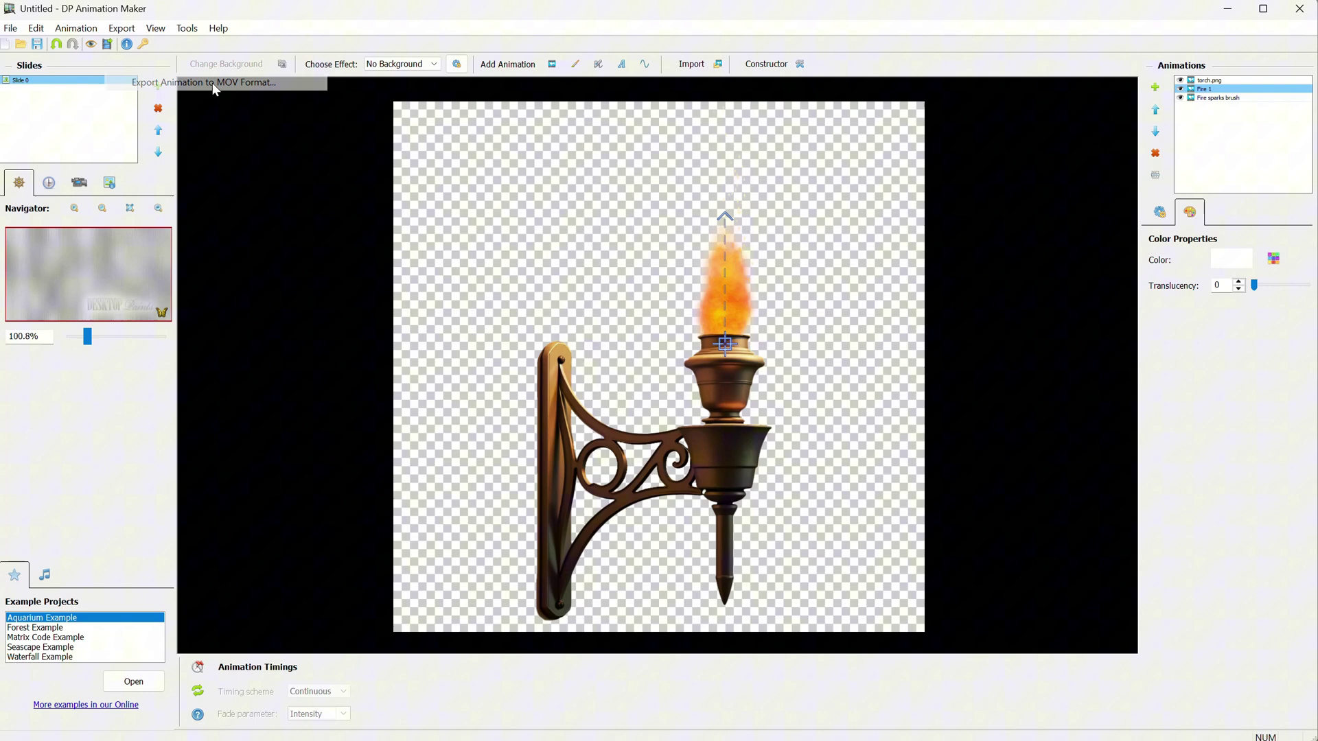
type("fire")
key("Return")
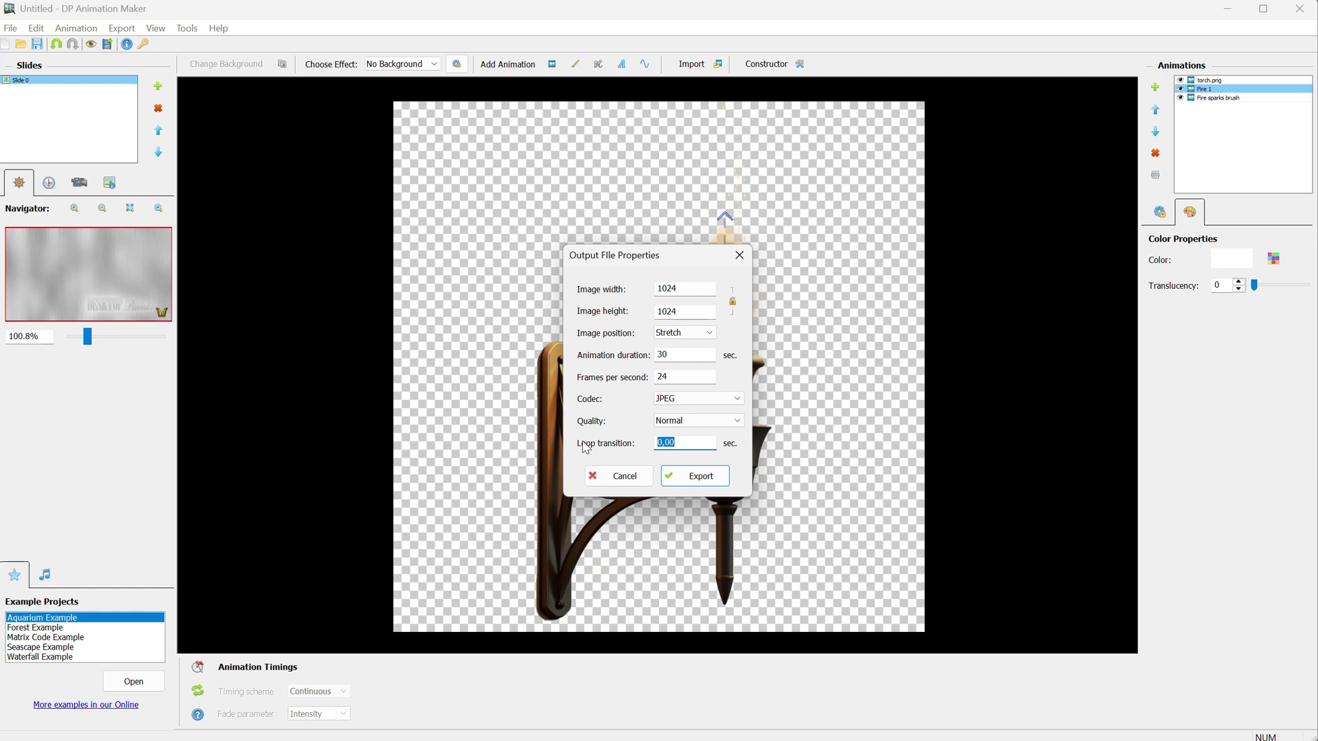
left_click(726, 398)
left_click(705, 431)
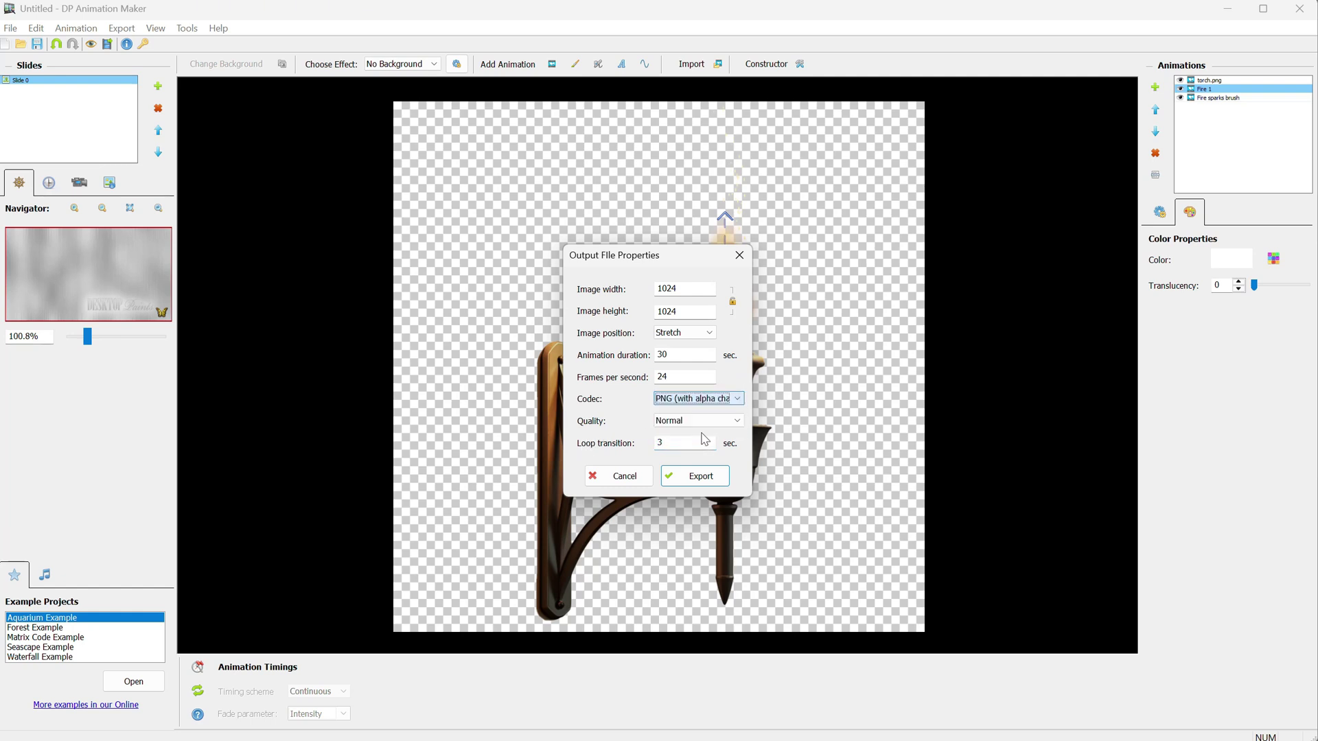
left_click(695, 480)
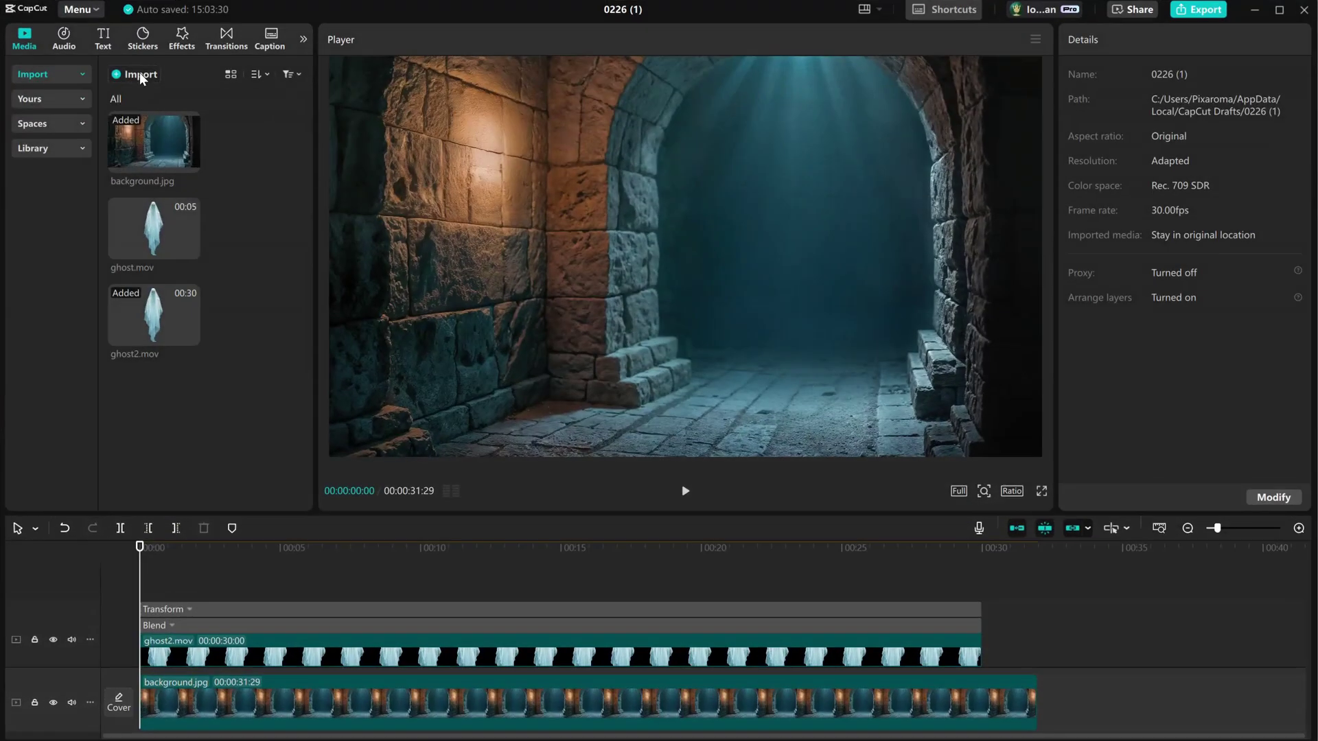
Import torch.mov onto a track above background.jpg and roughly shrink it onto the left wall
left_click(138, 72)
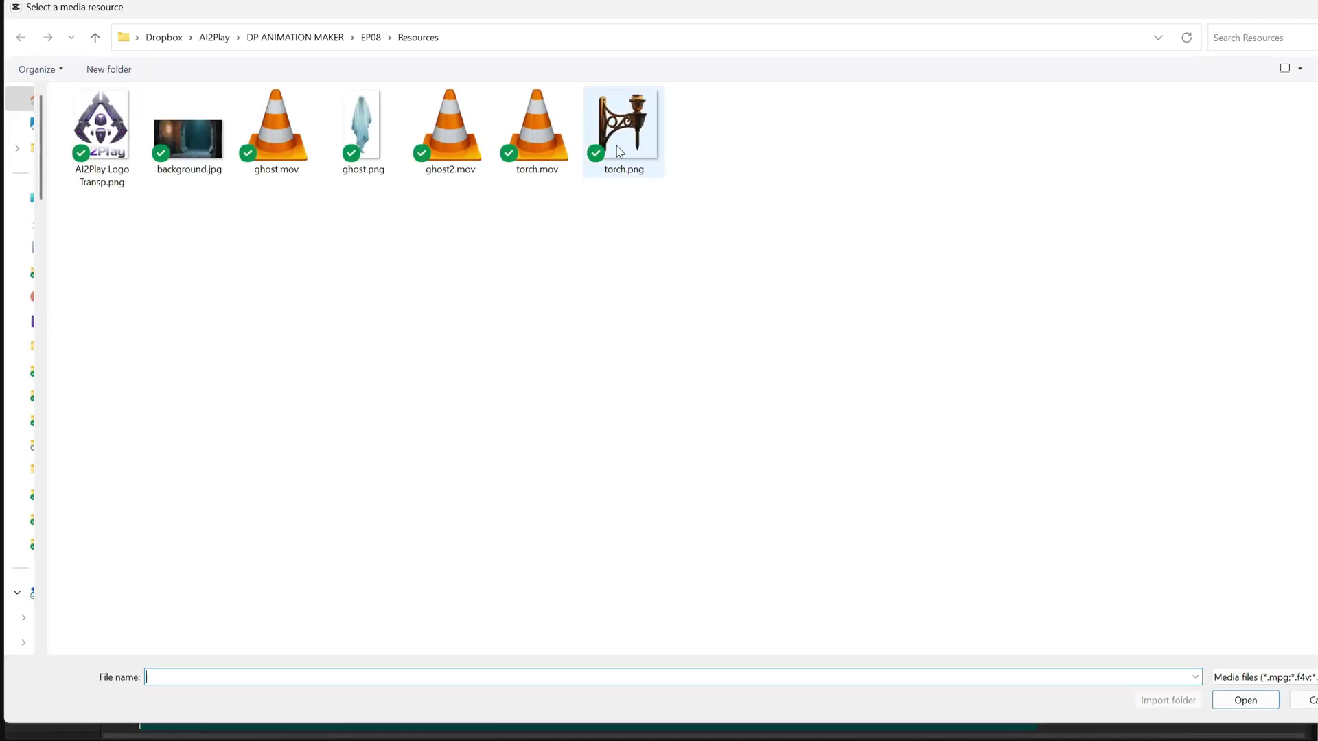
double_click(522, 142)
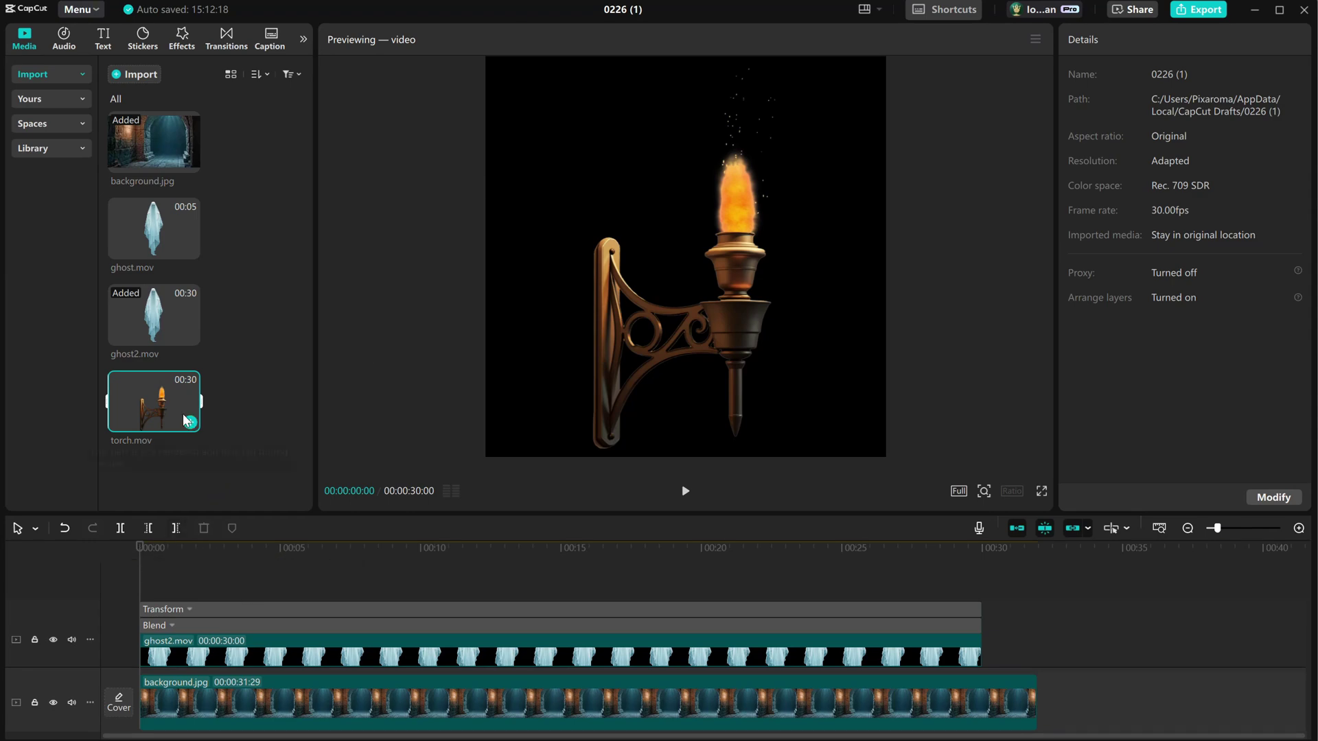
left_click_drag(185, 420, 185, 588)
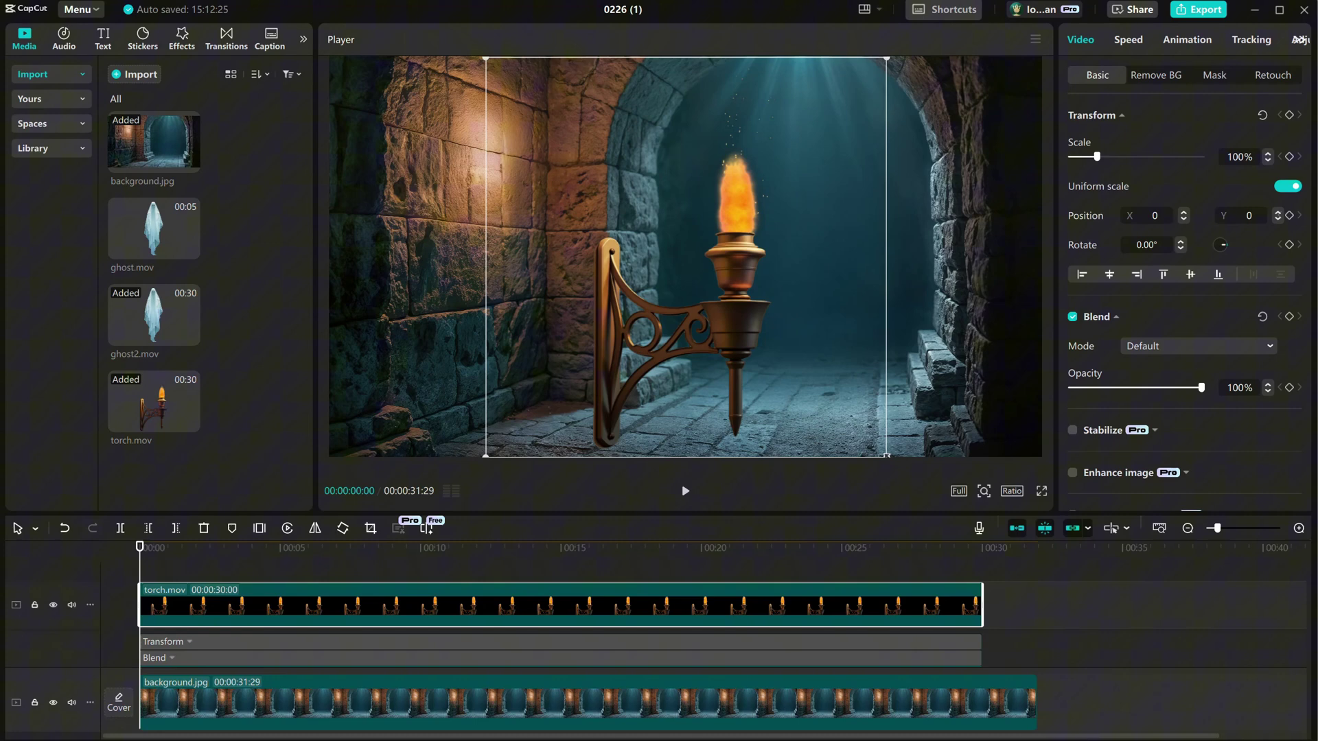
left_click_drag(886, 455, 773, 344)
left_click_drag(709, 283, 532, 209)
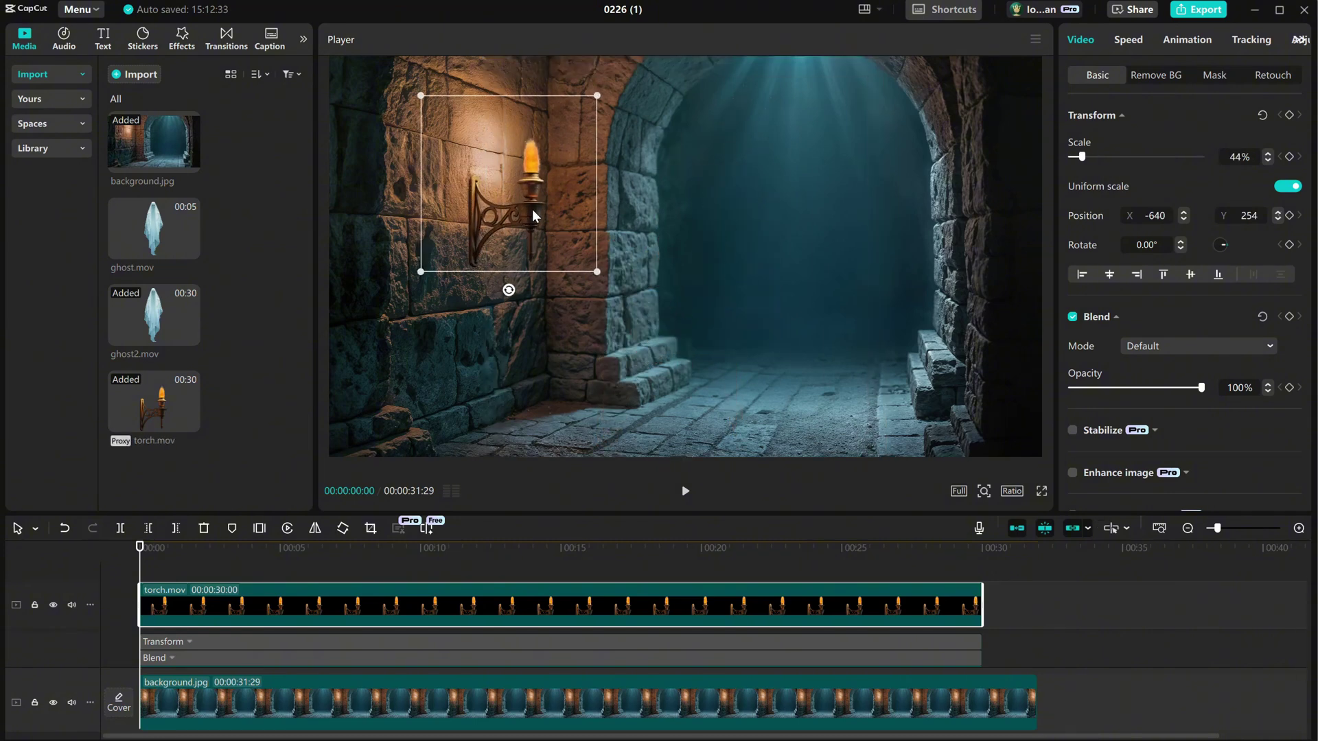
left_click(685, 490)
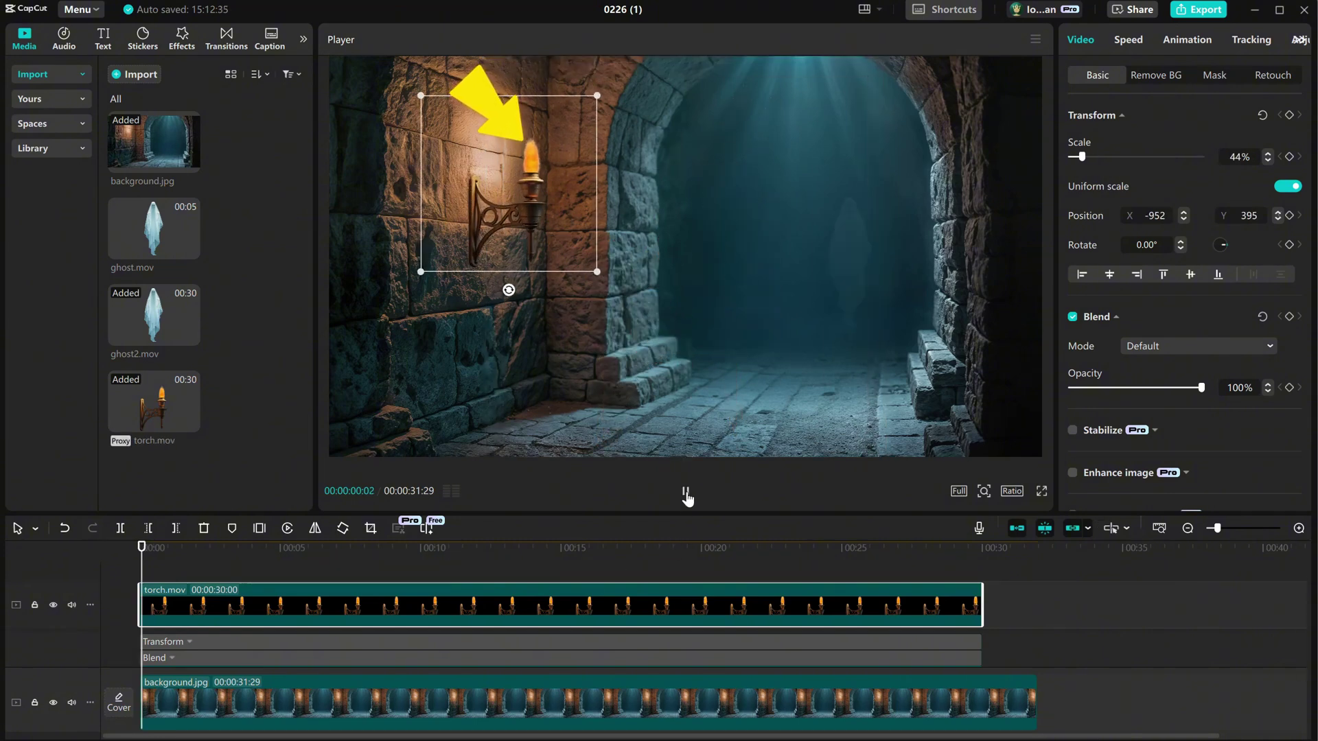
left_click(685, 492)
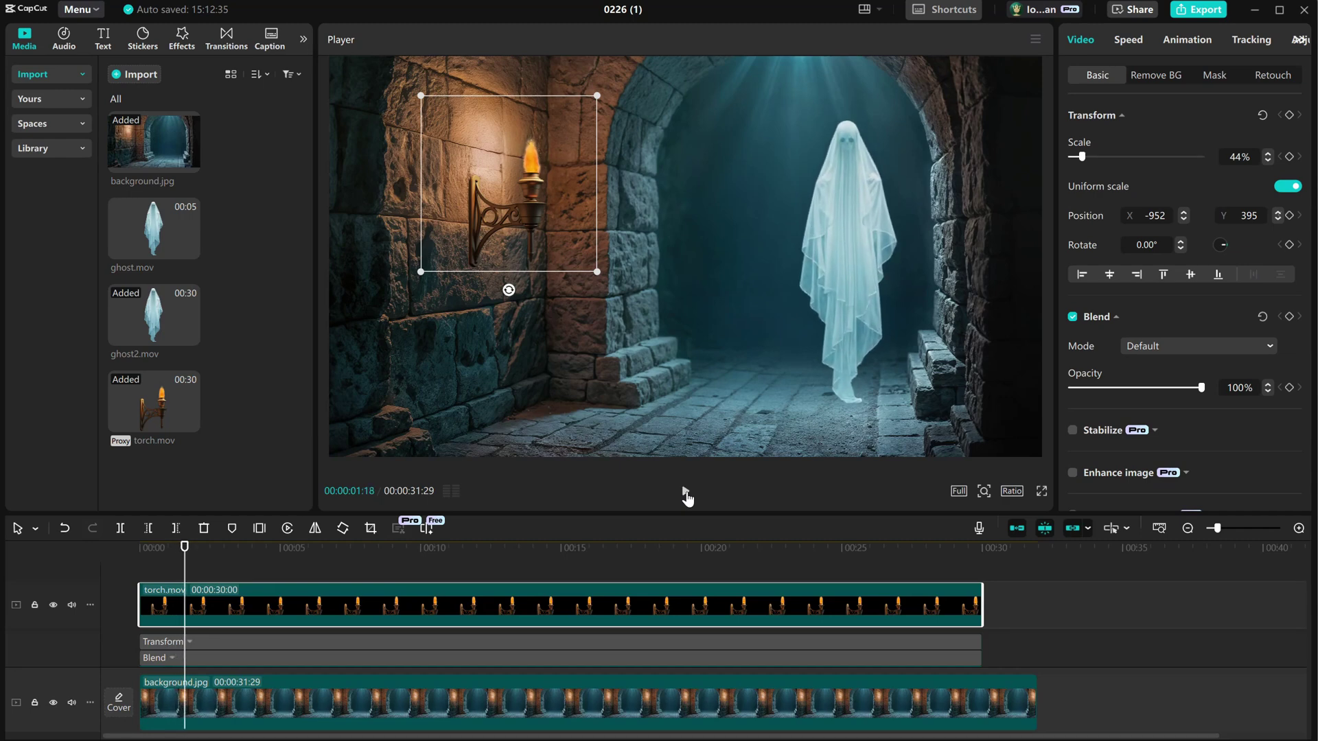
Scale the torch to 35% and position it at X -1007, Y 456 on the wall
left_click_drag(600, 276, 569, 249)
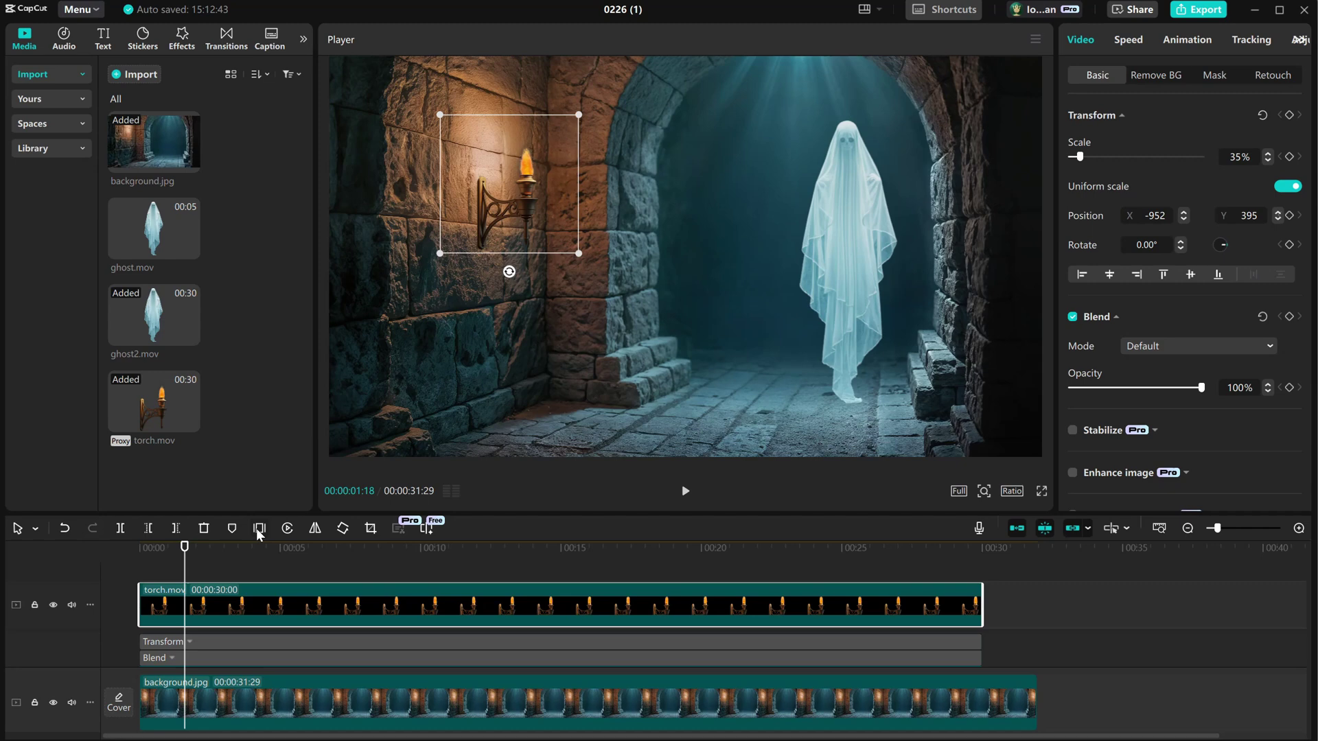
left_click_drag(207, 546, 140, 546)
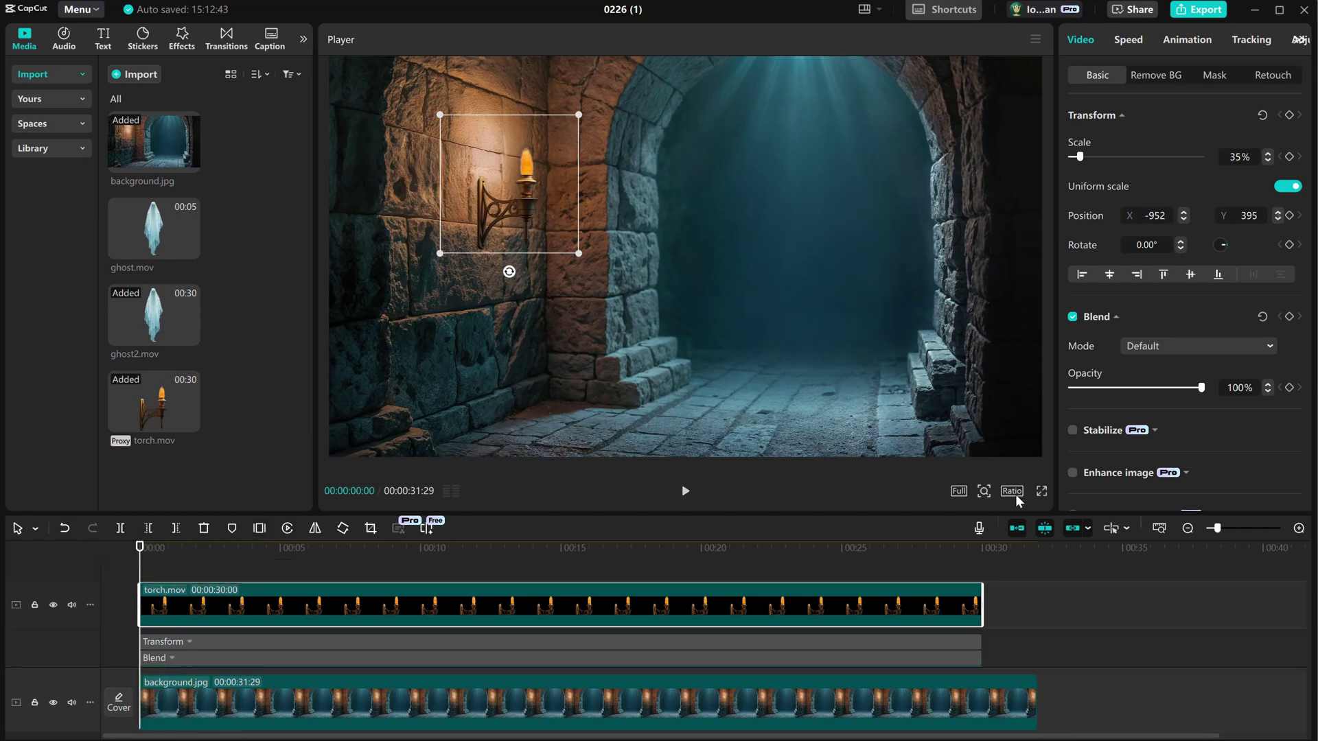
left_click(984, 491)
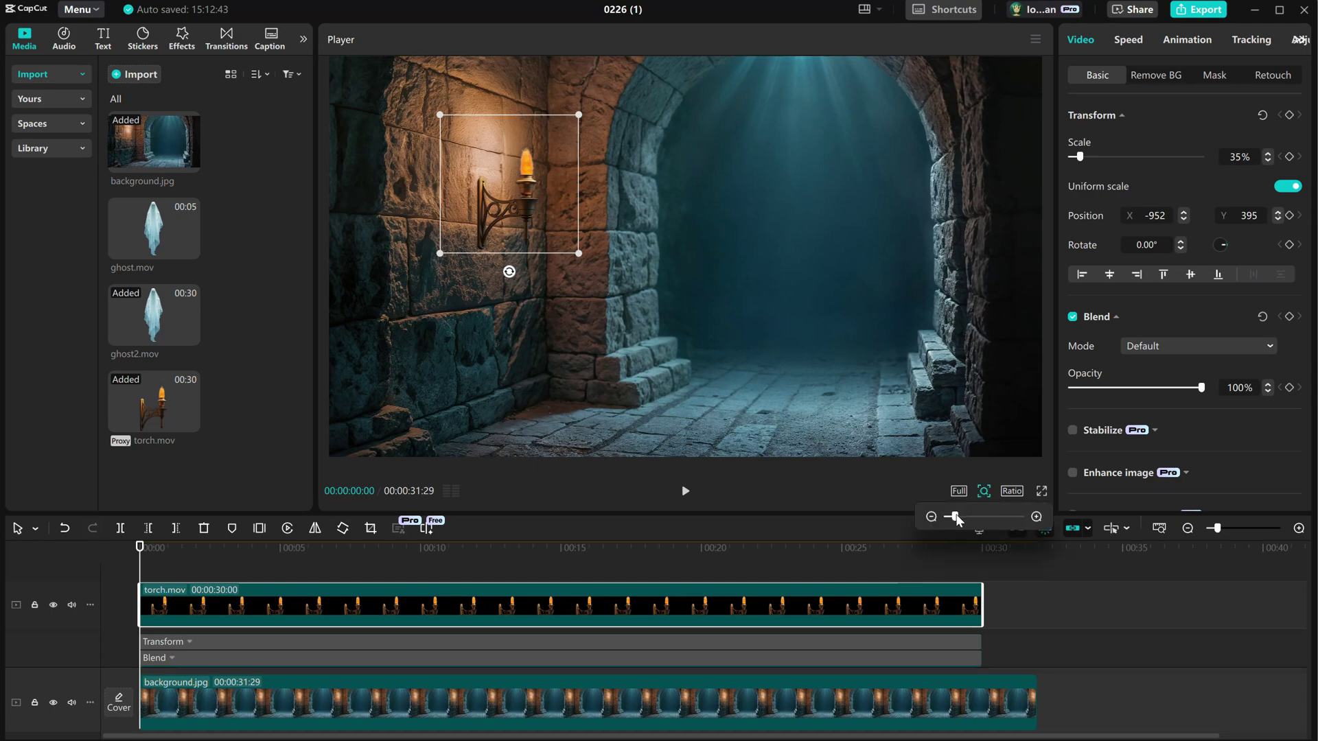
left_click_drag(956, 515, 977, 514)
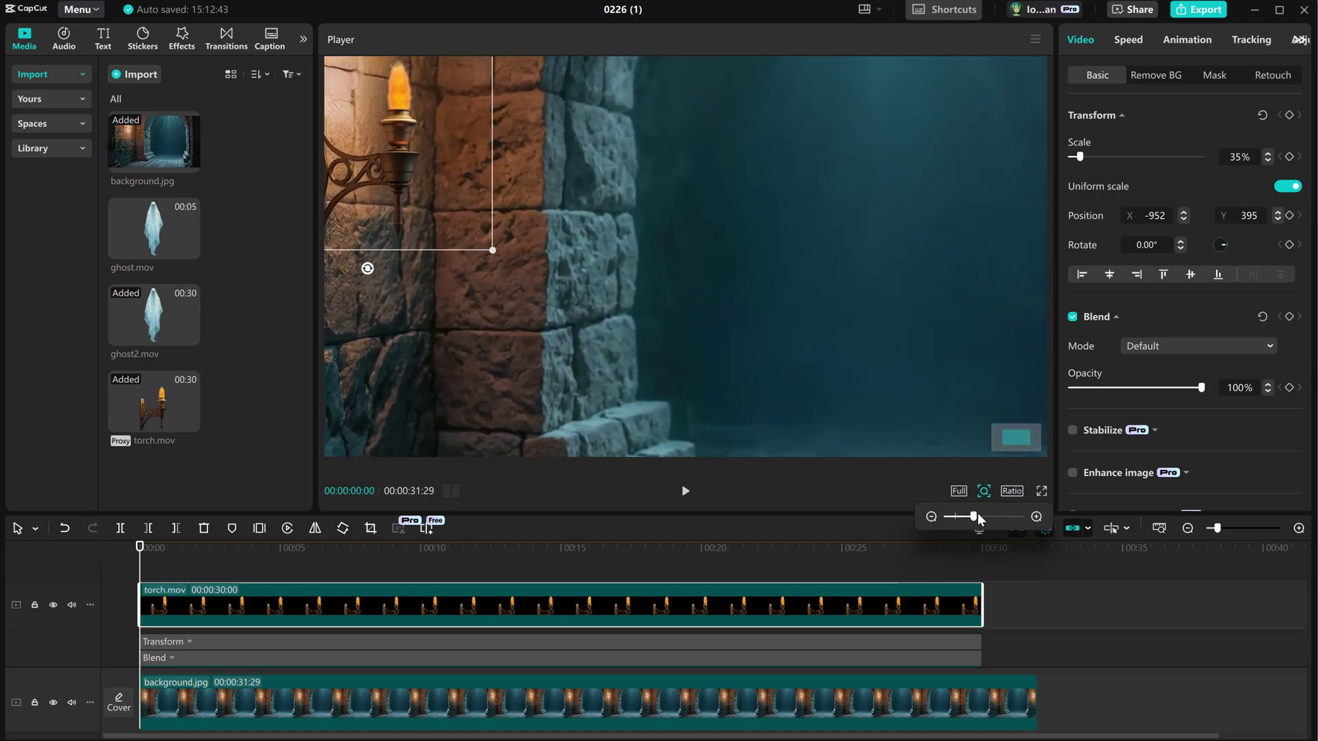
left_click_drag(1017, 443, 1009, 440)
left_click_drag(670, 331, 608, 297)
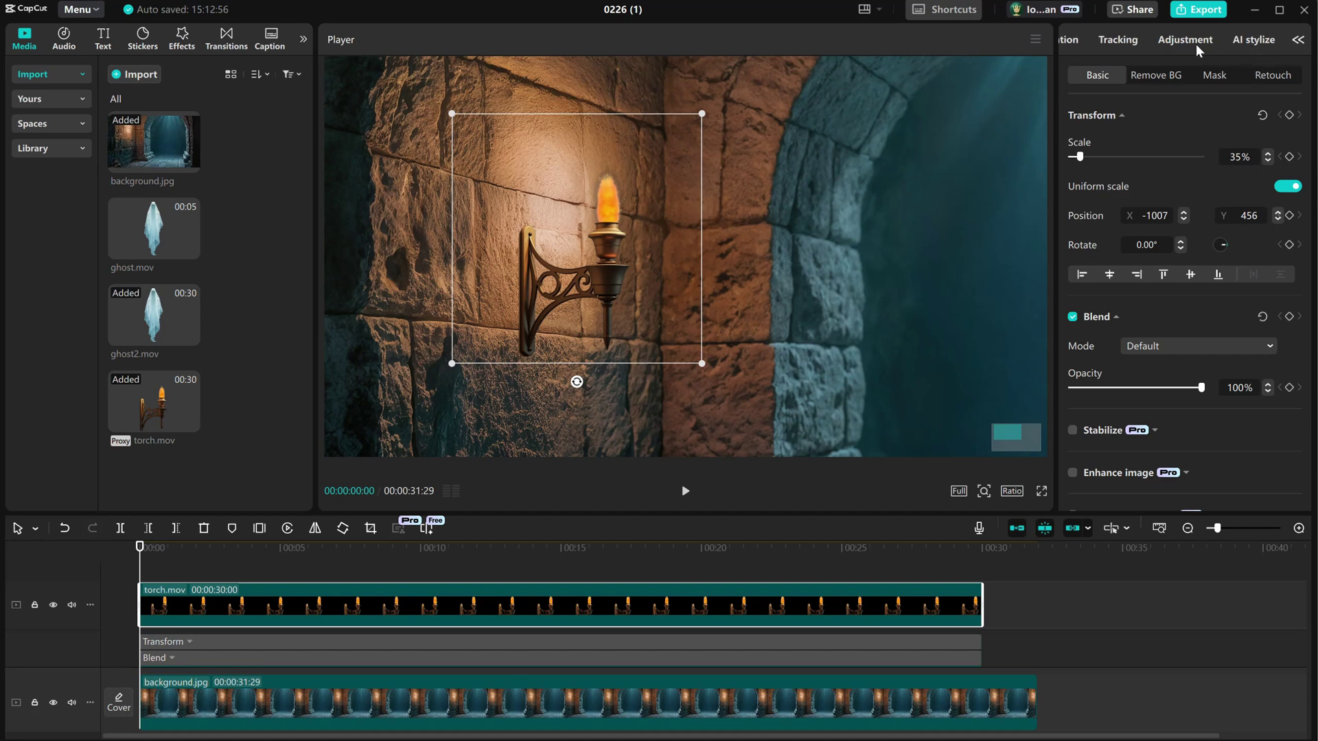
Raise the torch's Brilliance and Shadow slightly, leaving Auto adjust switched off
left_click(1195, 44)
scroll(1164, 273, "down", 8)
left_click_drag(1136, 409, 1148, 409)
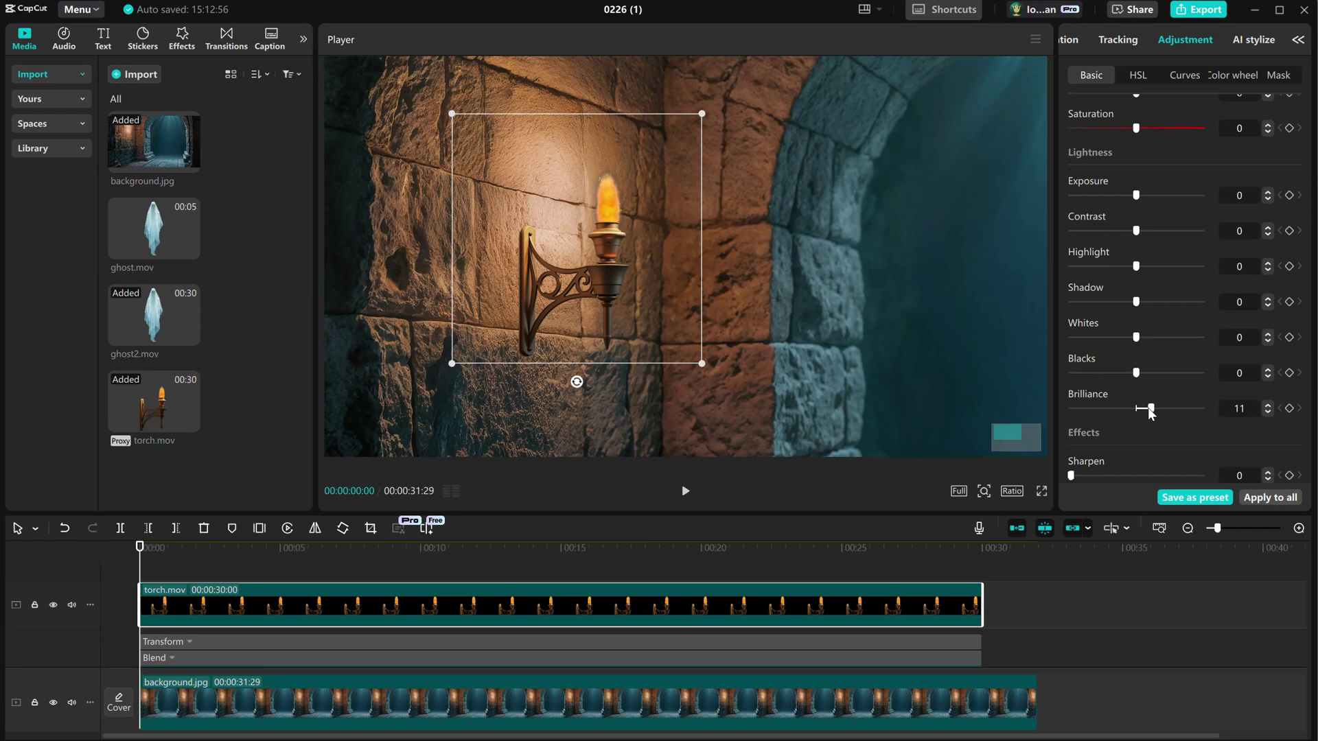
left_click_drag(1136, 302, 1144, 302)
scroll(1141, 234, "up", 10)
left_click(1073, 115)
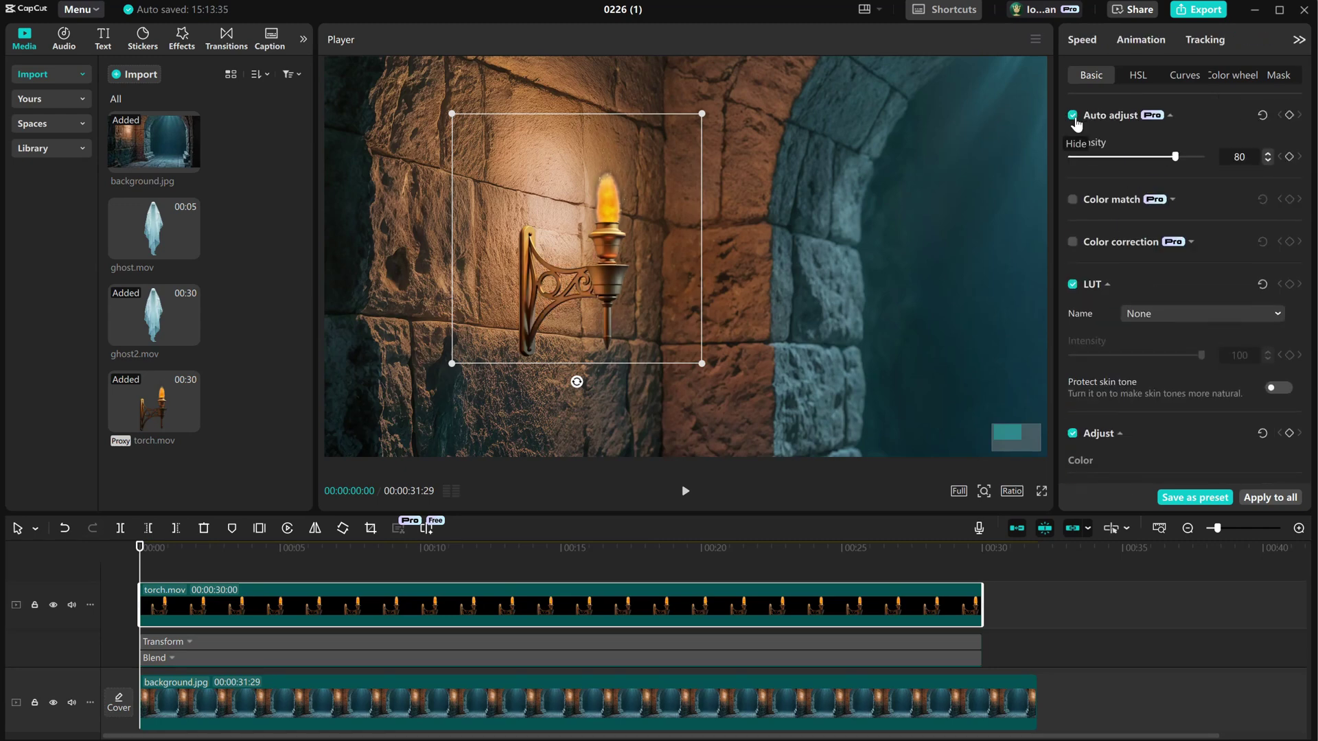
mouse_move(1175, 159)
left_mouse_down()
mouse_move(1087, 159)
mouse_move(1182, 157)
left_mouse_up()
left_click(1080, 120)
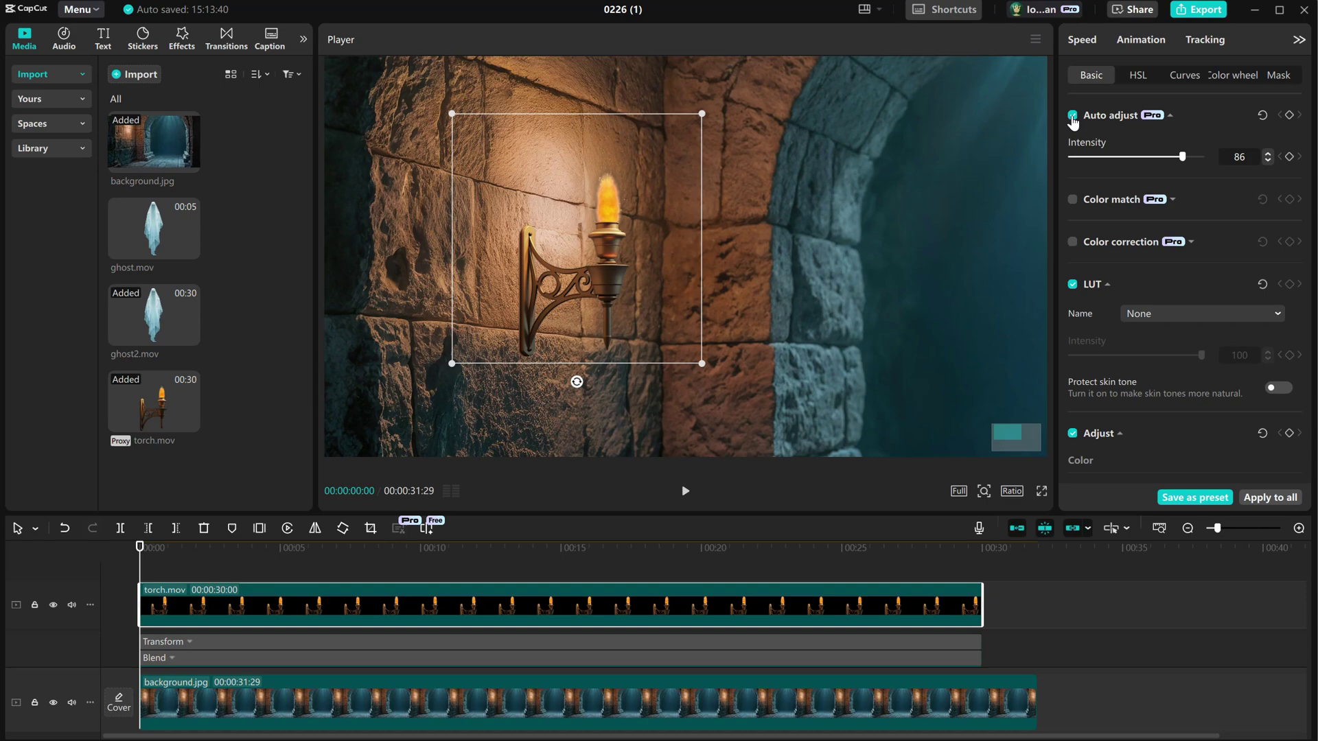
Colour-match the torch to a background frame at intensity 76
left_click(1072, 200)
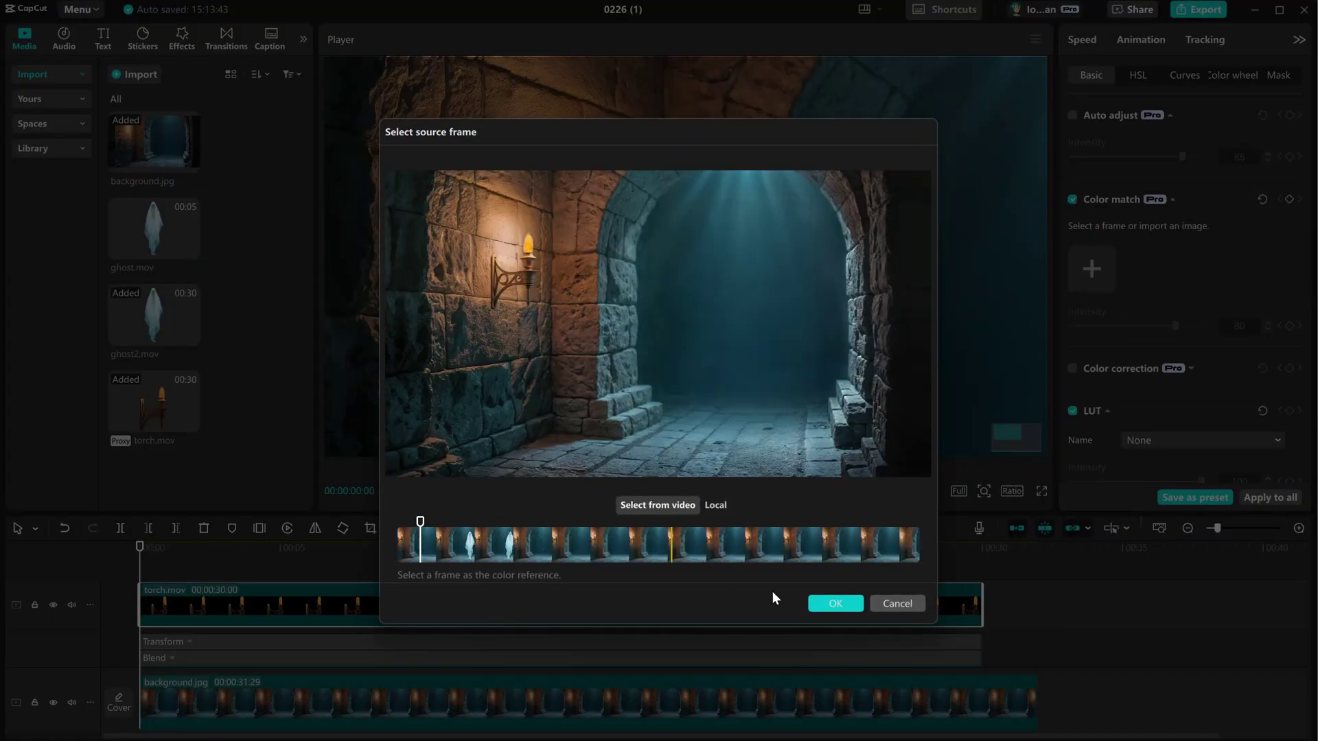
left_click(835, 604)
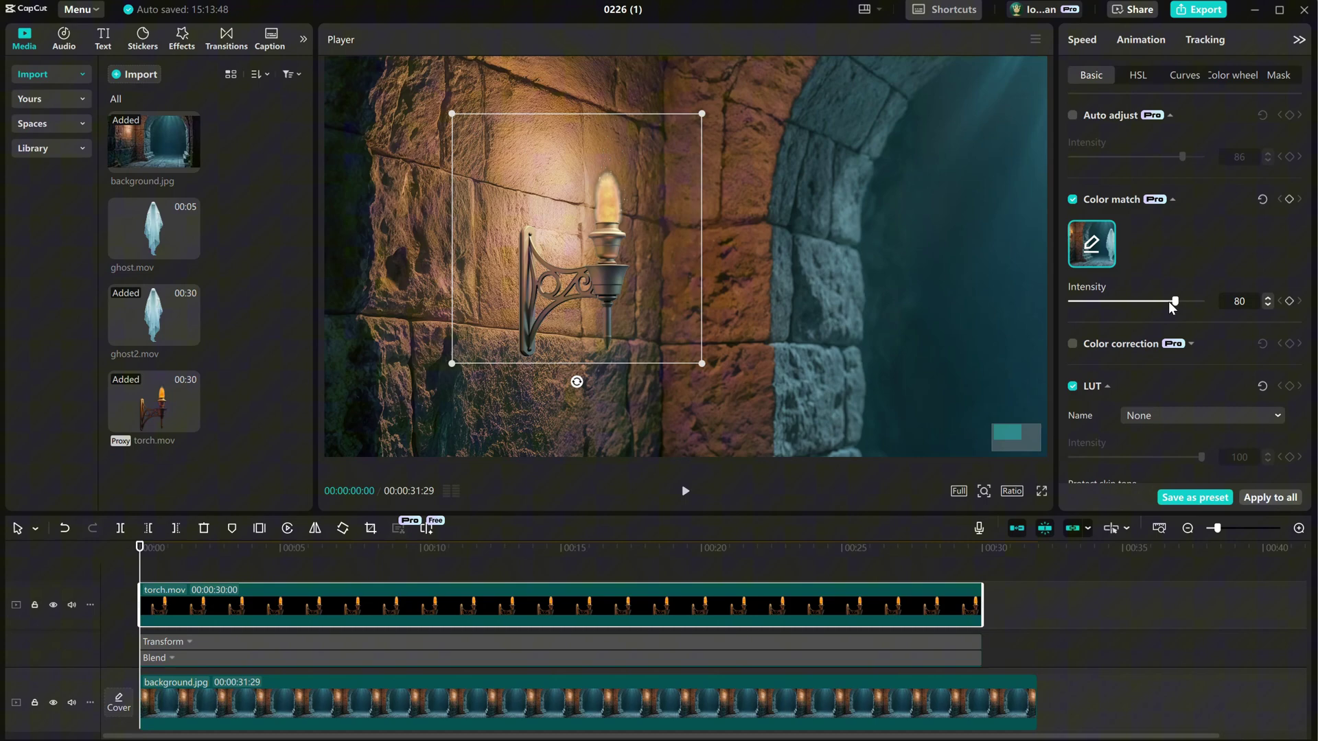
left_click_drag(1171, 302, 1162, 303)
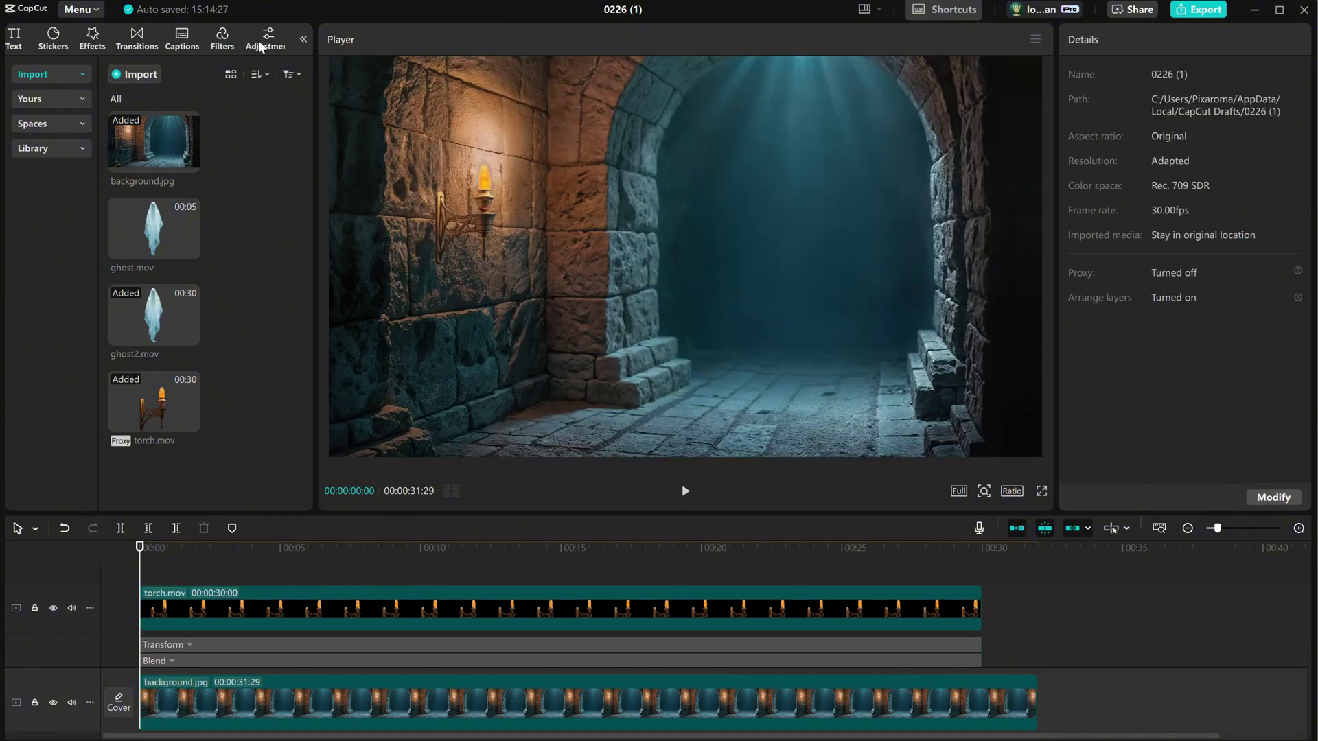
Lay the Deadpool movie filter across the whole timeline and set its intensity to 70
left_click(223, 40)
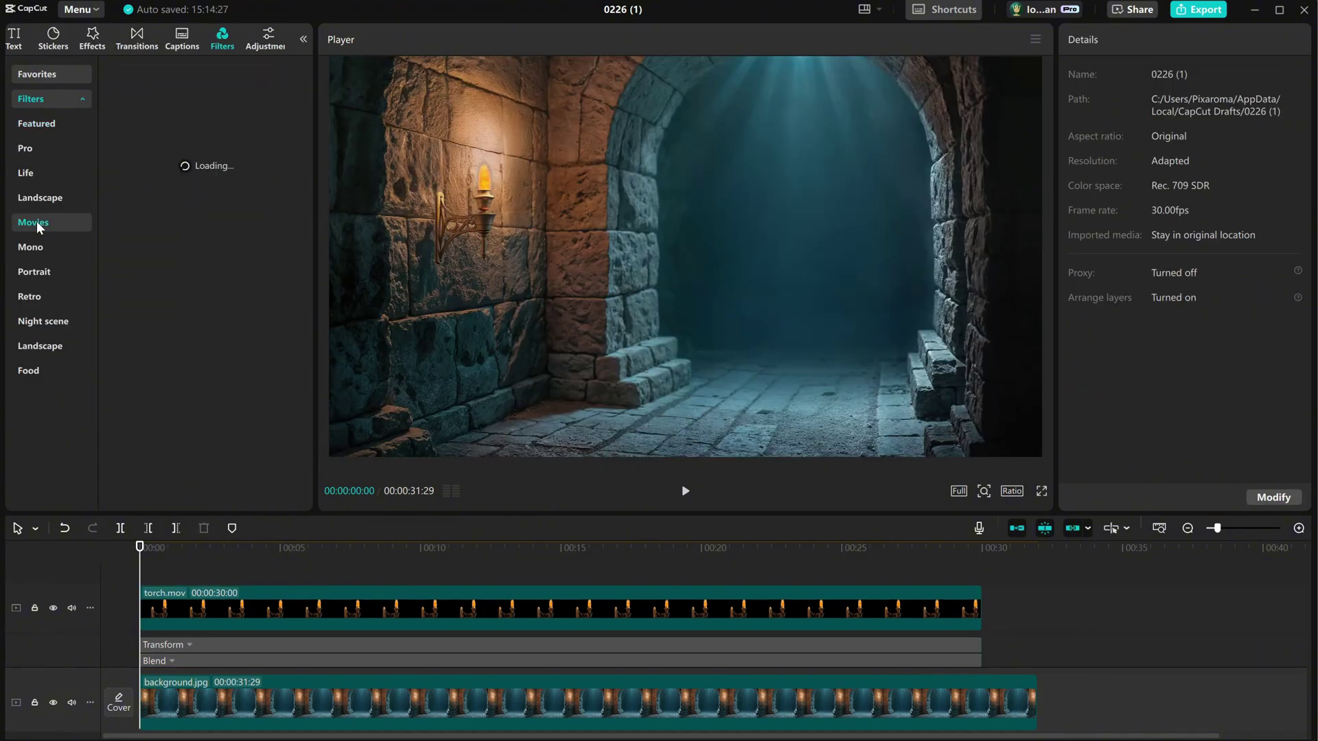
left_click(33, 222)
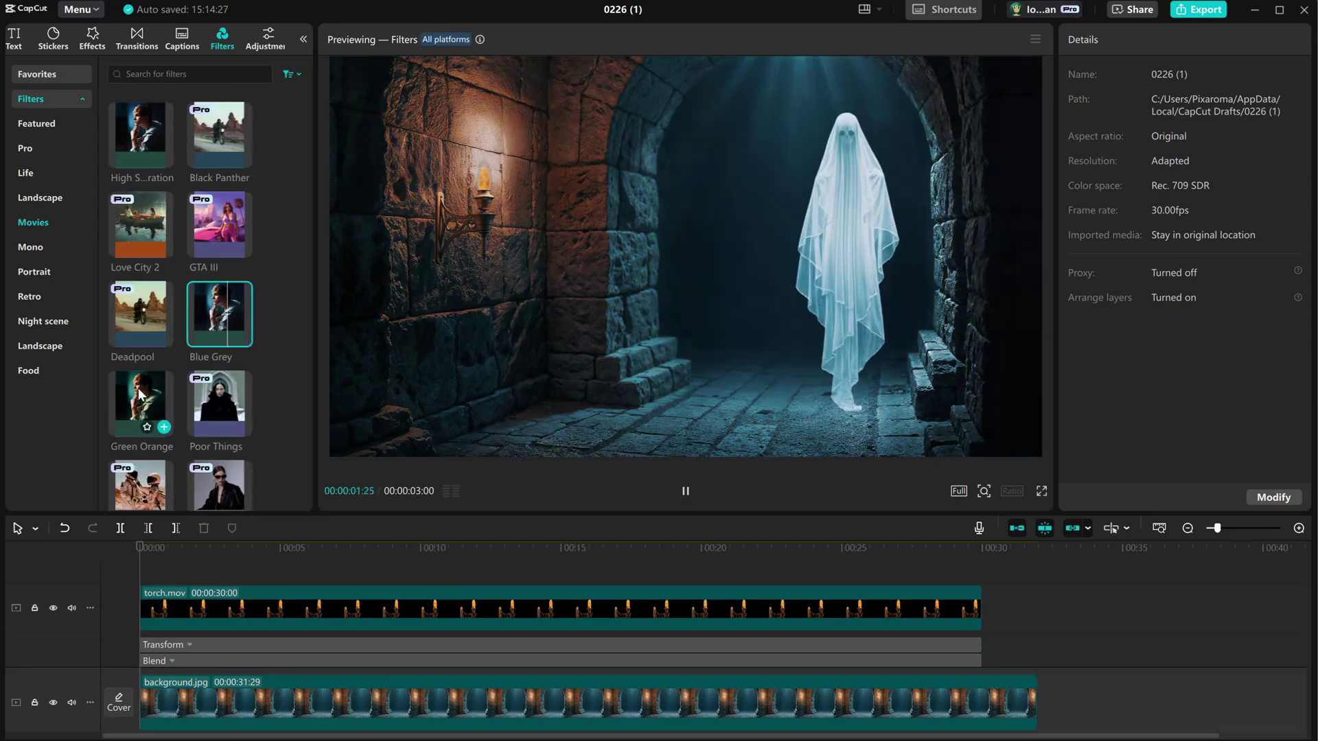
scroll(206, 323, "down", 5)
scroll(133, 306, "down", 8)
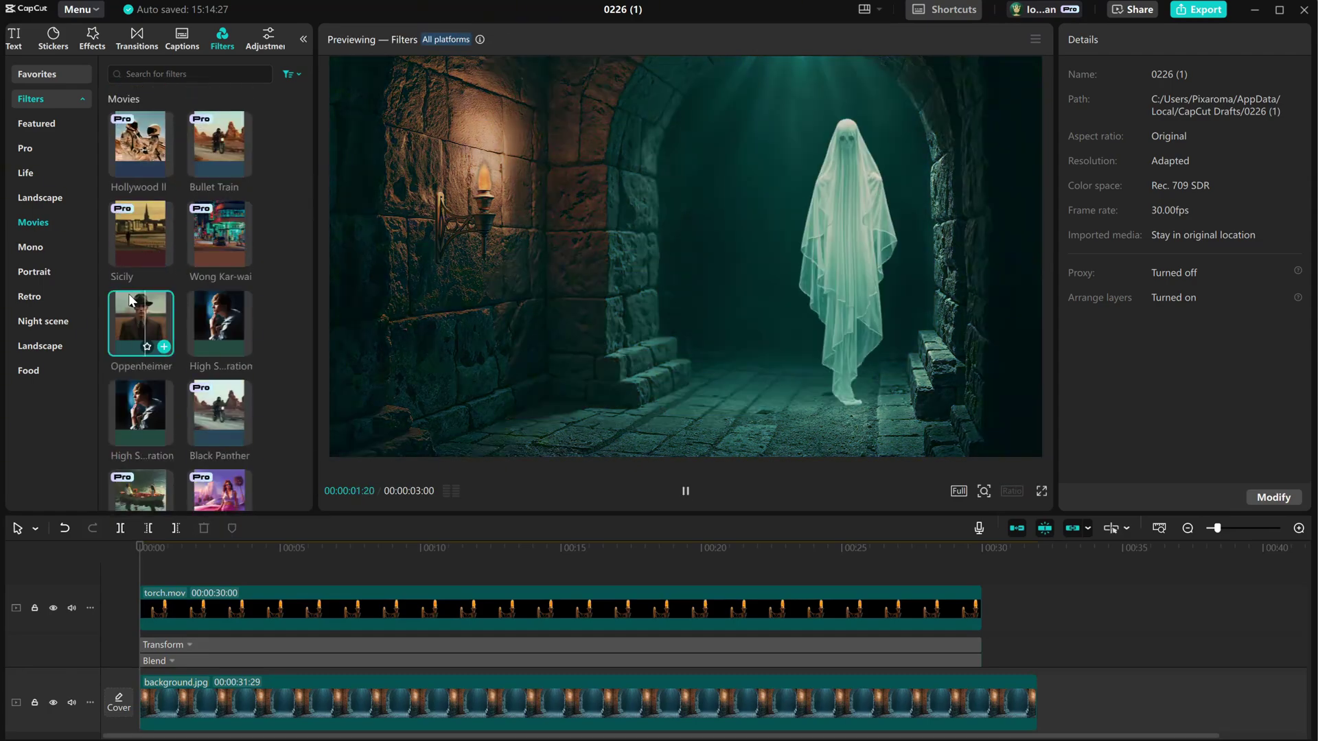
scroll(136, 343, "down", 2)
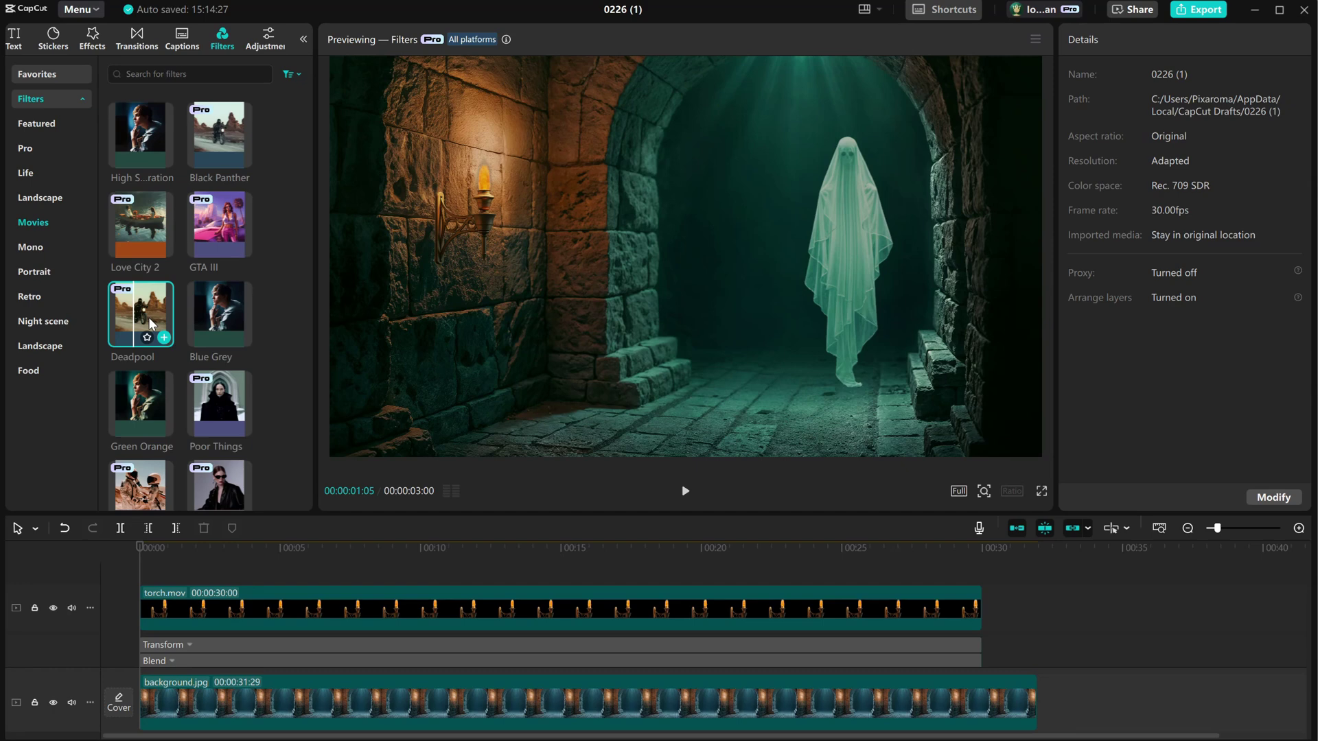
left_click_drag(137, 312, 983, 643)
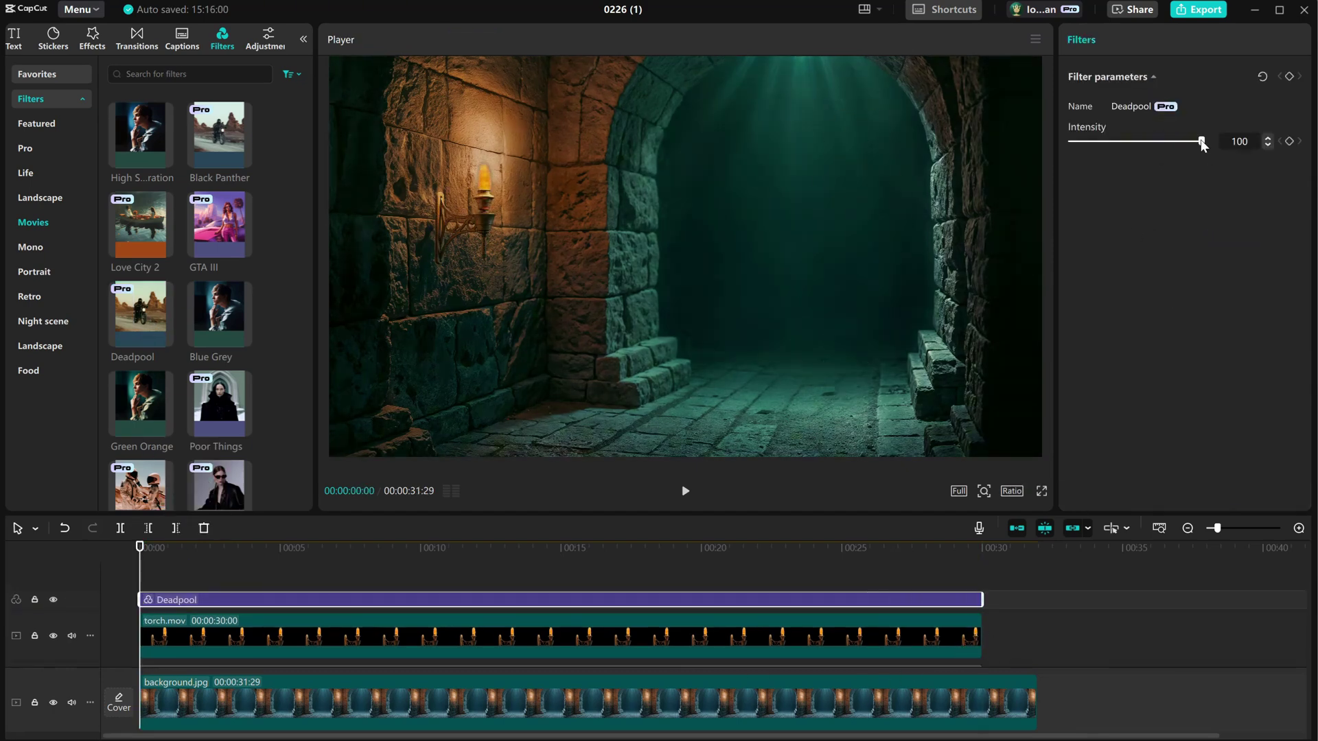
left_click_drag(1201, 142, 1167, 142)
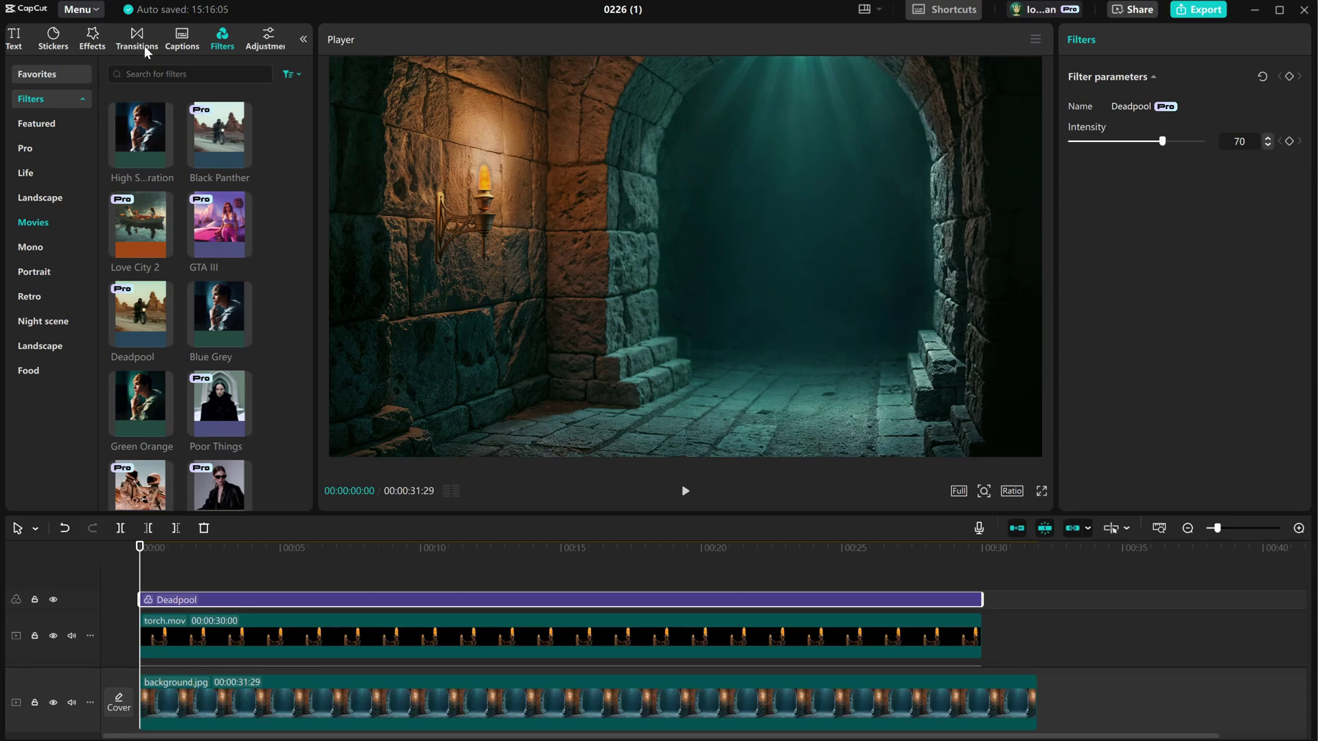
Add Radial Blur 2 over the full scene and tune its glow and vertical centre
left_click(93, 40)
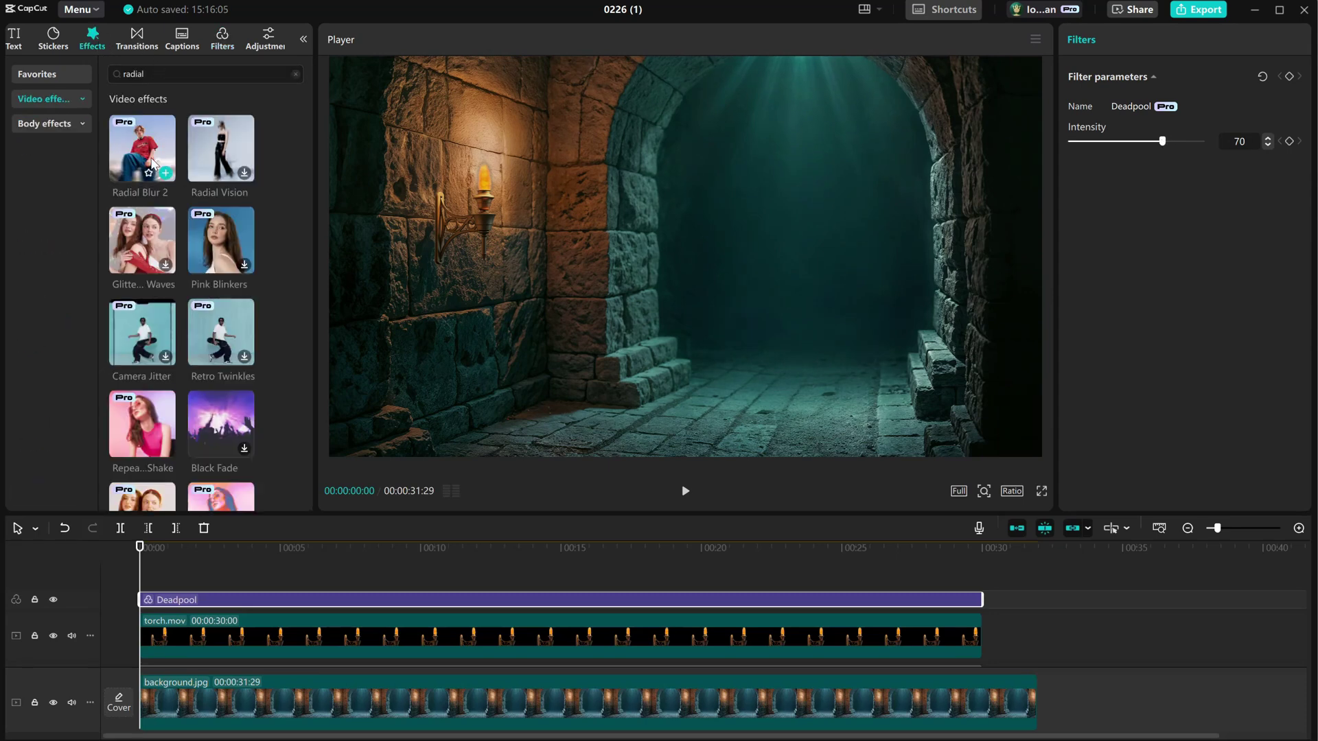
left_click_drag(142, 148, 983, 599)
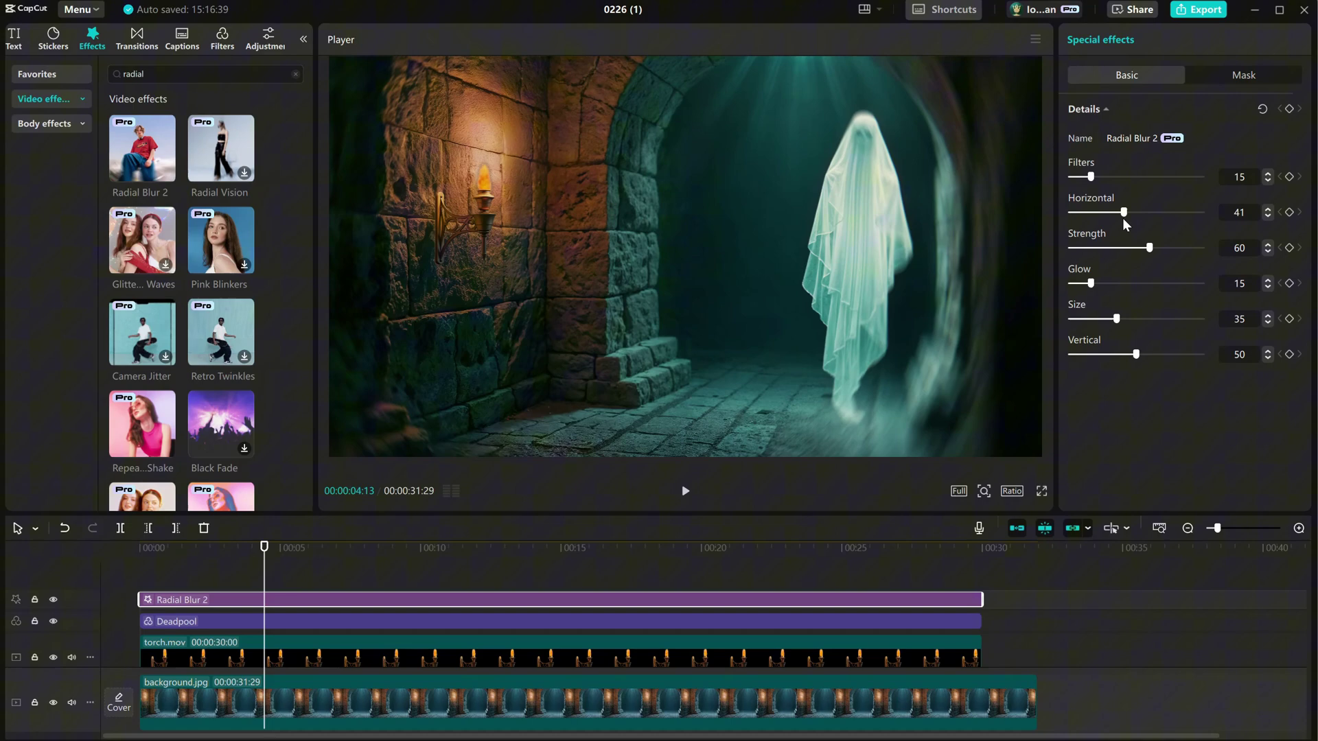
left_click_drag(1135, 212, 1127, 284)
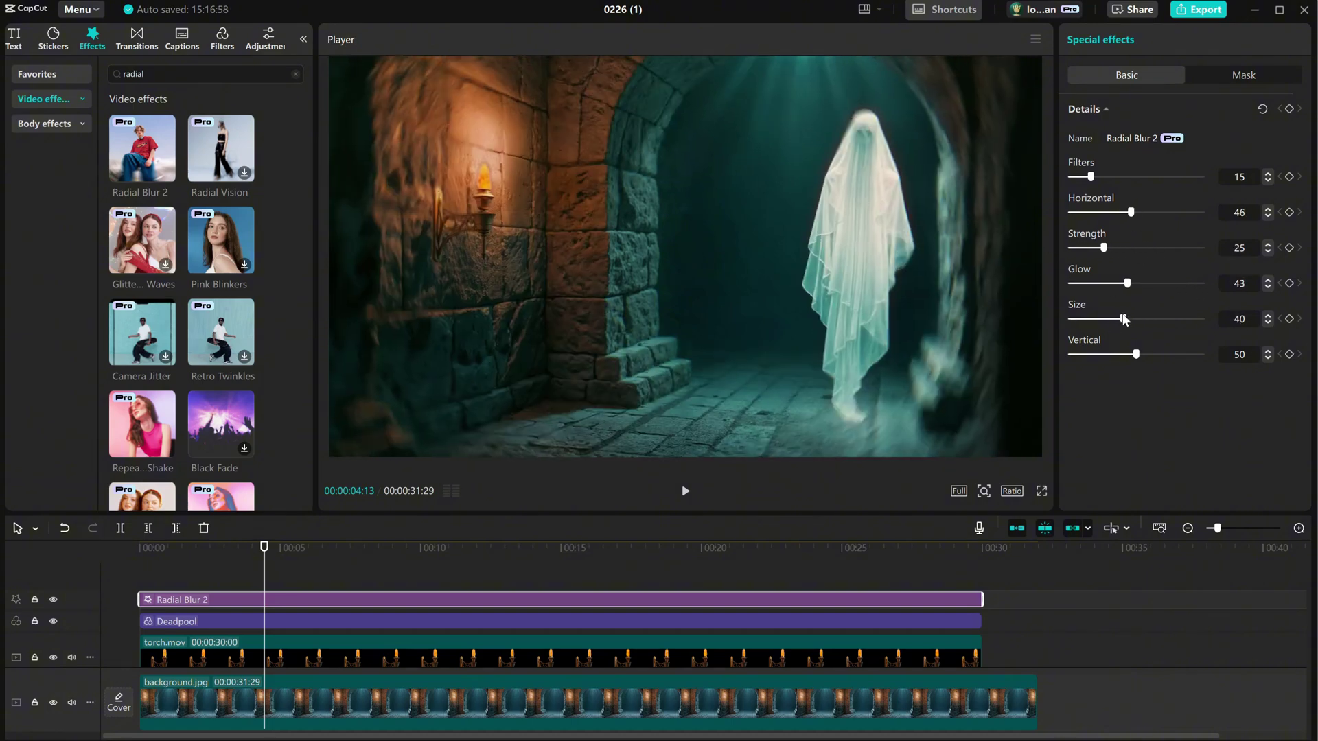
left_click_drag(1136, 354, 1140, 354)
left_click_drag(1090, 177, 1194, 178)
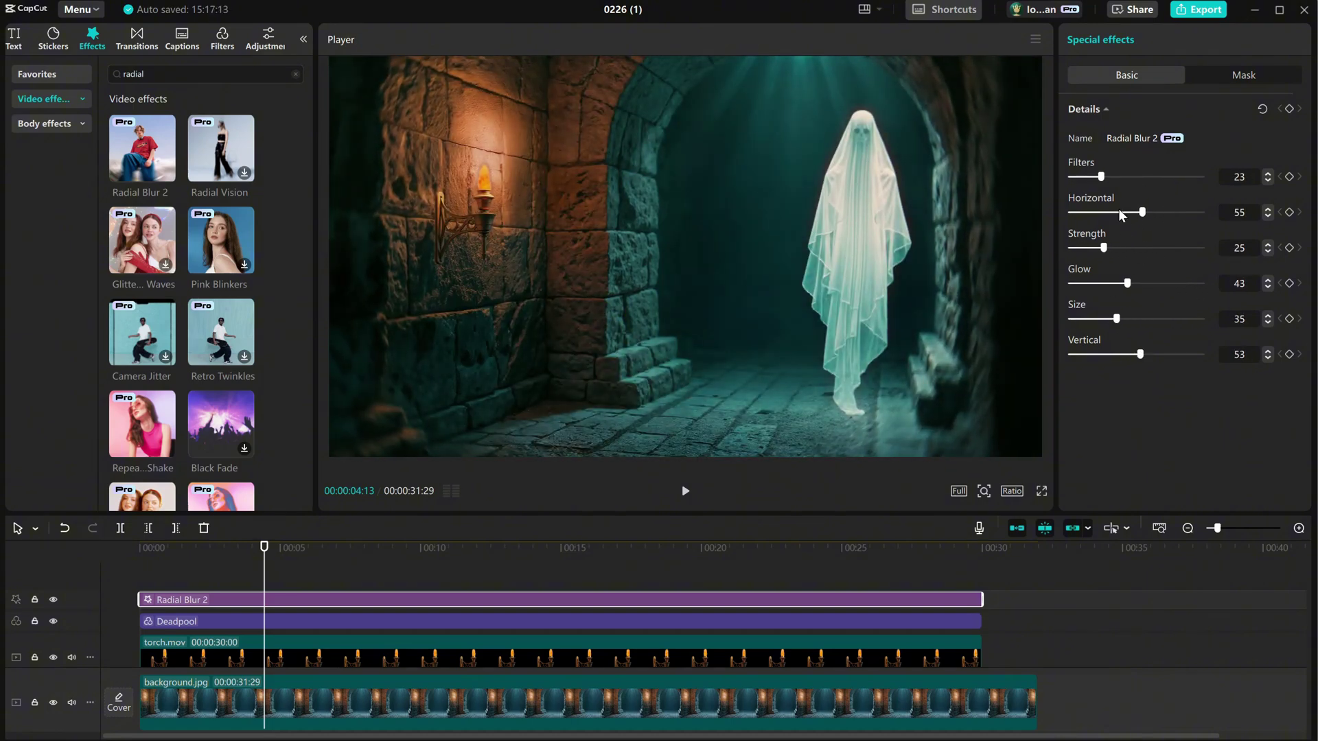
Keyframe the radial blur strength at about 4 and 13 seconds and stop the preview
left_click(254, 548)
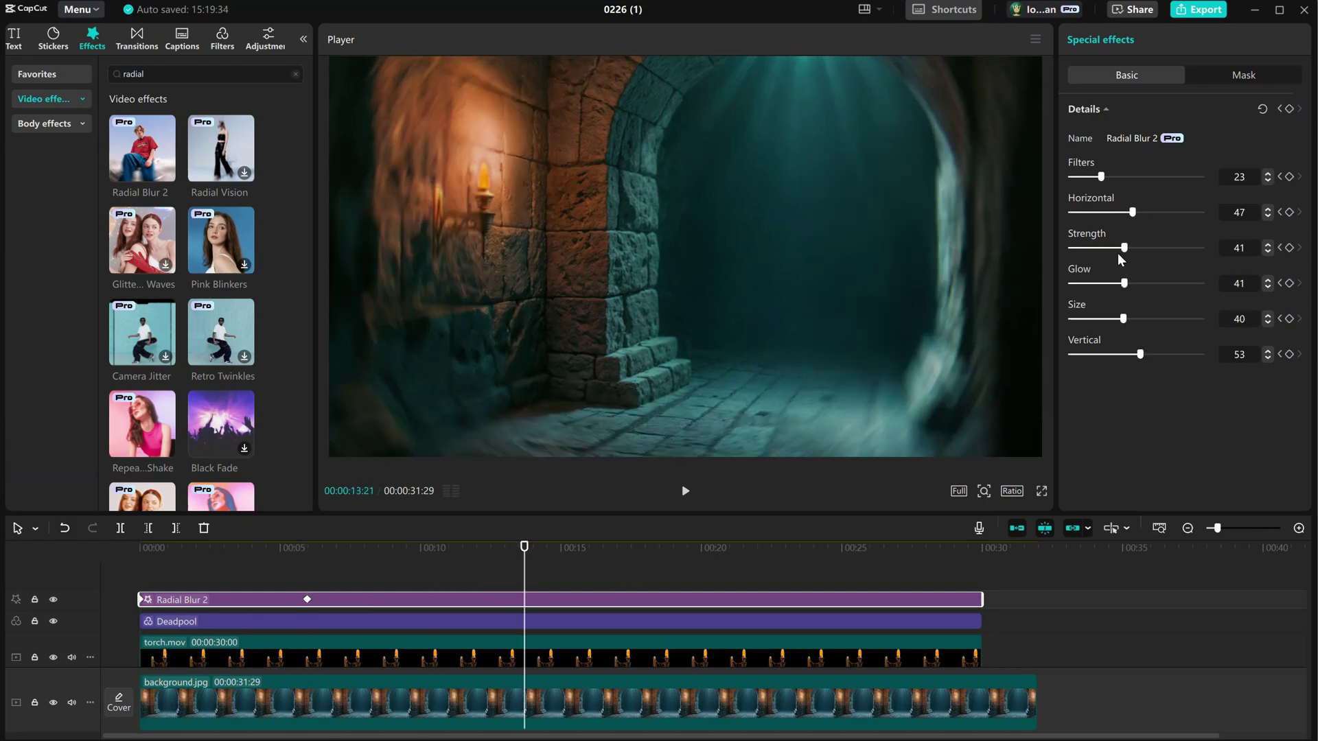
left_click_drag(1113, 319, 1183, 322)
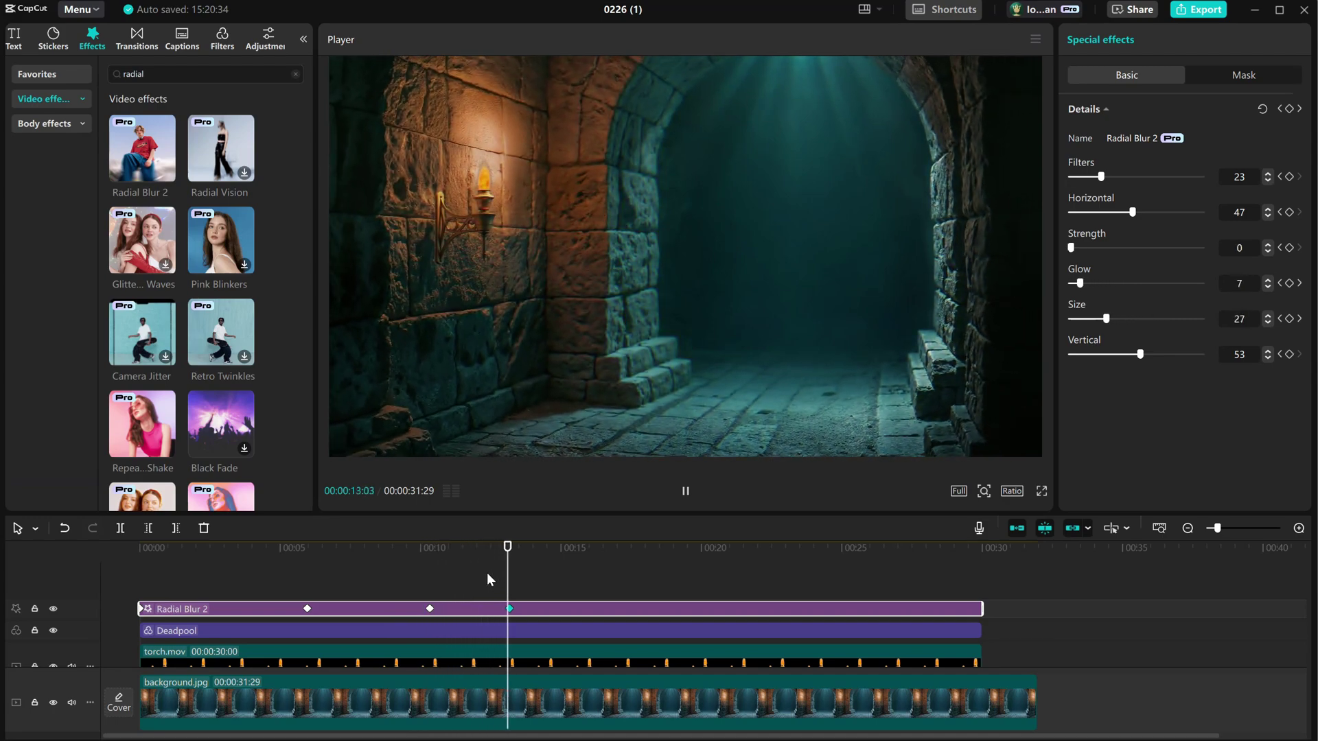
key("space")
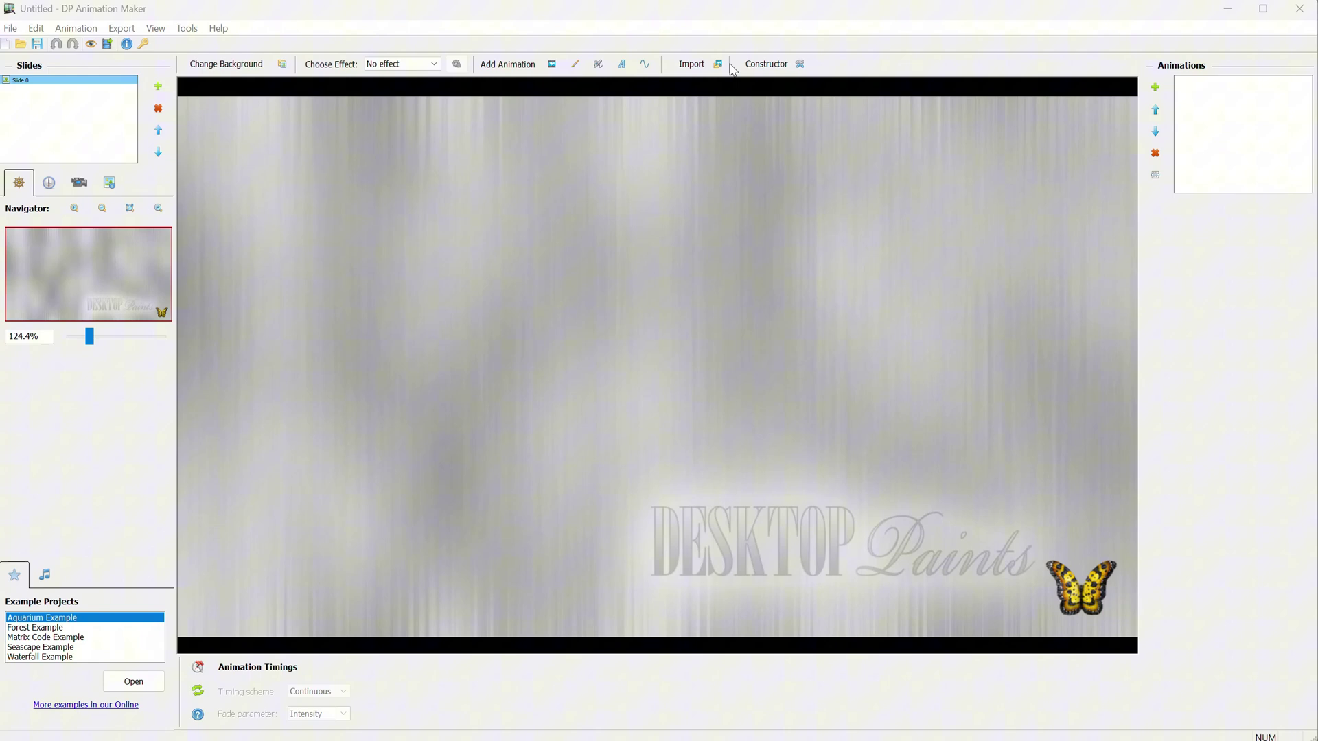
Import the AI2Play logo image as a Still Object
left_click(693, 64)
left_click(795, 283)
double_click(811, 249)
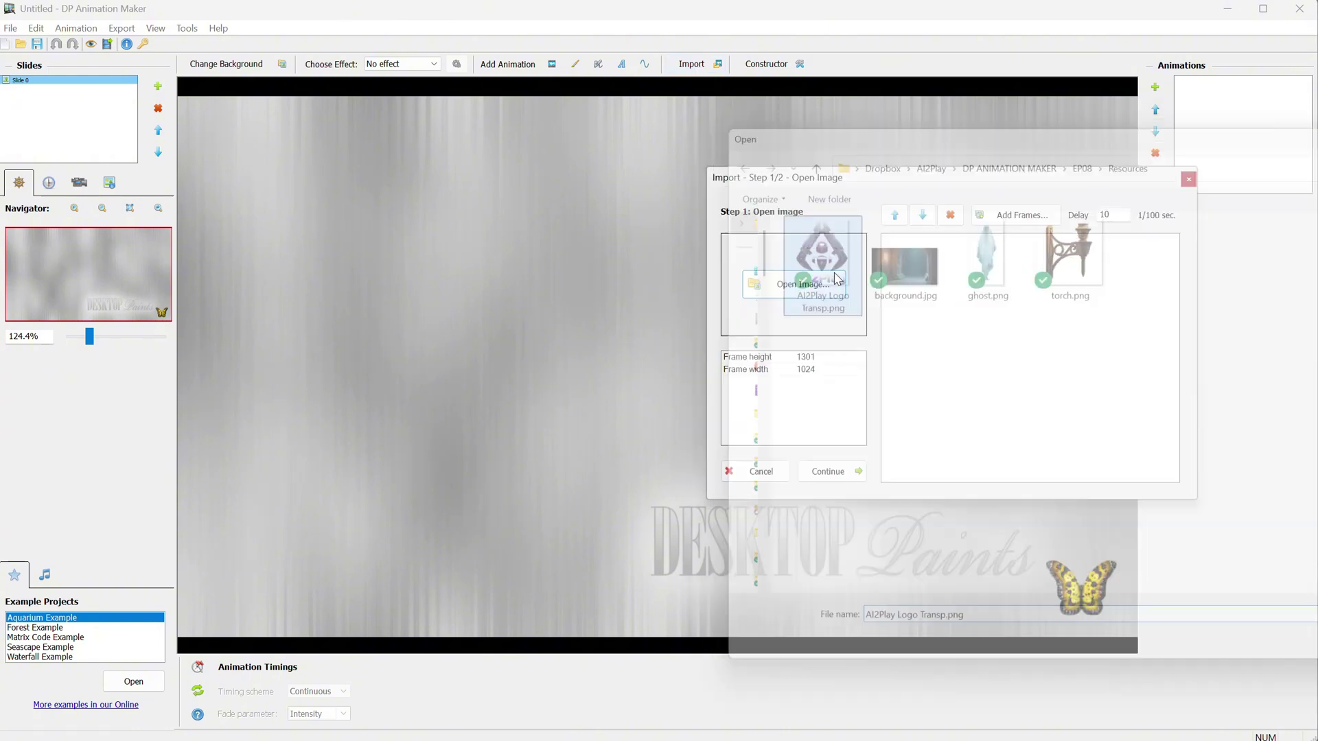
left_click(830, 469)
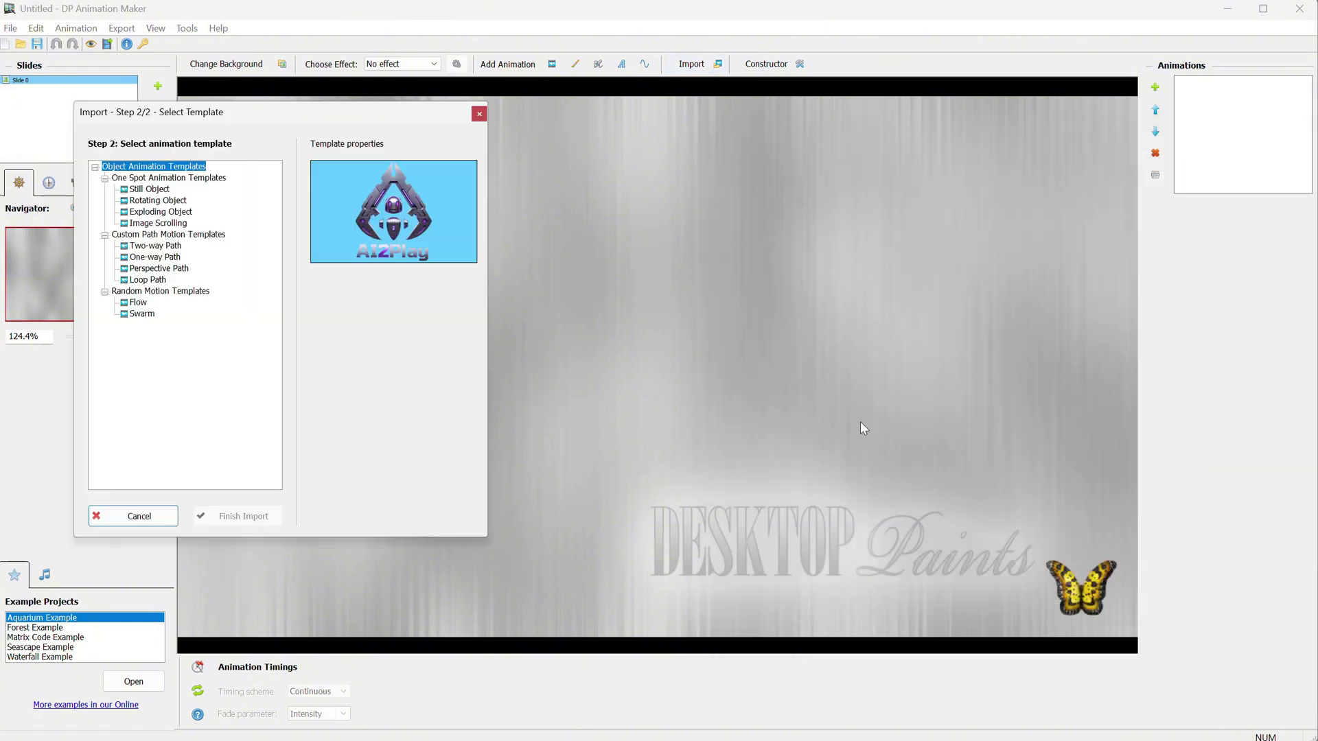
left_click(147, 190)
left_click(241, 516)
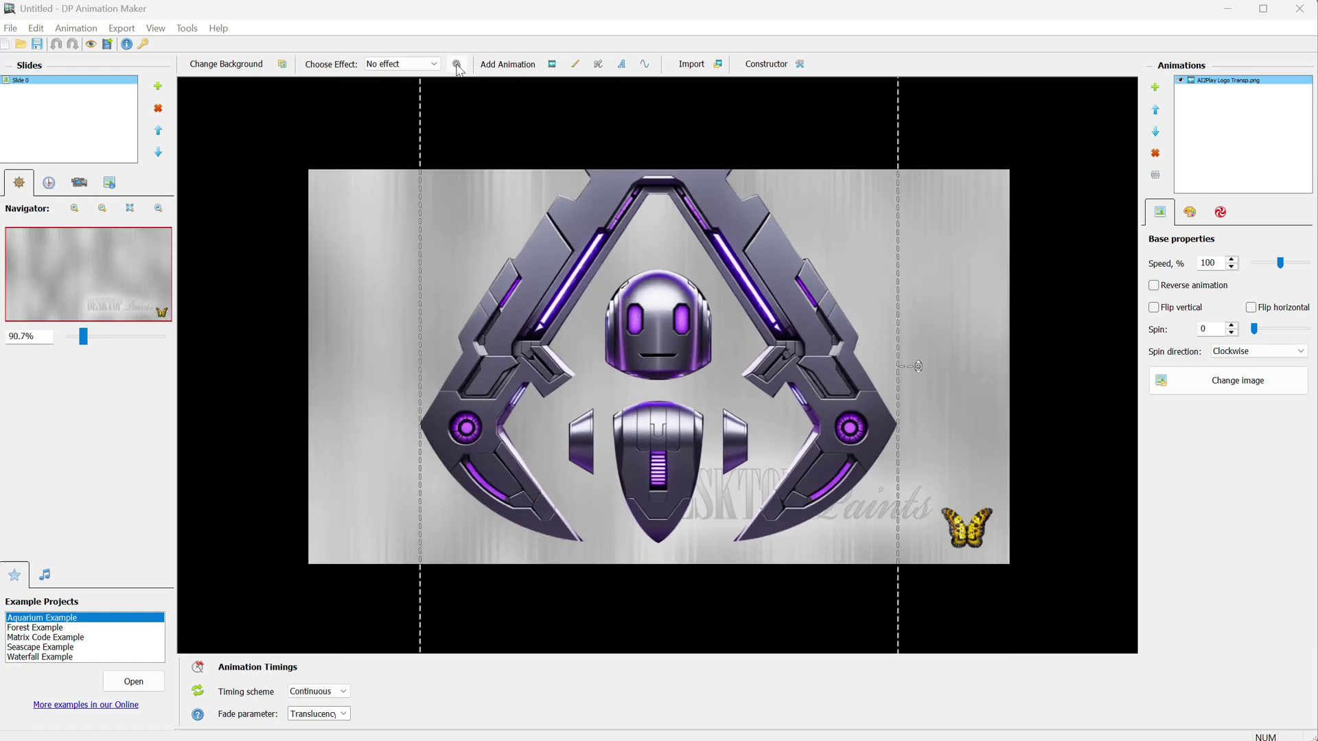
Make the canvas background transparent at a square 845-pixel size
left_click(401, 64)
left_click(412, 141)
left_click(456, 64)
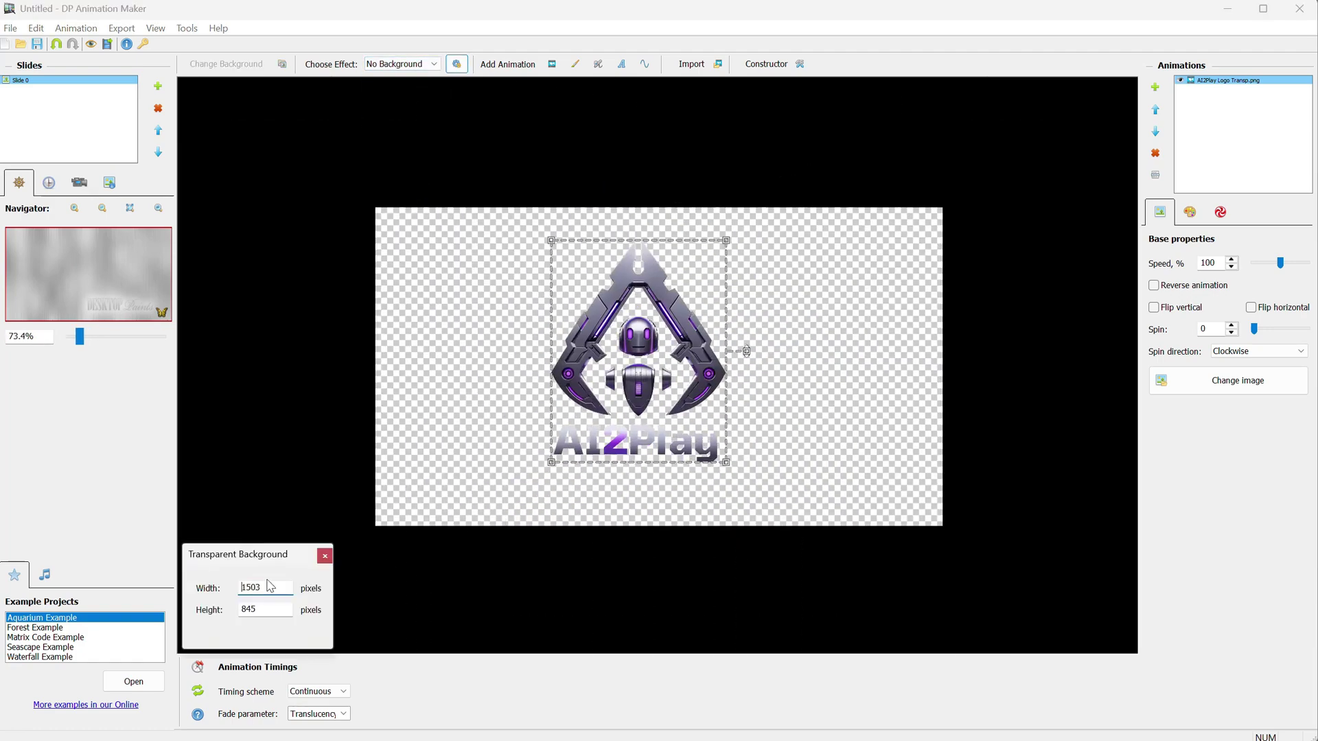
type("845")
left_click(324, 555)
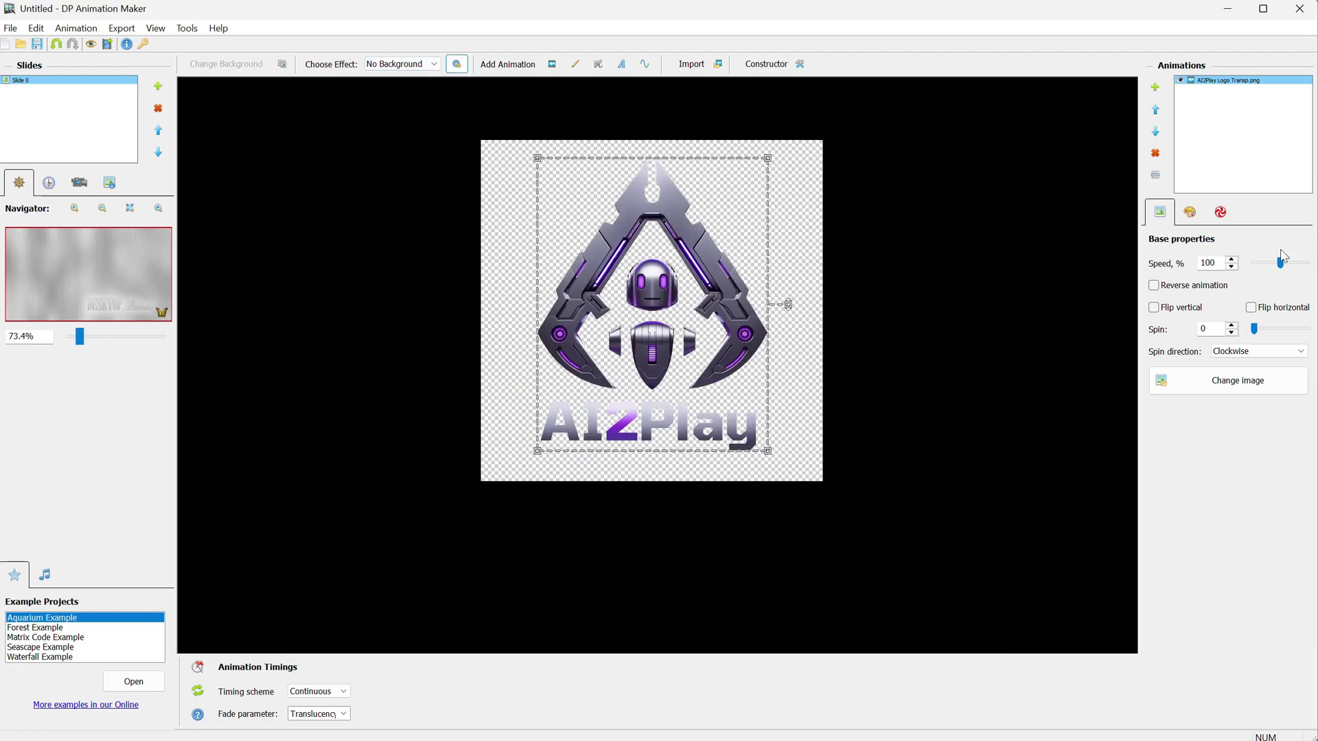
Add a Pulsation effect to the logo
left_click(1221, 214)
left_click(1294, 270)
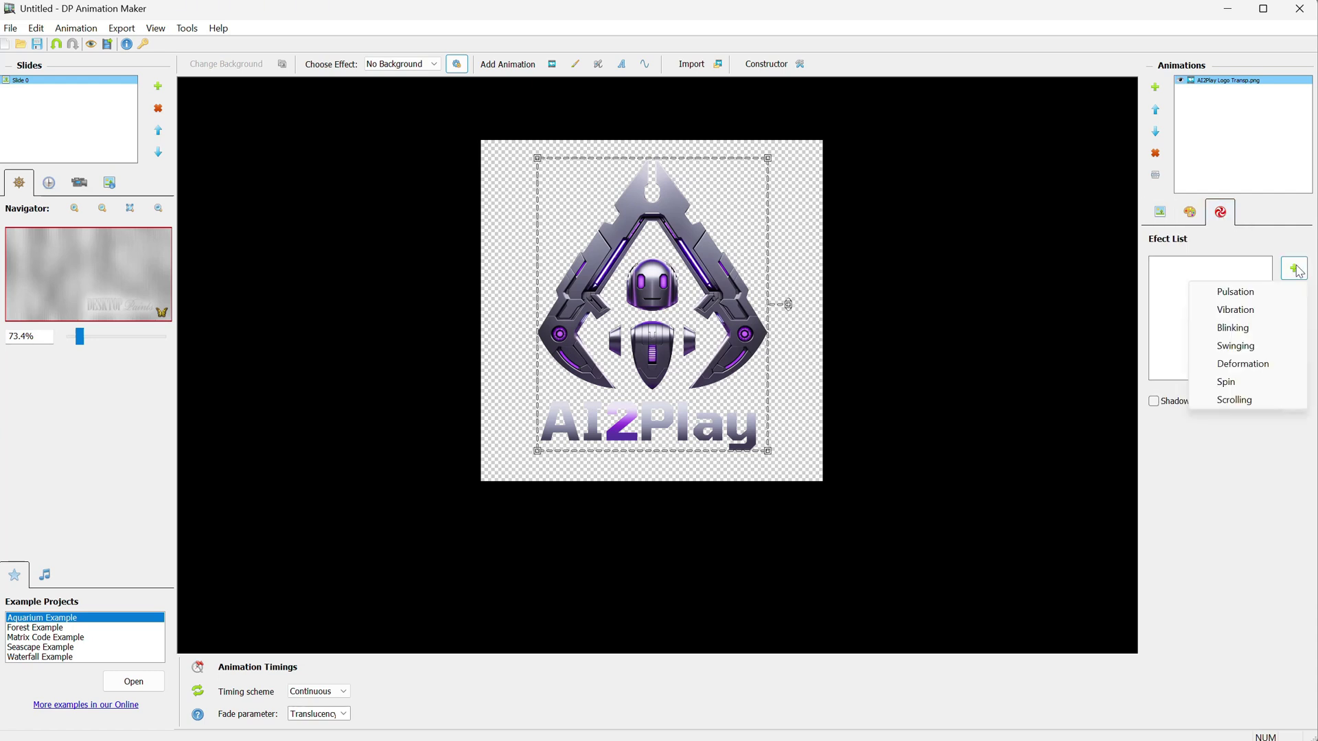
left_click(1225, 295)
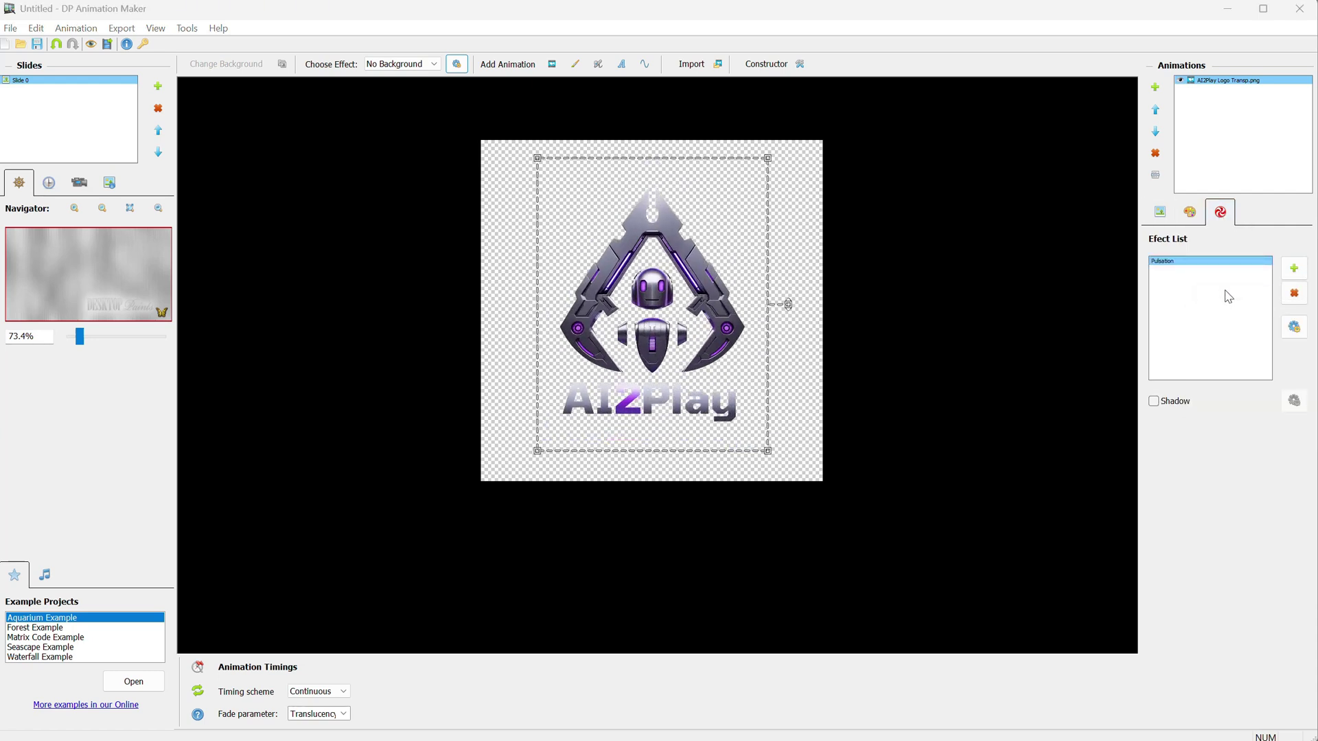
right_click(1228, 296)
key("Escape")
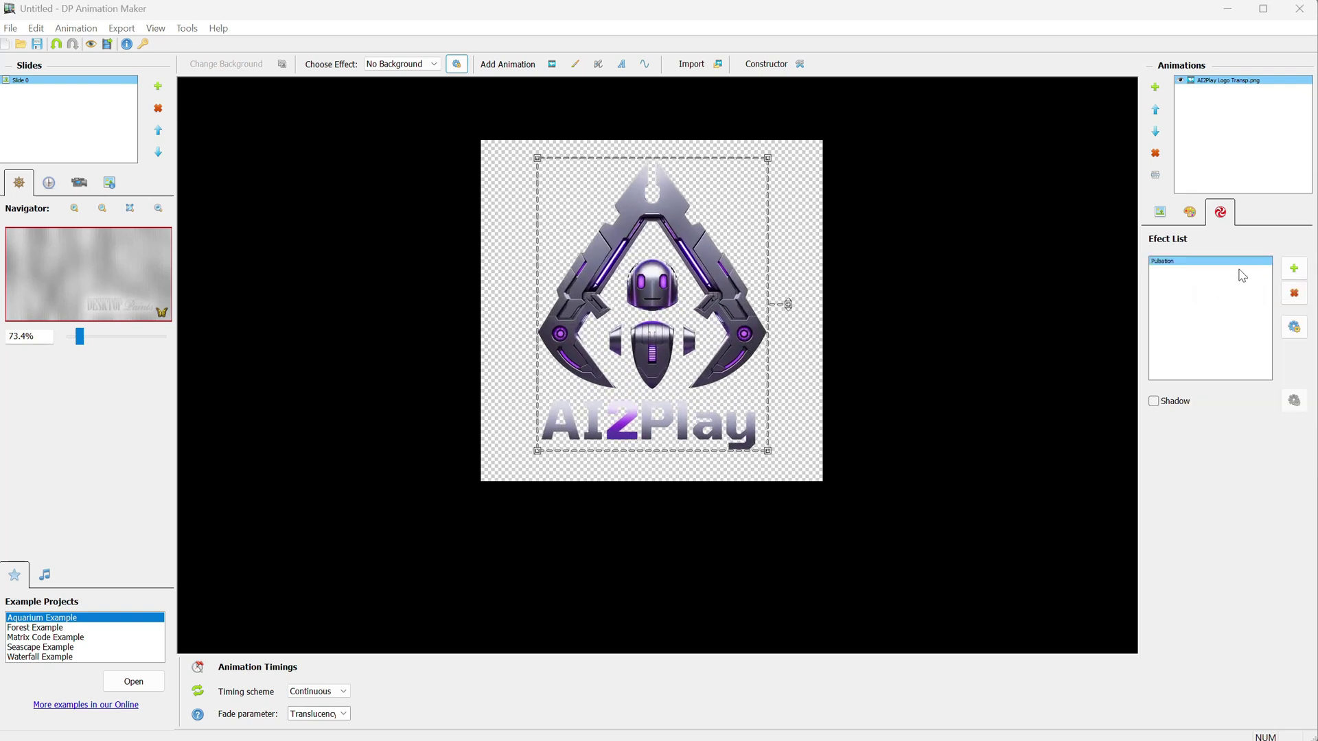
Swap the logo's effect for Vibration, then Blinking, then Swinging
left_click(1294, 293)
left_click(1293, 267)
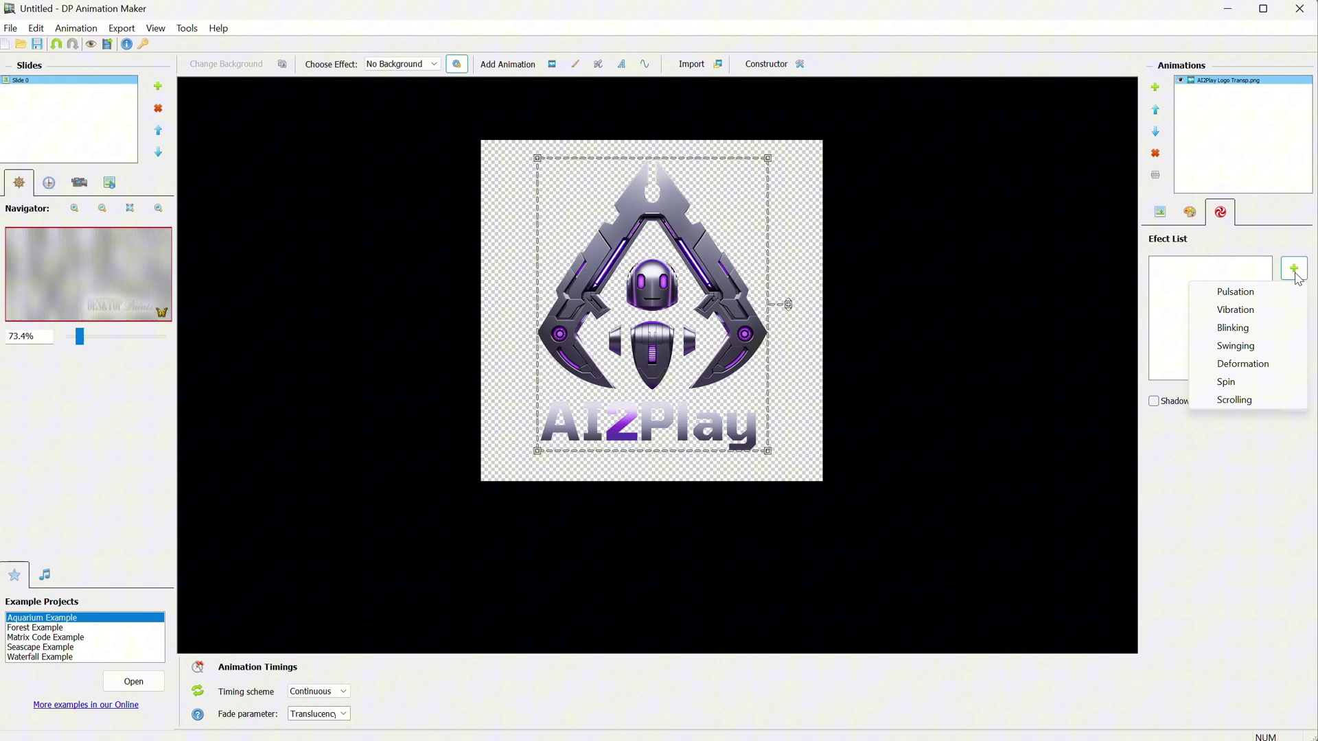
left_click(1243, 310)
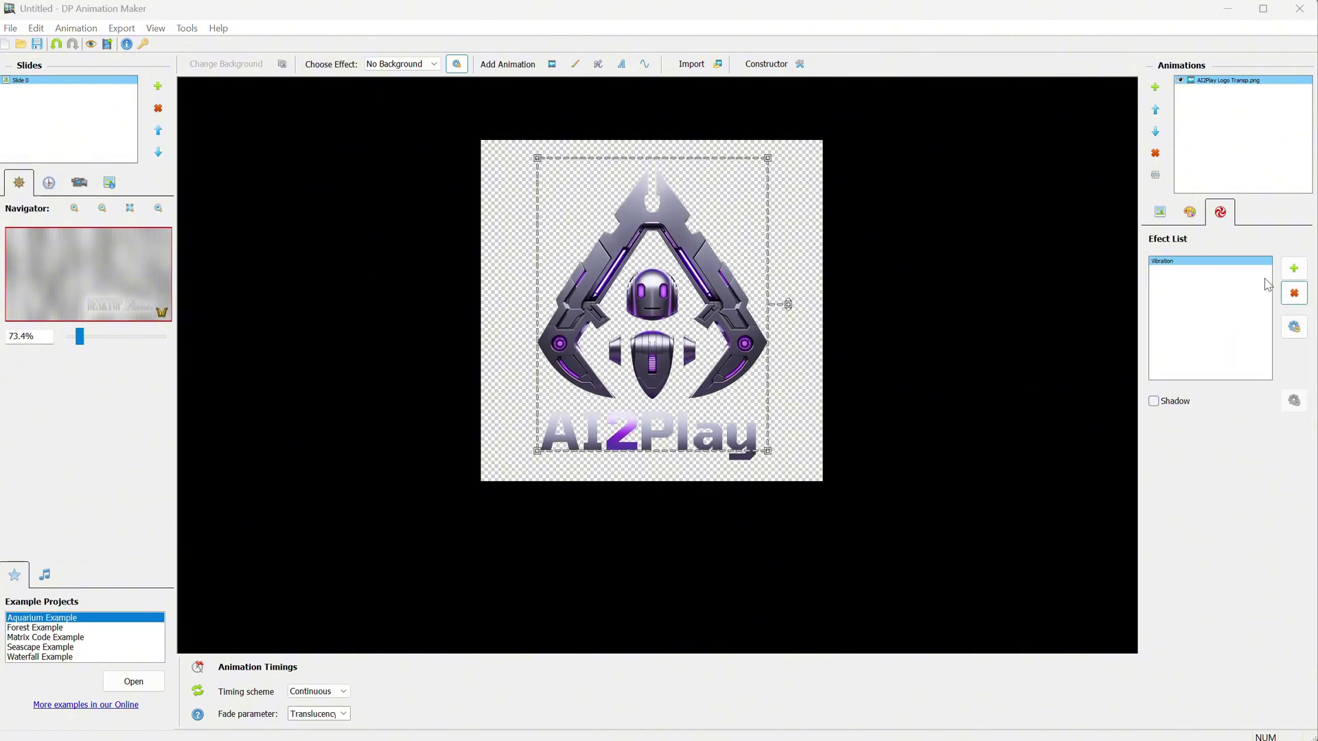
left_click(1293, 293)
left_click(1293, 268)
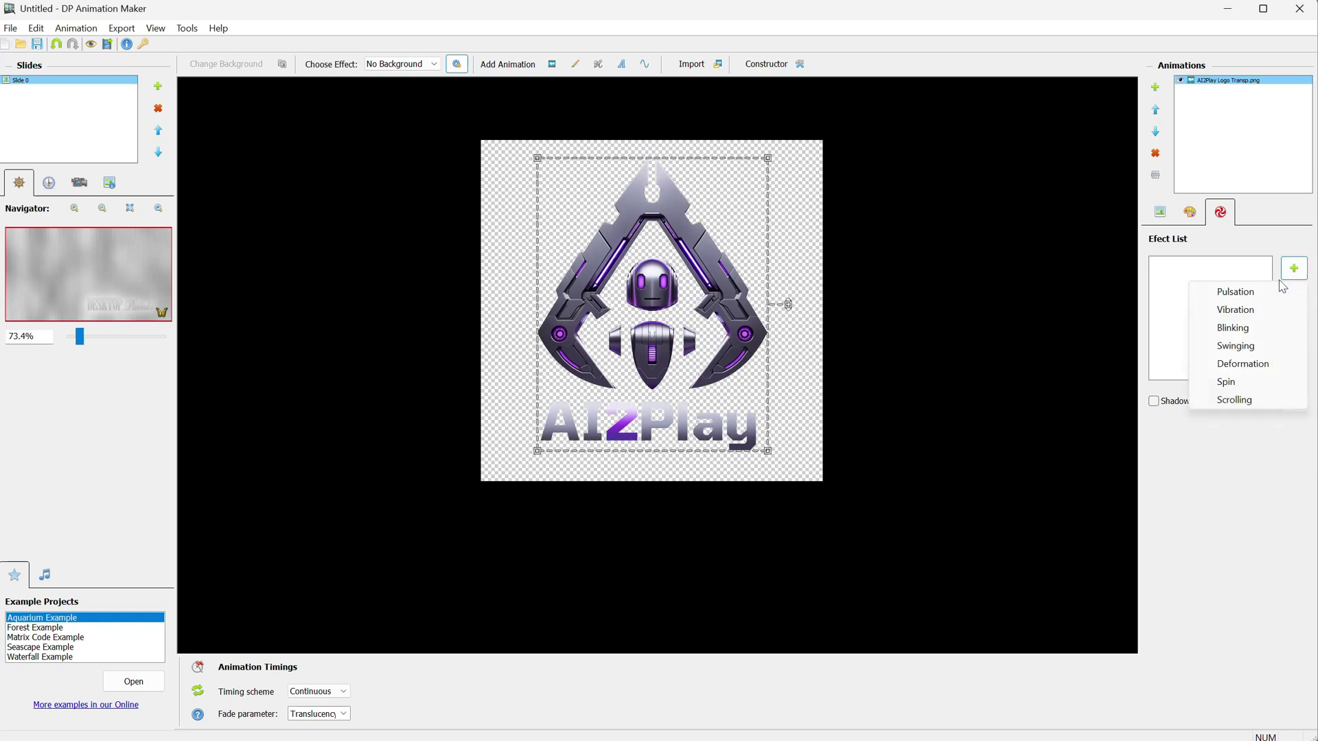
left_click(1233, 328)
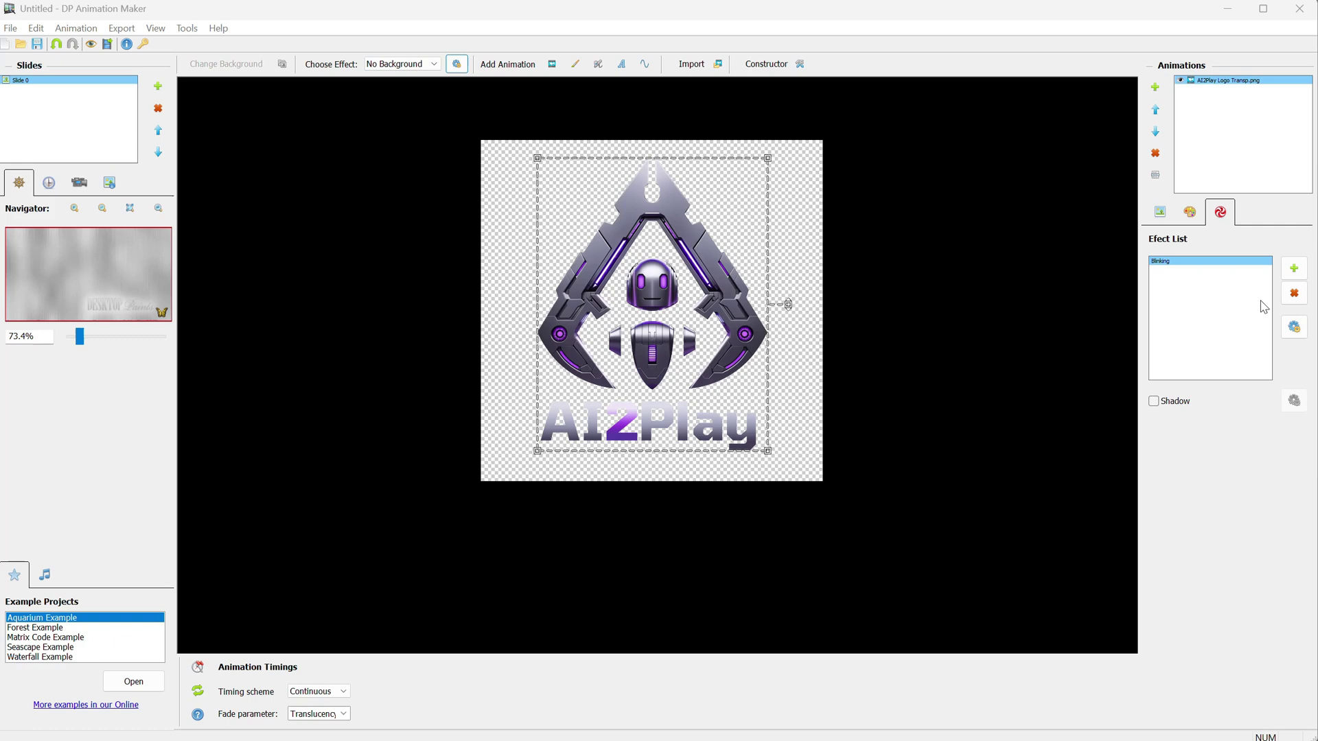
left_click(1293, 293)
left_click(1293, 268)
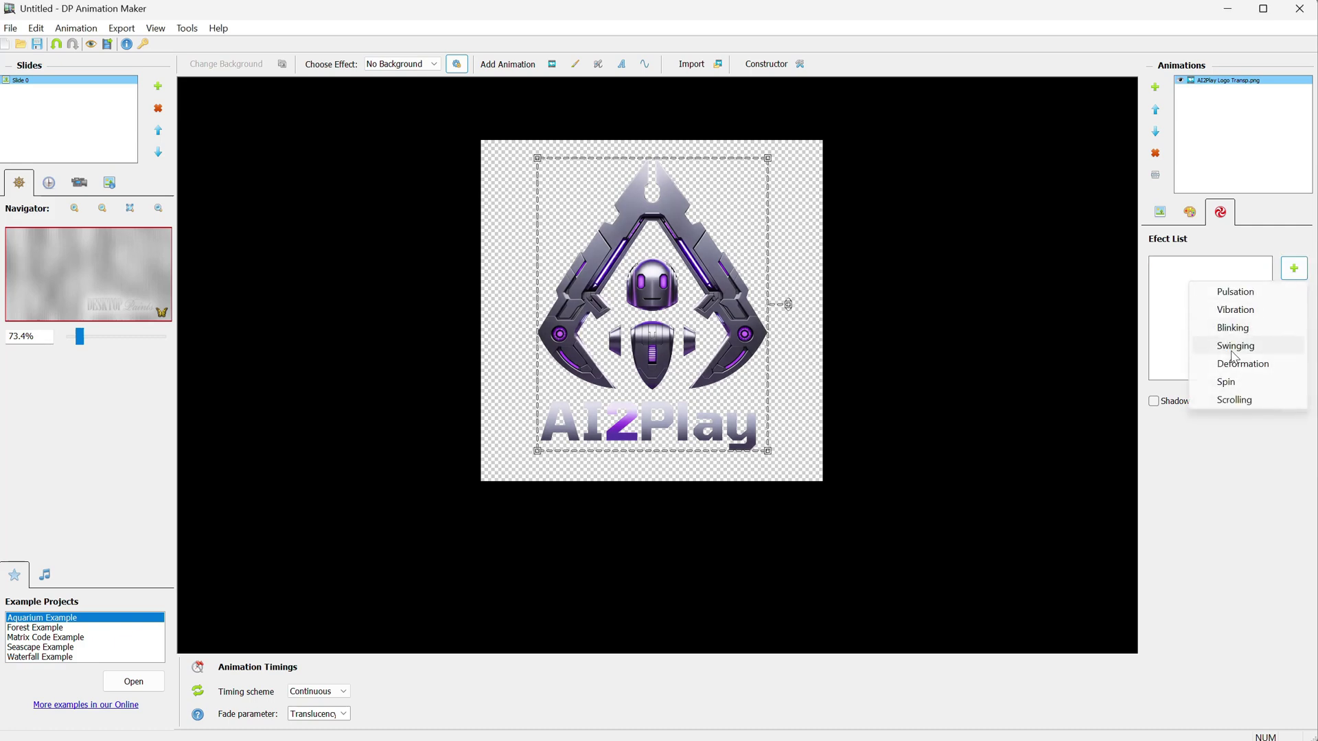
left_click(1233, 347)
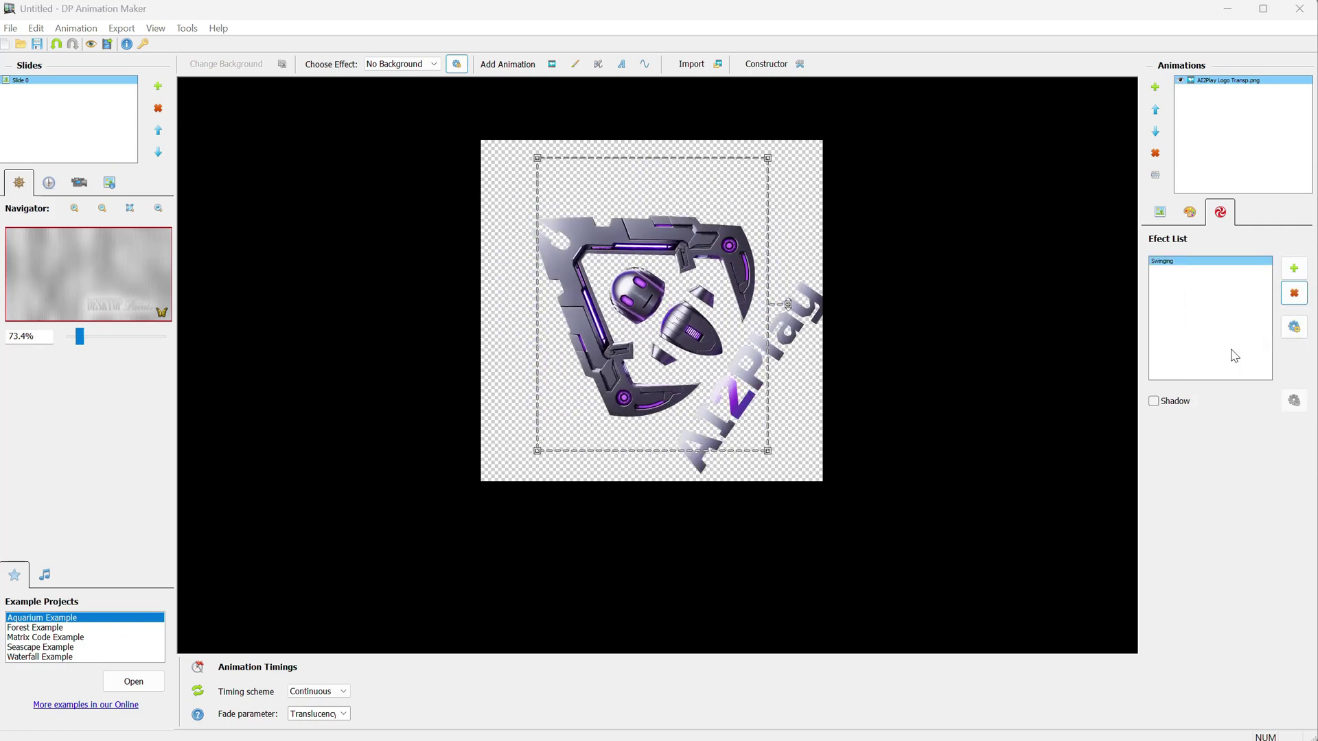
Try Spin and Deformation in turn, then put Pulsation back as the only effect
left_click(1293, 293)
left_click(1294, 267)
left_click(1240, 383)
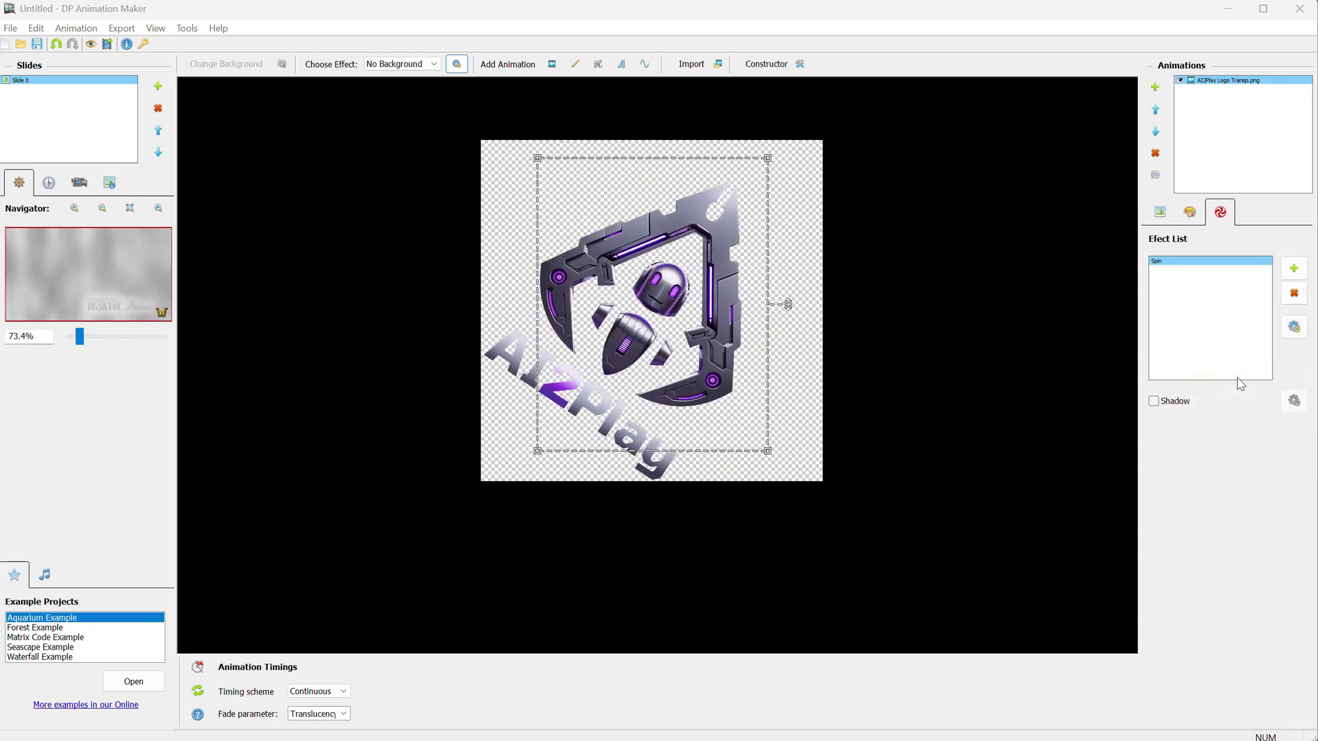
left_click(1293, 293)
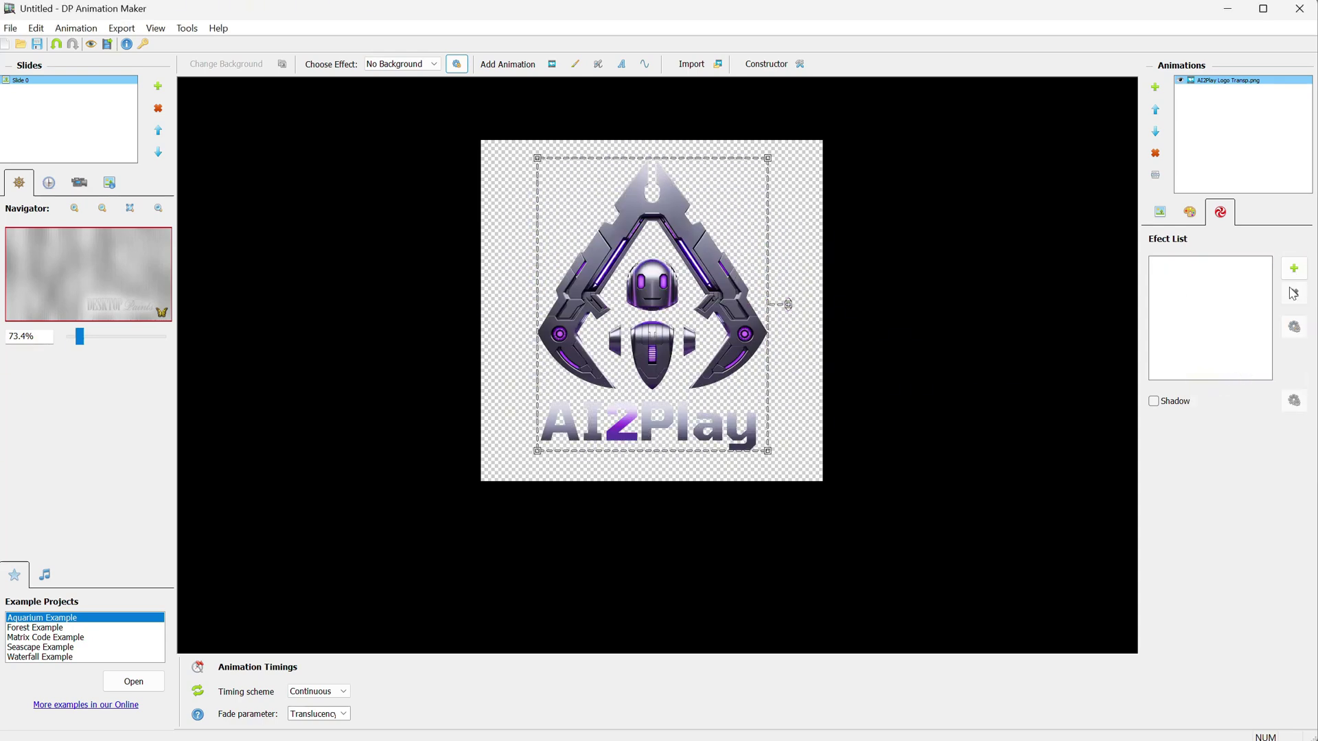
left_click(1293, 271)
left_click(1243, 364)
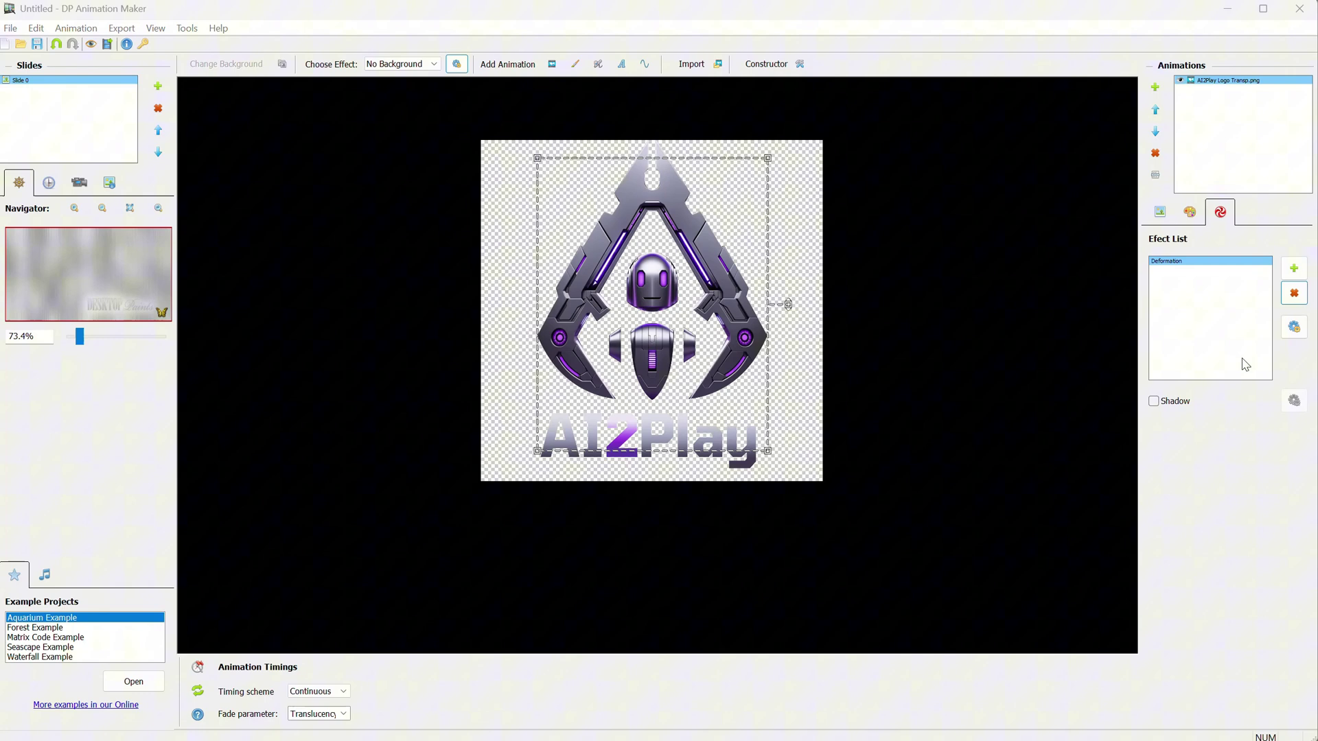
left_click(1294, 293)
left_click(1294, 267)
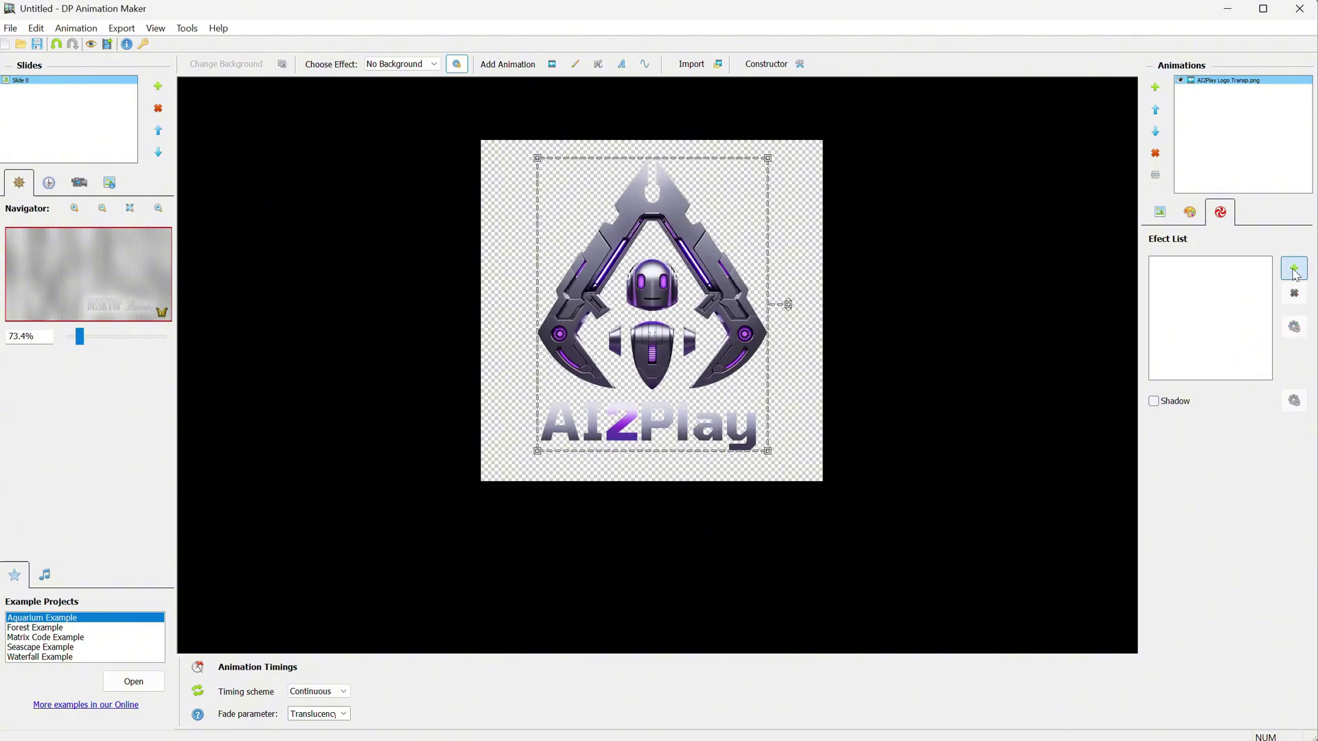
left_click(1242, 374)
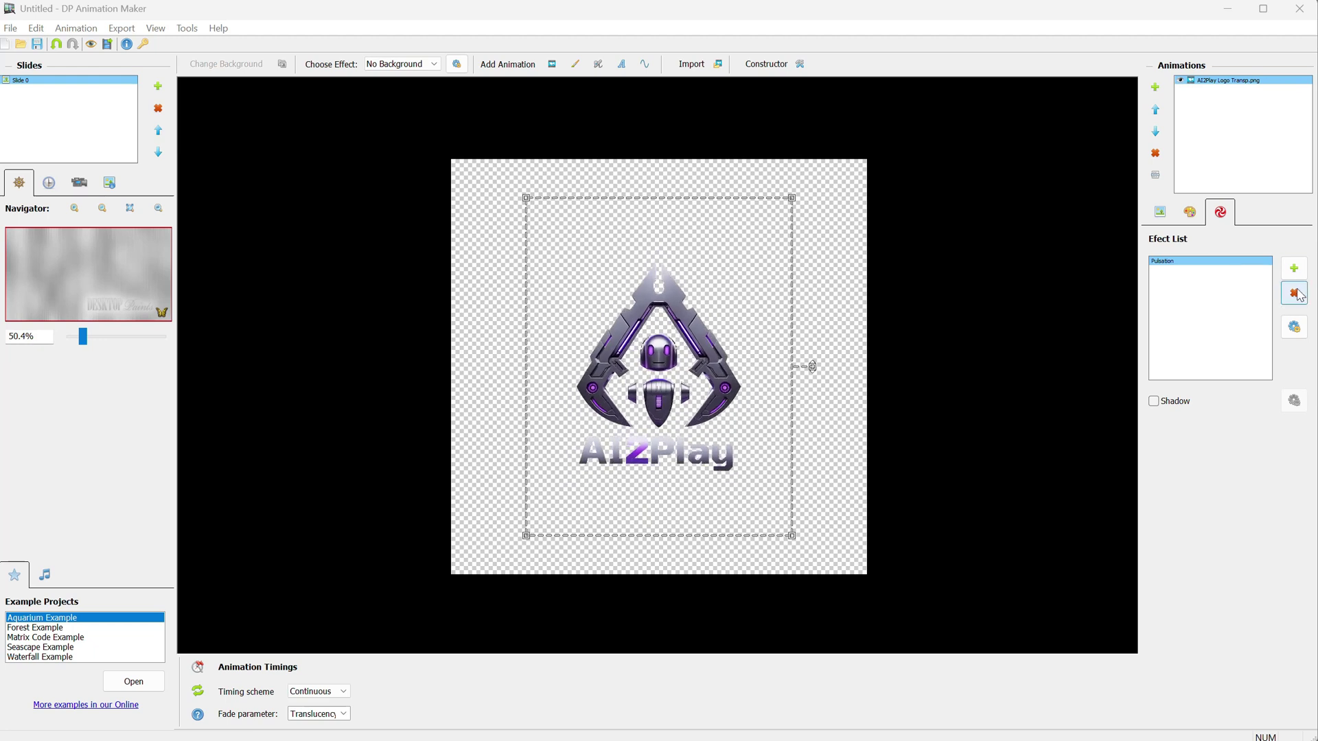
Set the Pulsation amplitude to 16 and export the animation in MOV format as Untitled.mov
left_click(1294, 326)
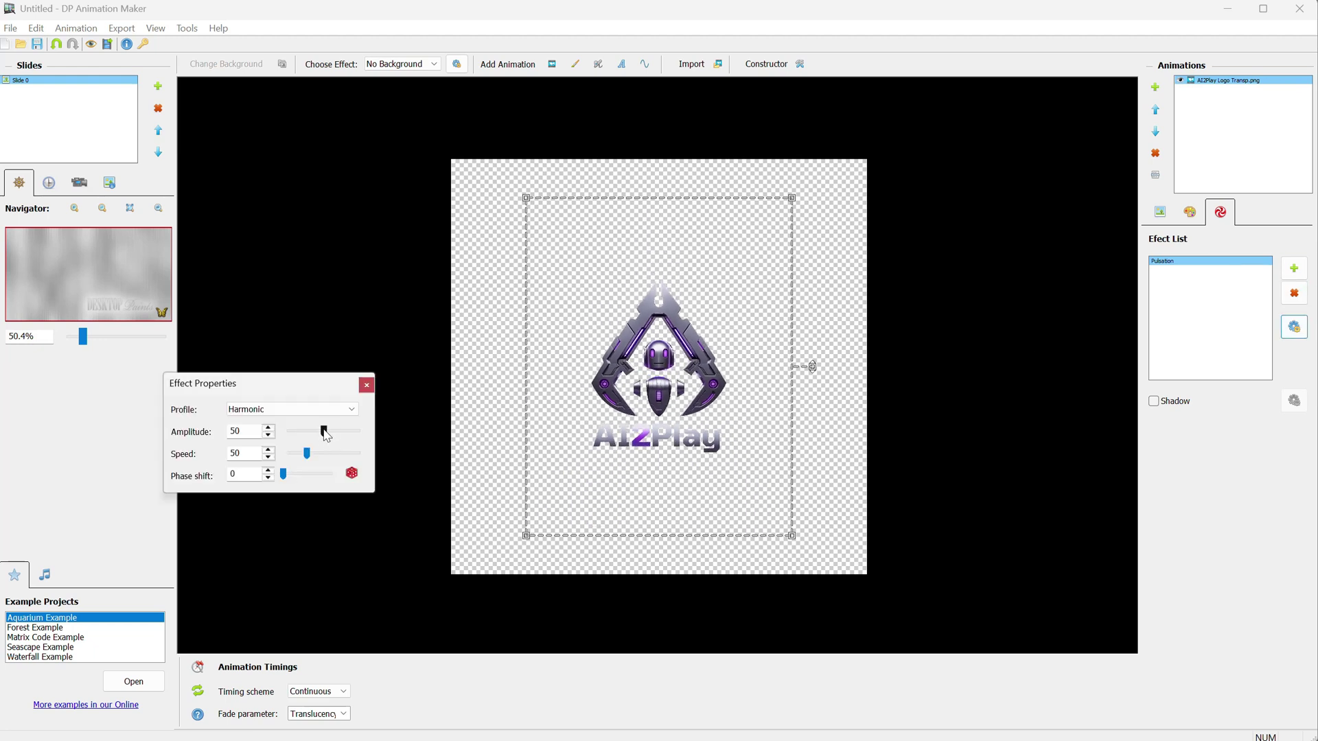
left_click(302, 434)
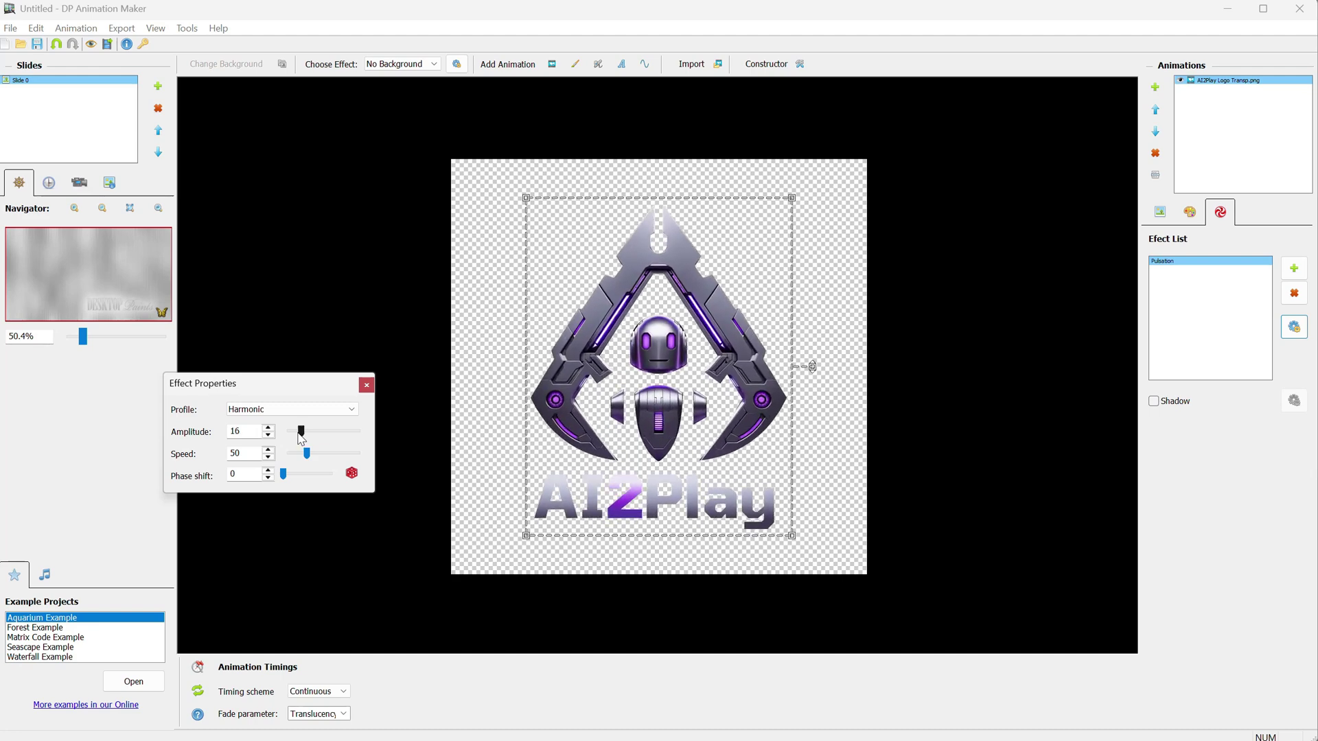
left_click(121, 28)
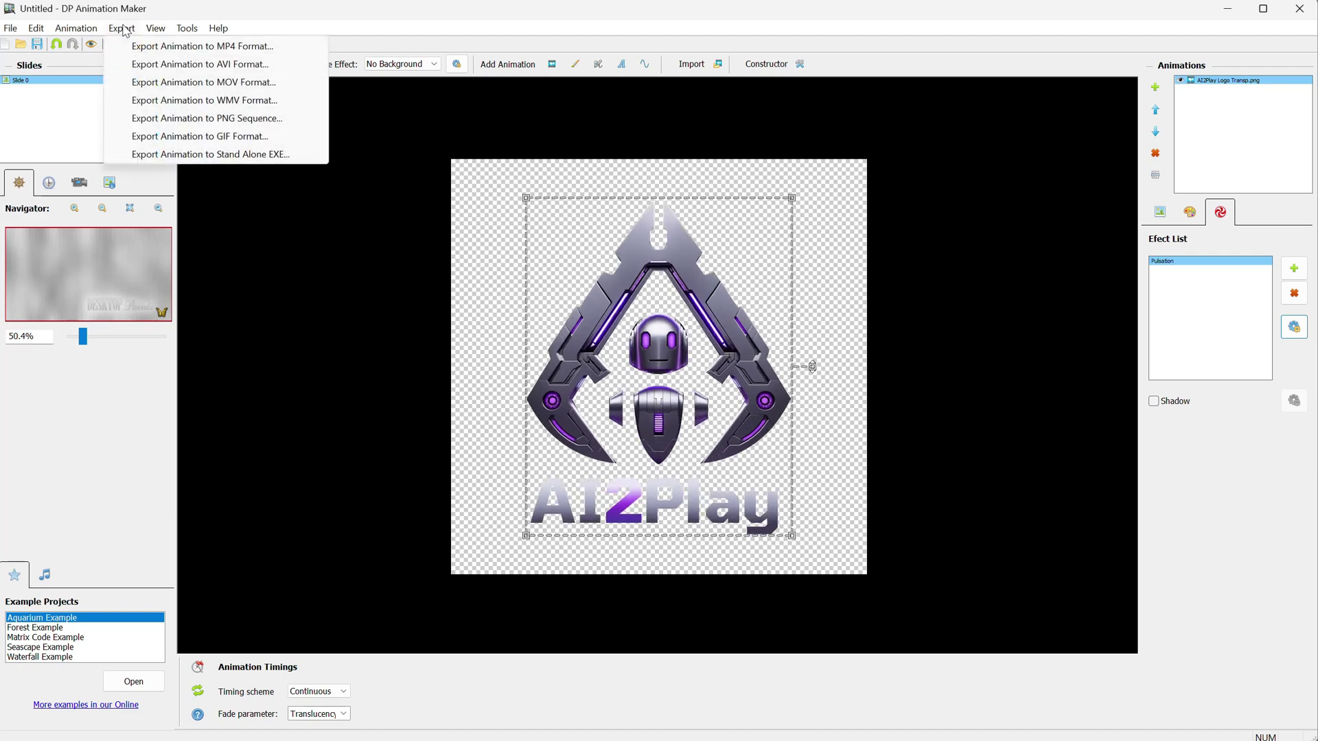
left_click(186, 83)
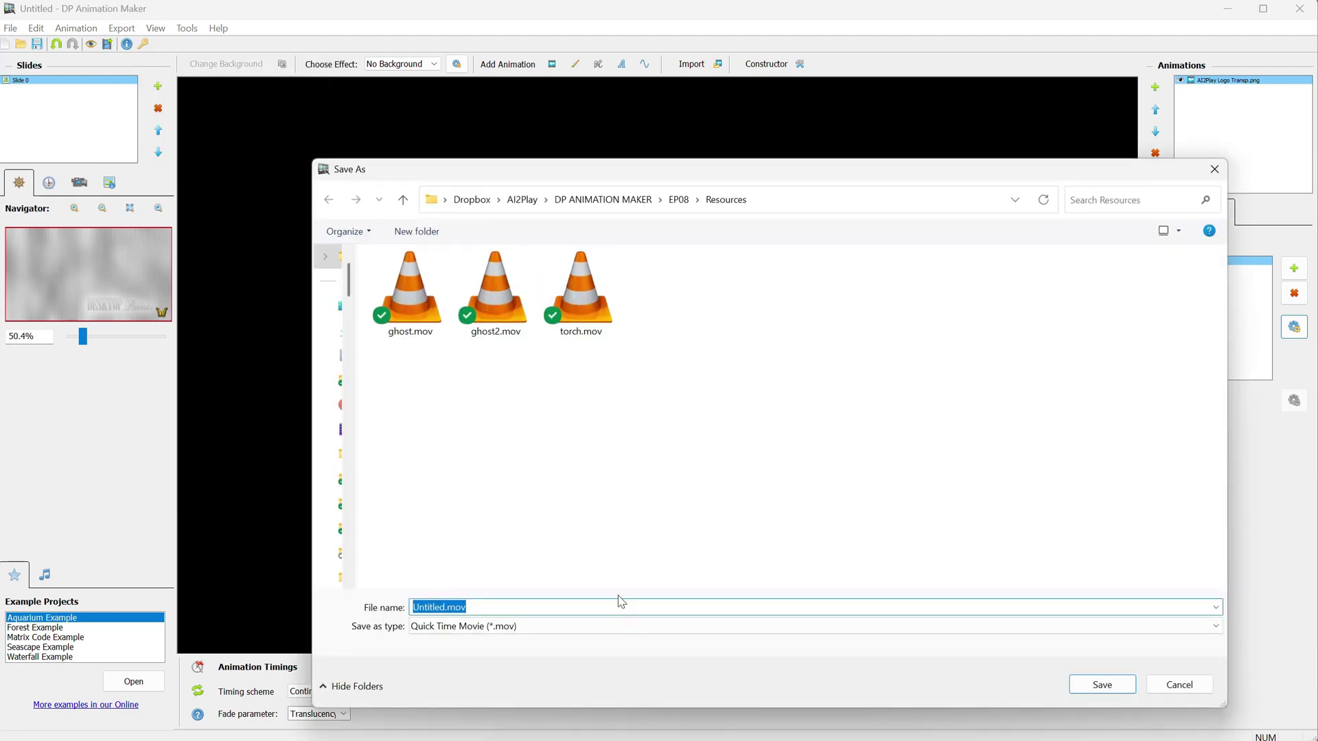
key("Return")
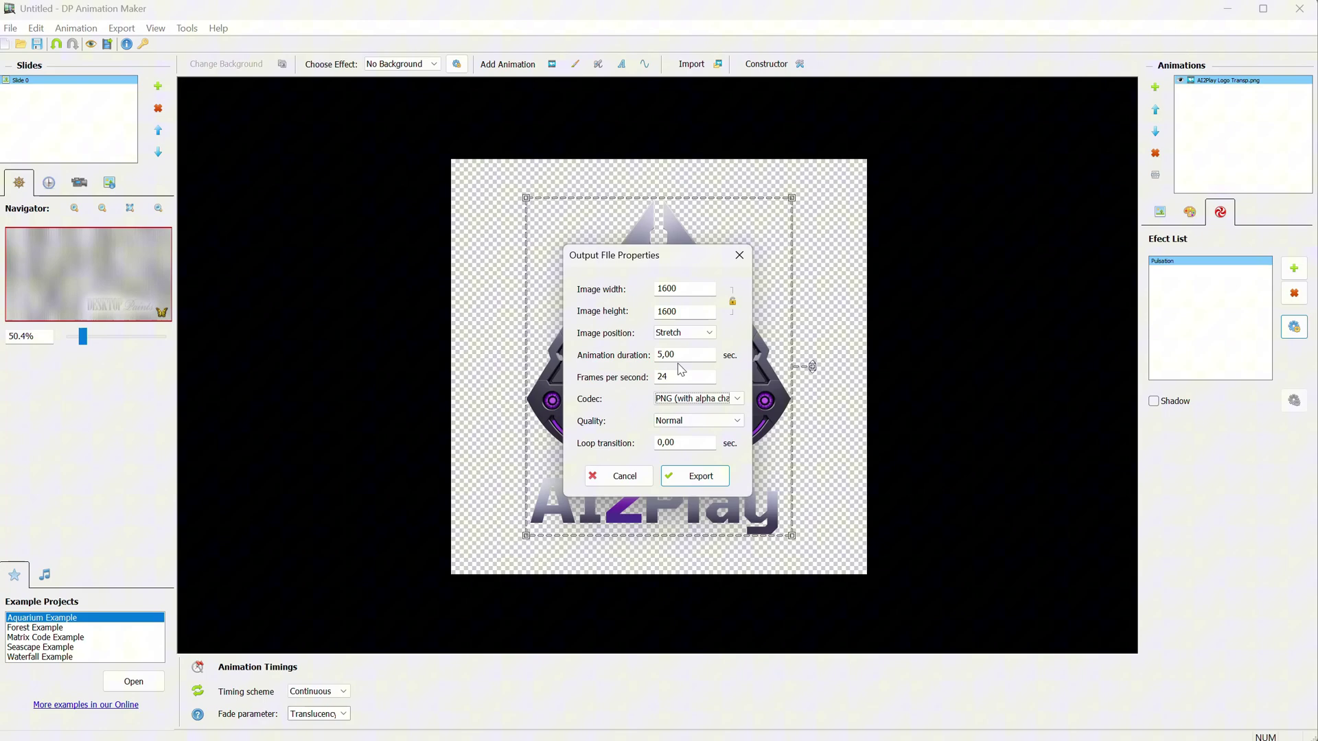
key("Return")
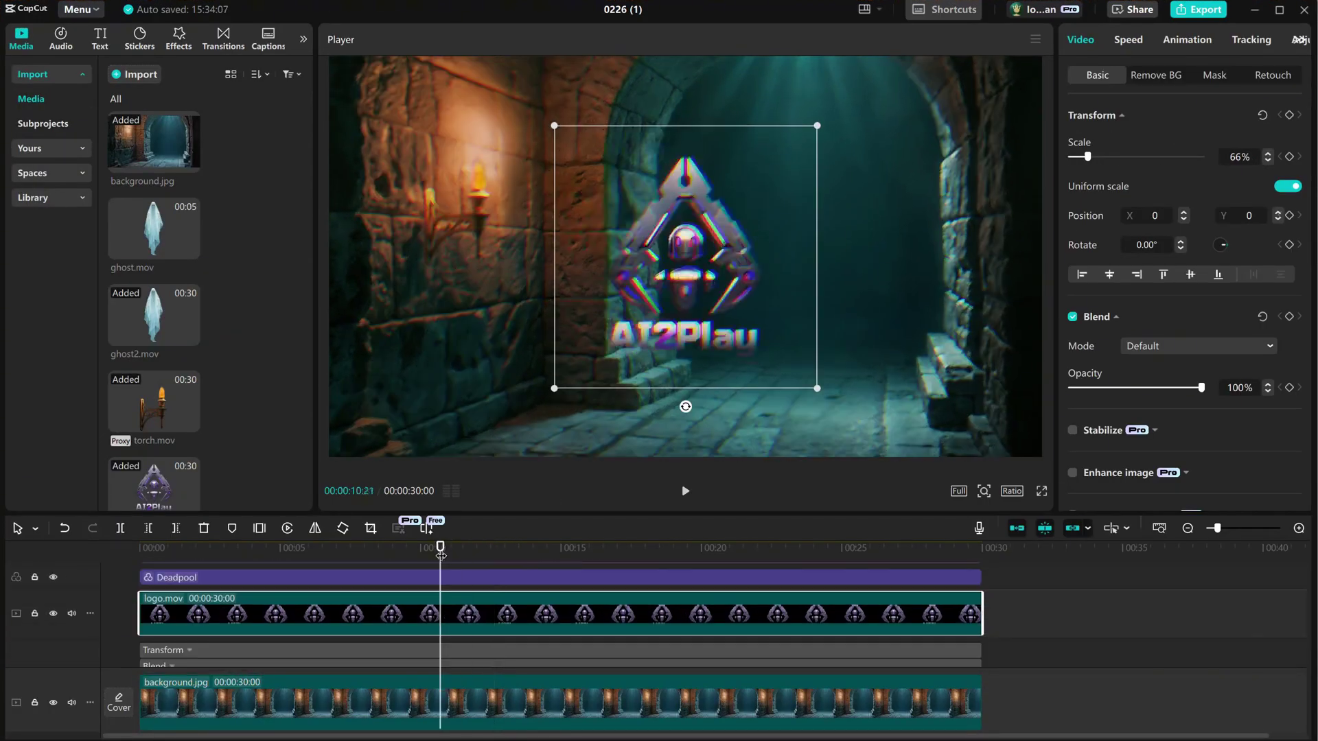
Shift logo.mov to start near 12 seconds and give it a 2.0s Gold Sand intro
left_click_drag(144, 615, 493, 614)
key("space")
key("space")
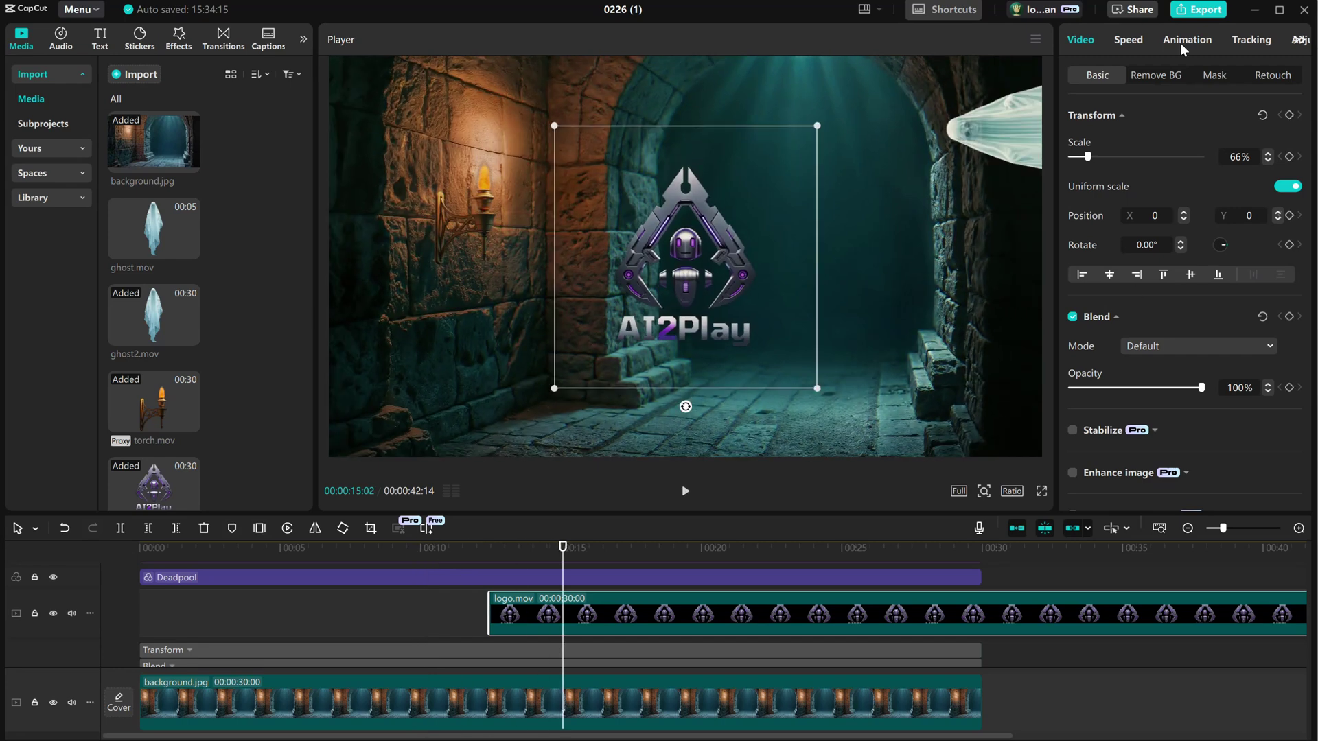
left_click(1184, 41)
left_click(1149, 135)
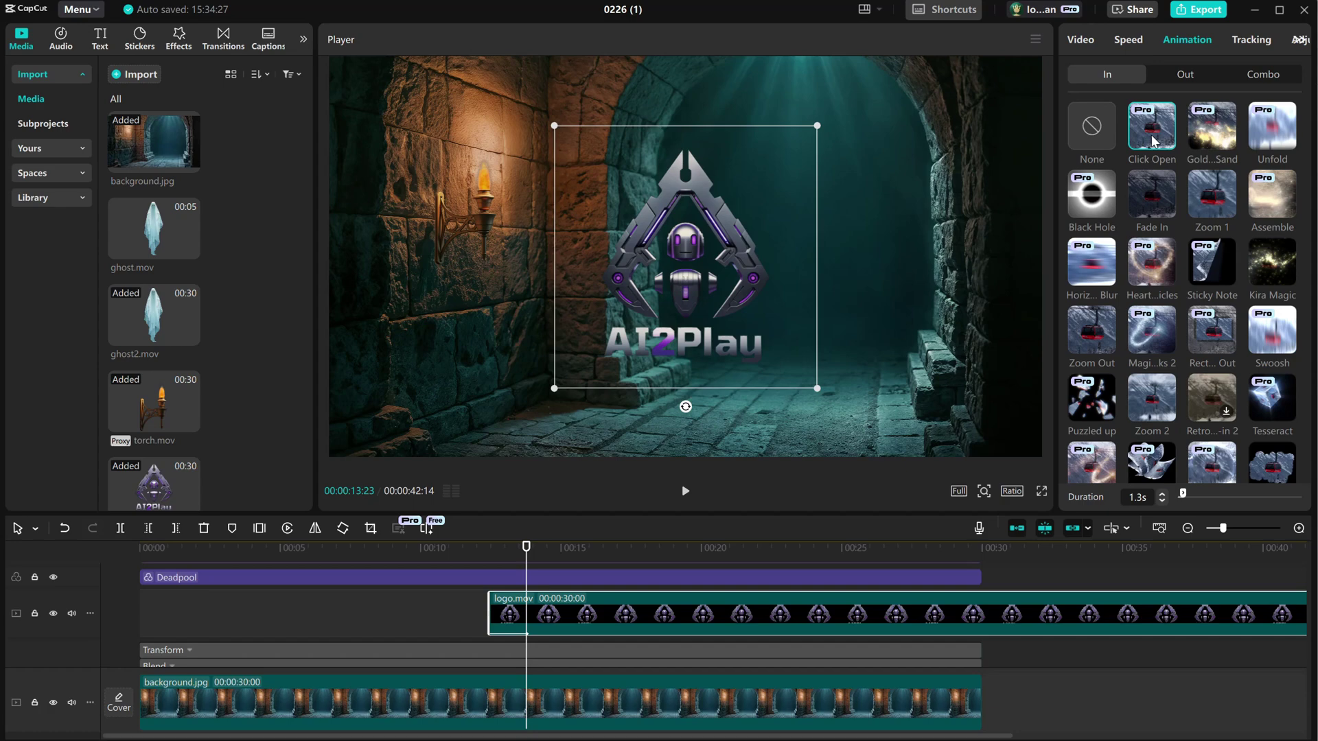
left_click(1213, 142)
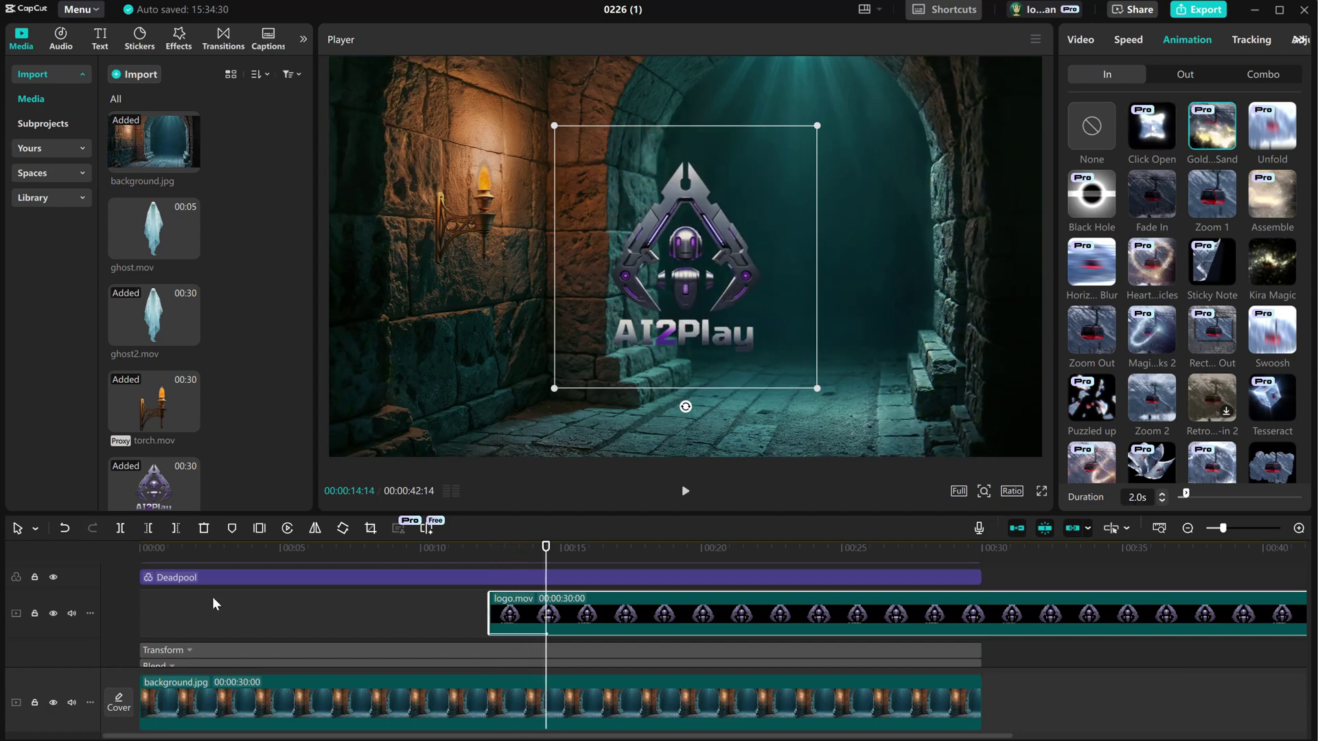
left_click(390, 557)
left_click(446, 620)
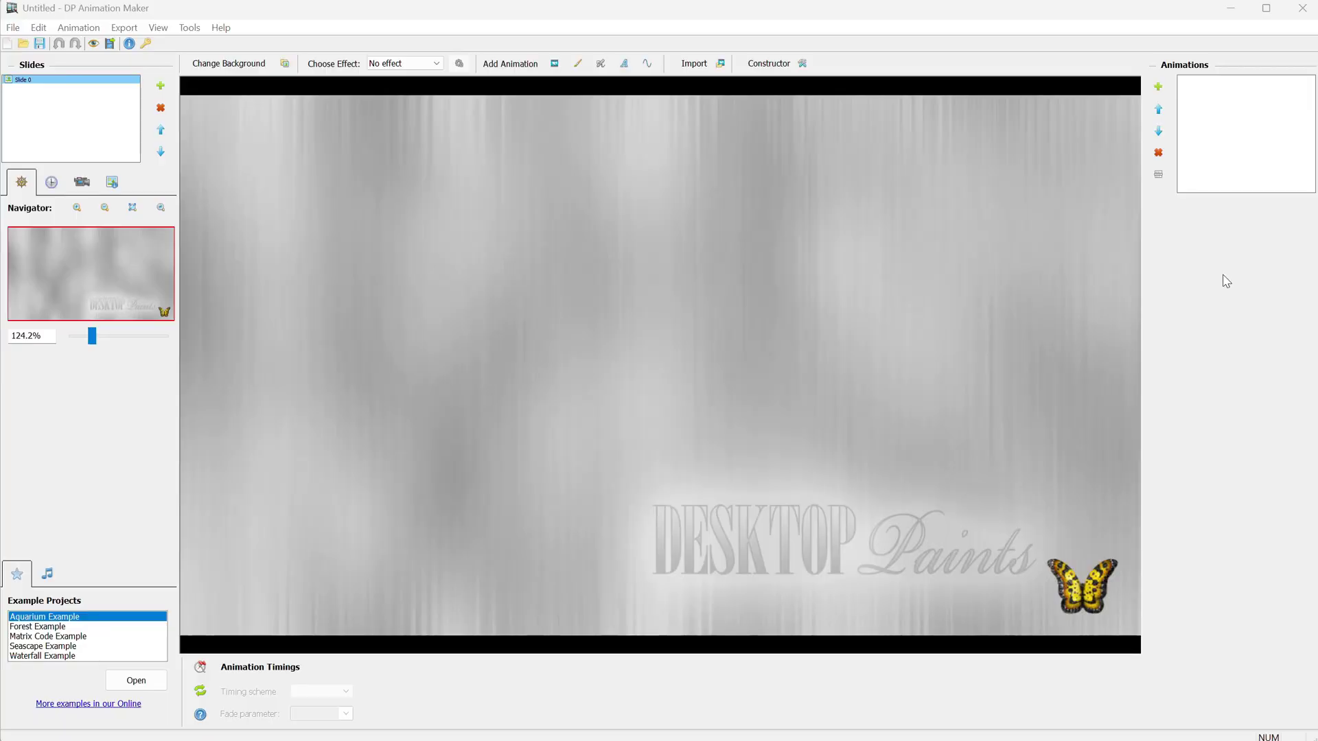
Import fish.png as a Still Object
left_click(703, 71)
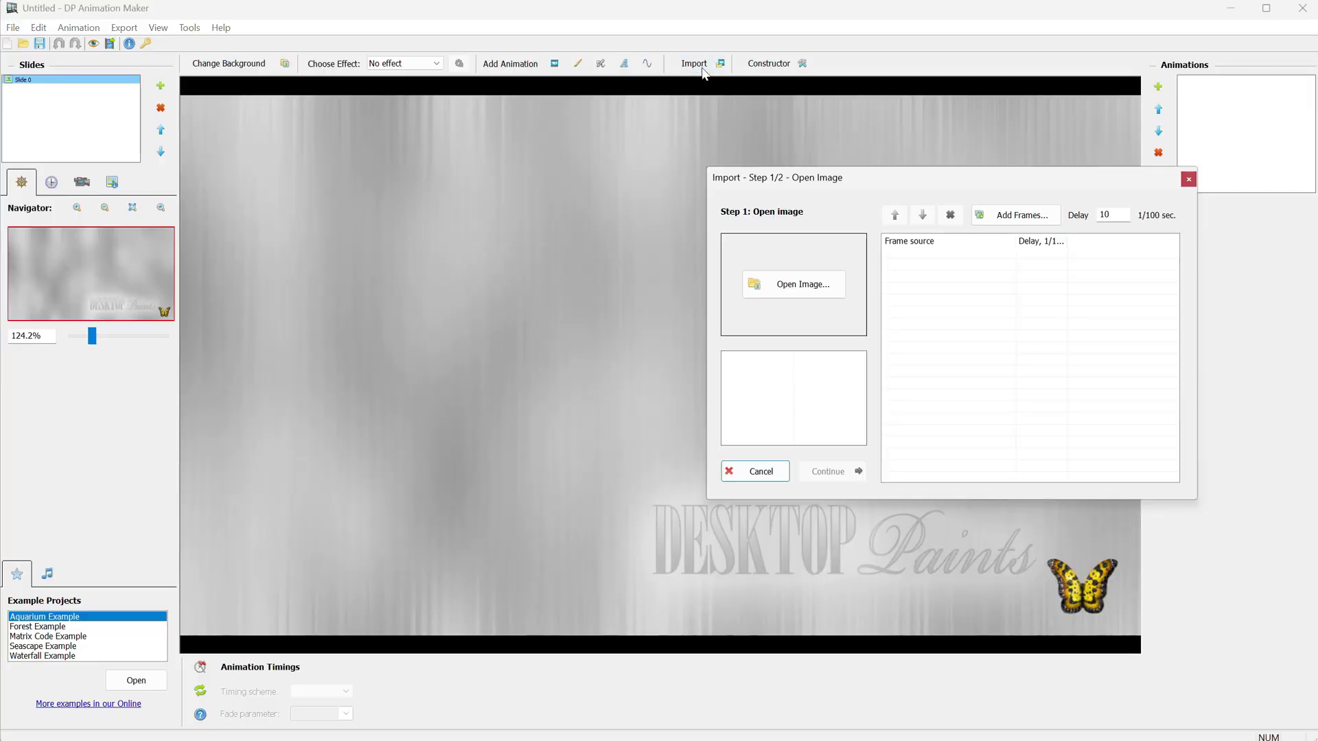
left_click(799, 285)
double_click(568, 284)
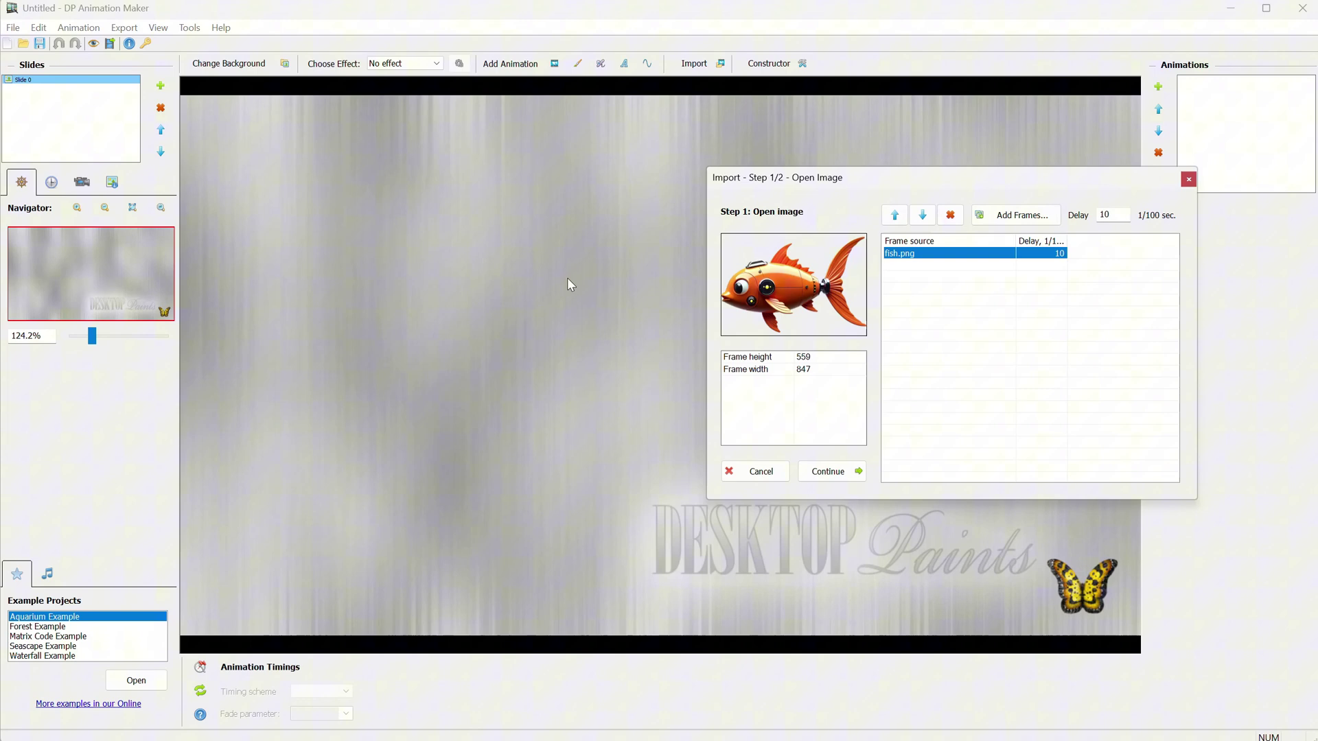
left_click(832, 472)
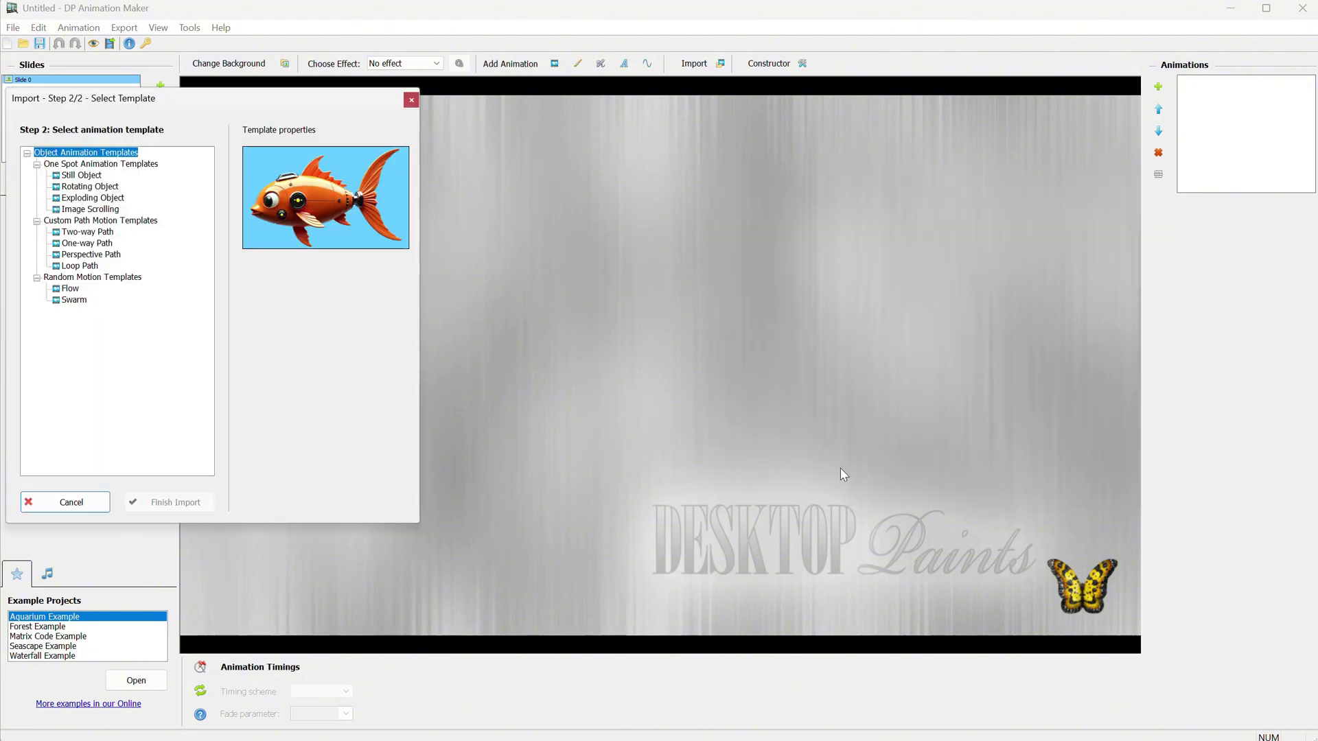
left_click(88, 177)
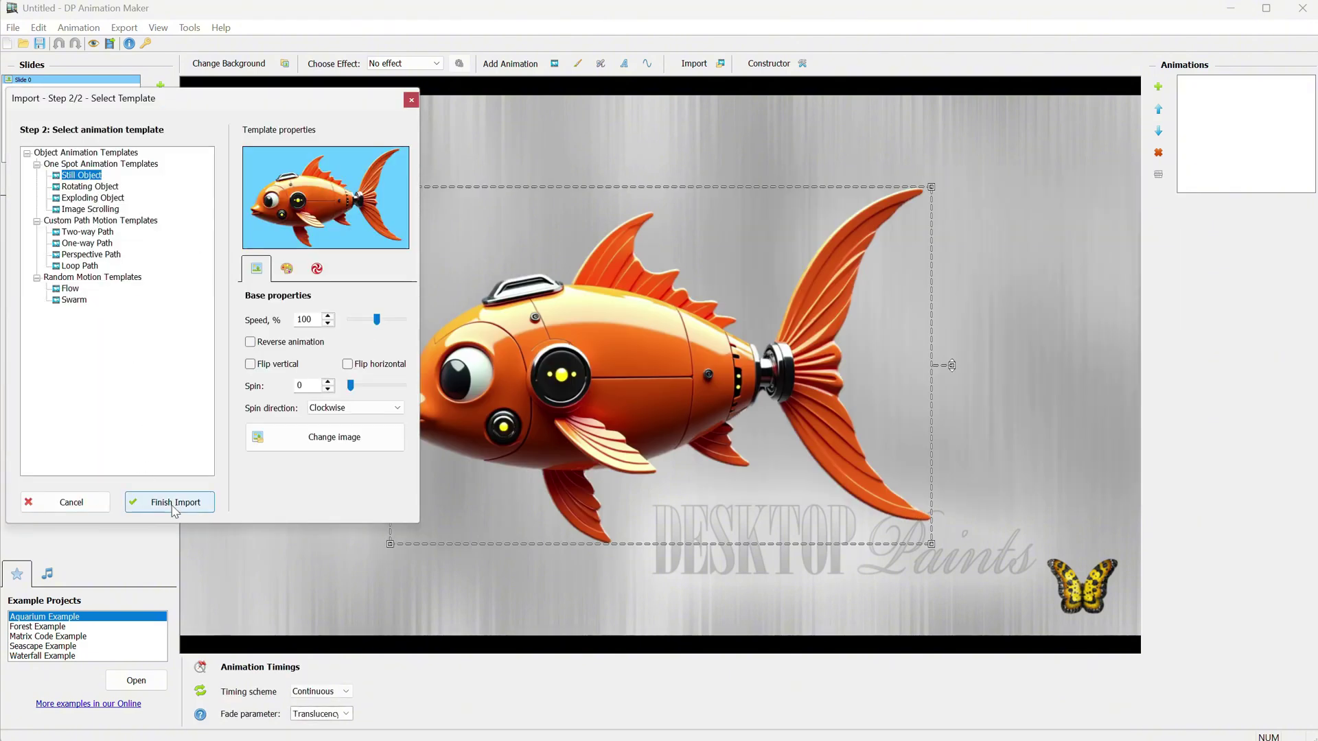
left_click(176, 502)
Make the background transparent and keep the 900×600 canvas size
left_click(405, 62)
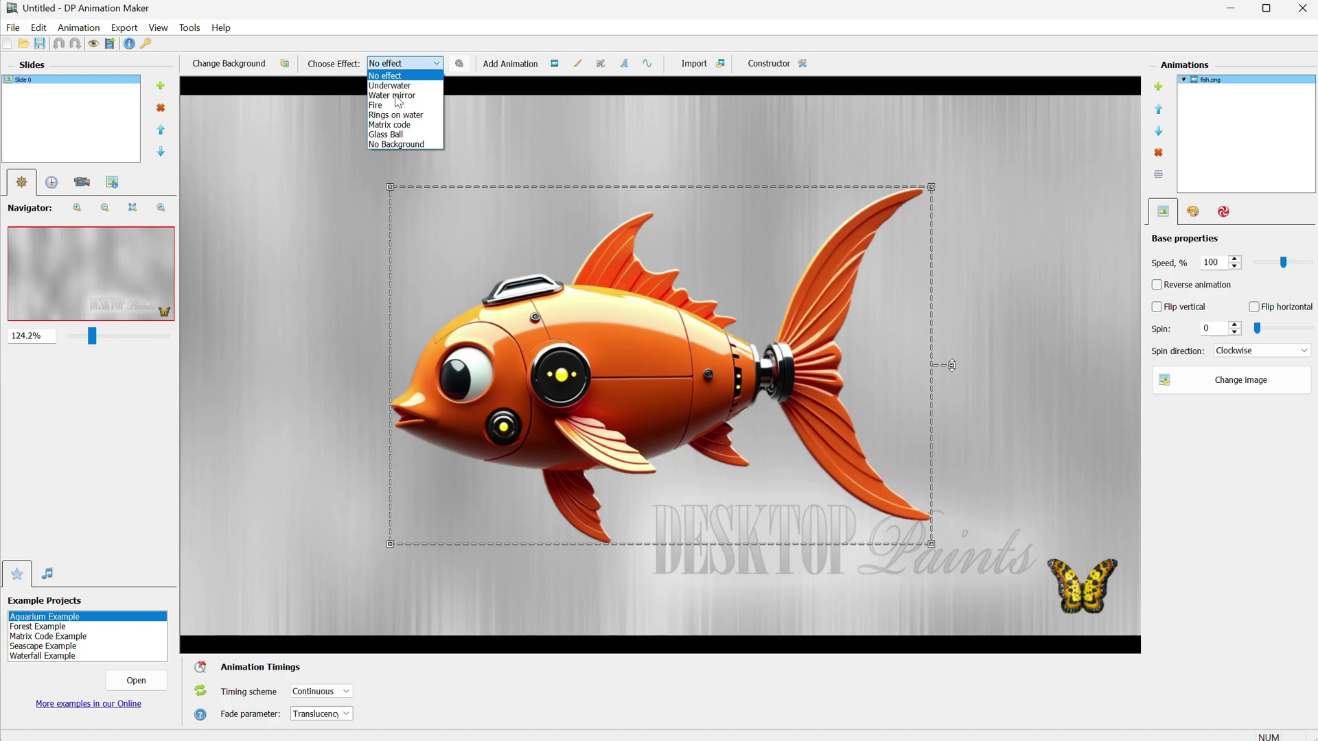
left_click(397, 144)
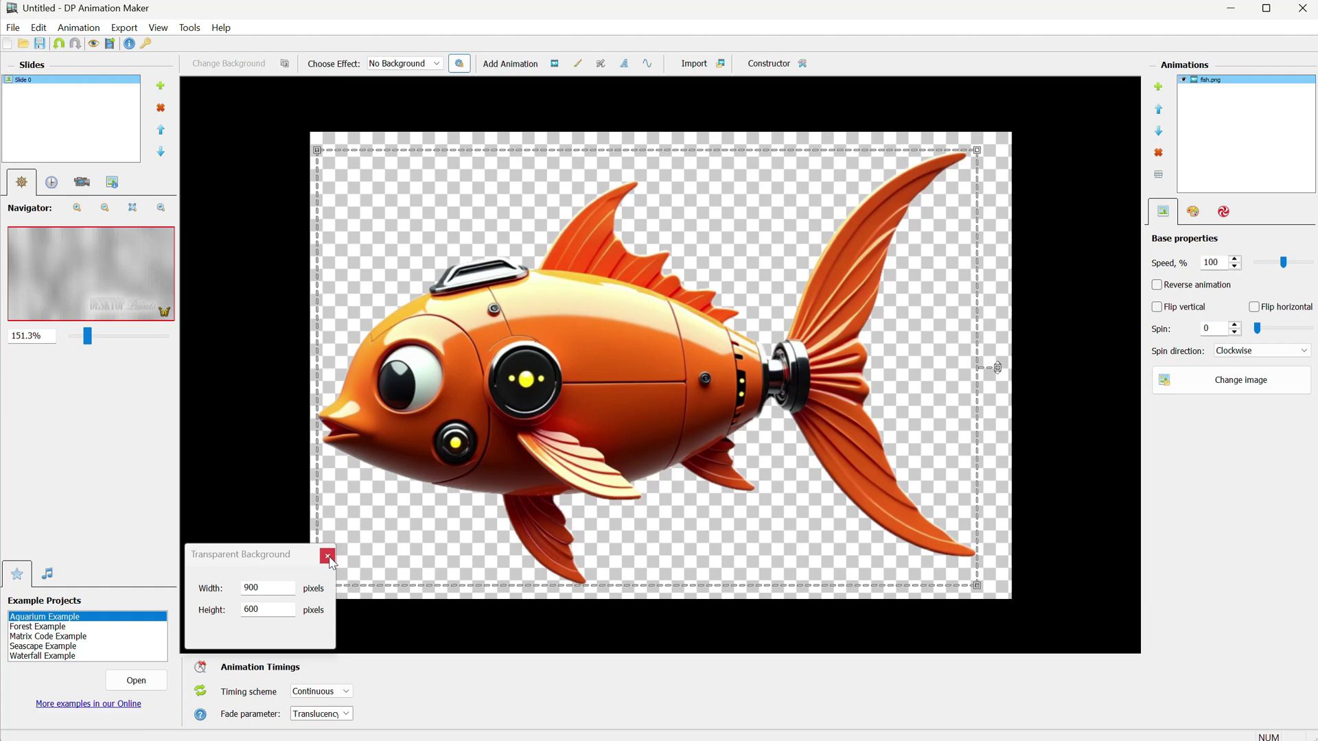
key("Return")
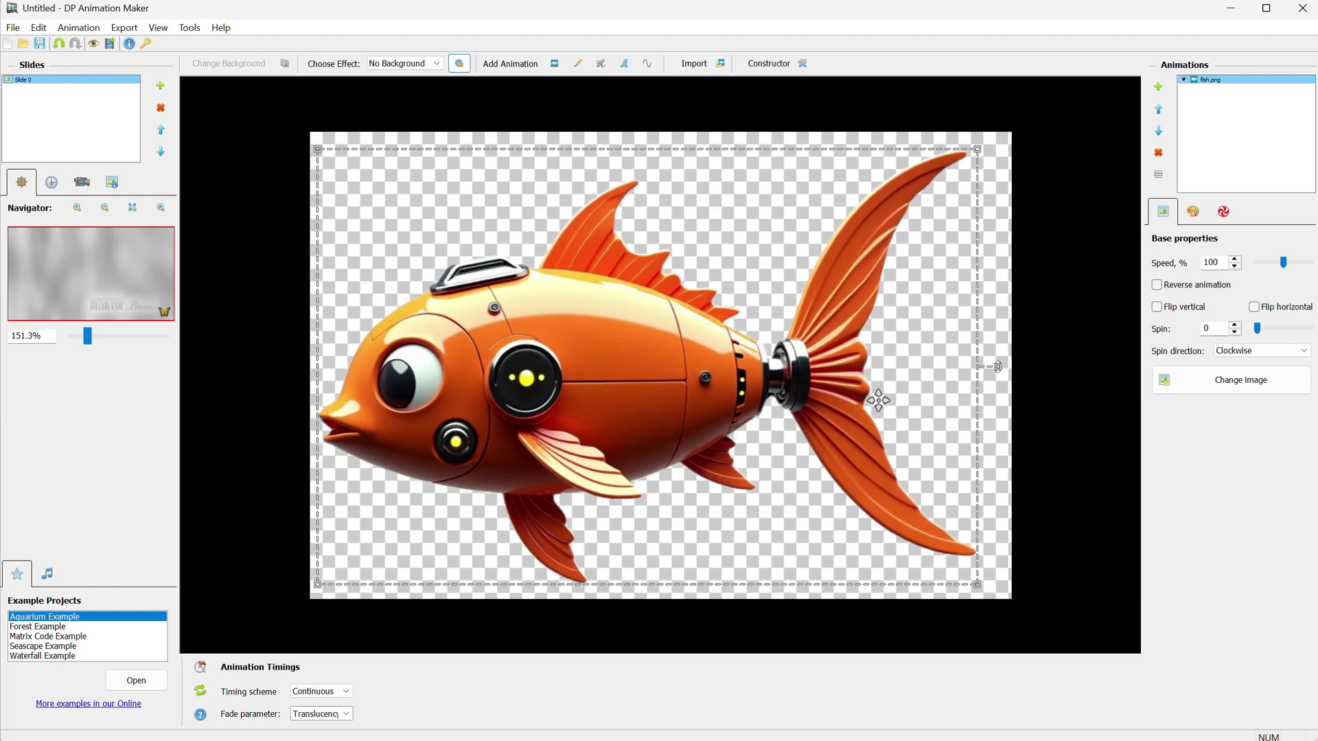
Apply the Turn brush animation to the fish
left_click(577, 65)
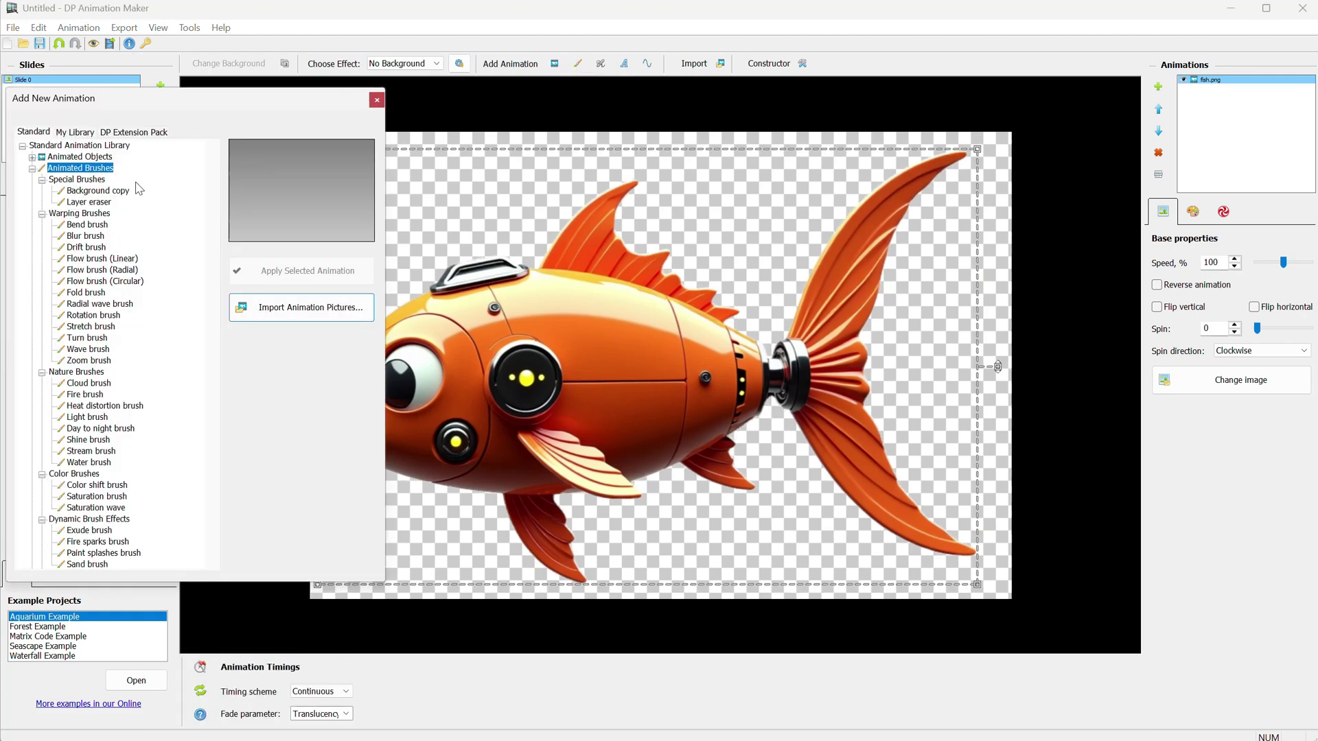
left_click(112, 259)
left_click(115, 306)
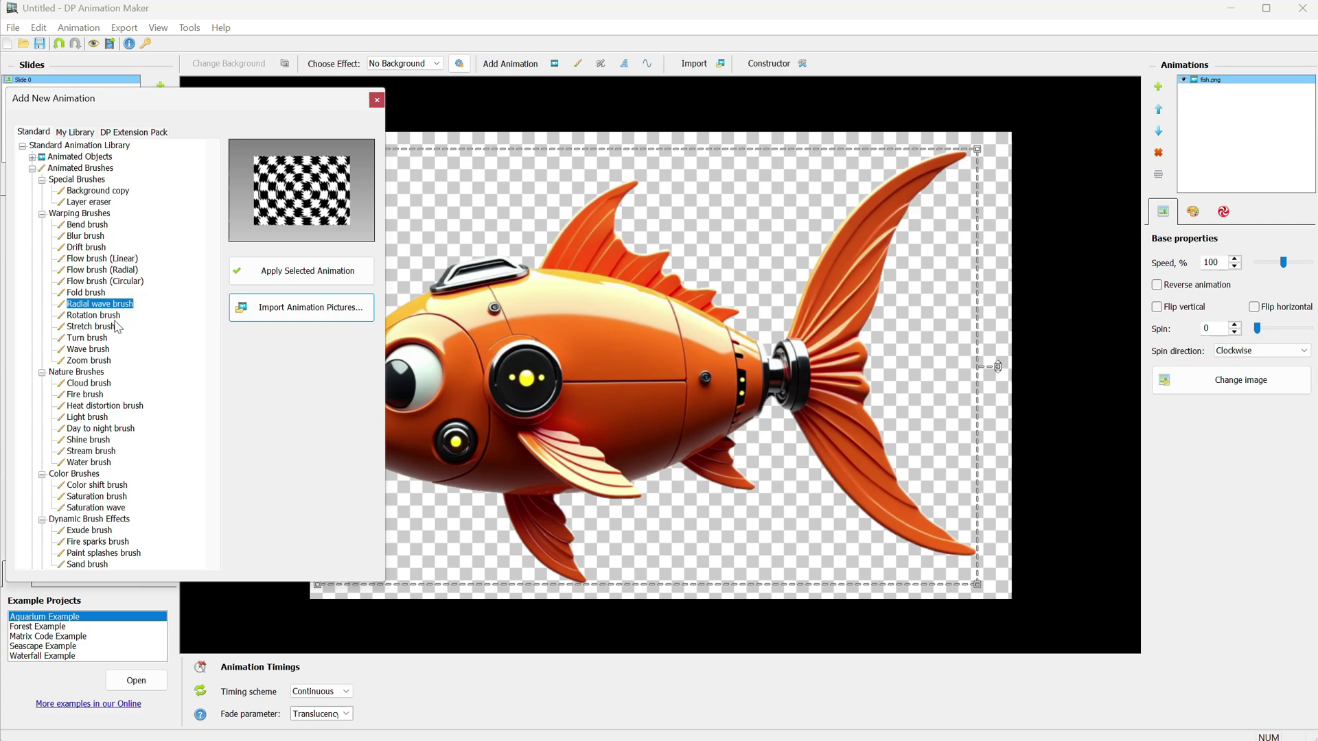
left_click(114, 328)
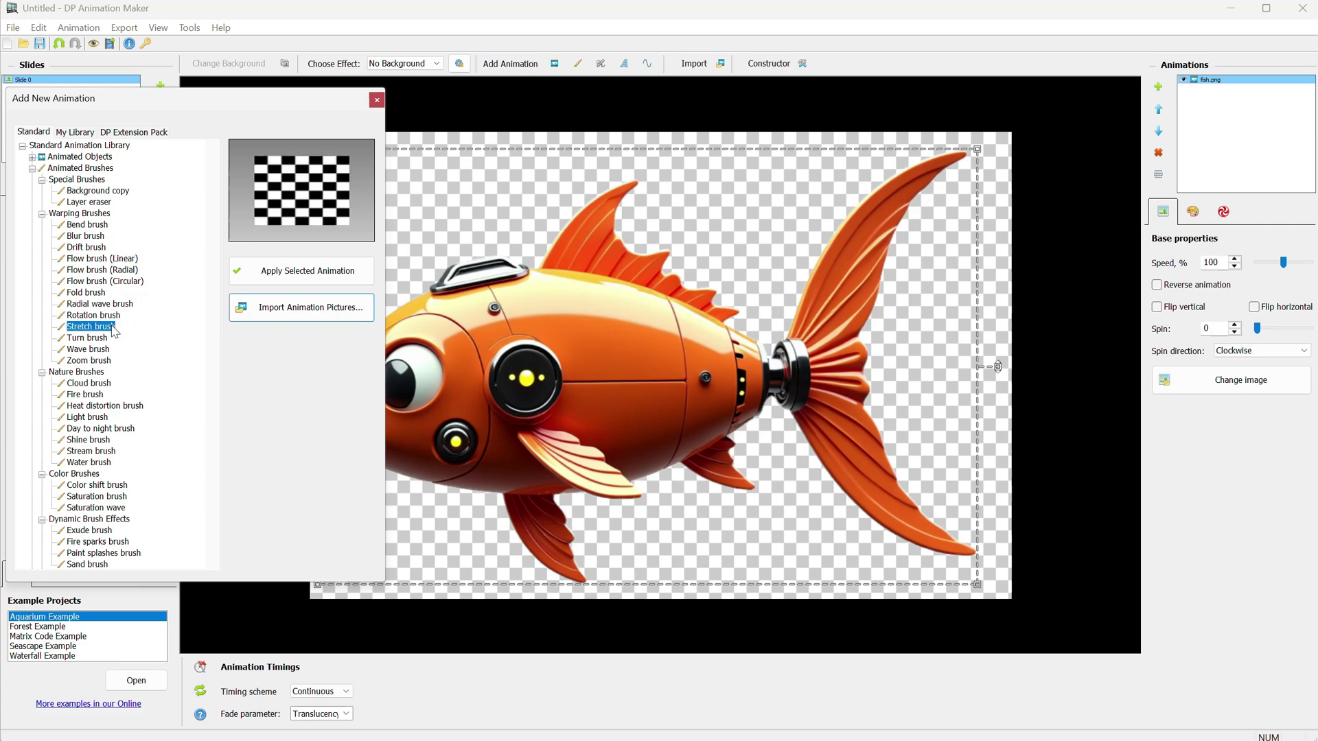
left_click(96, 338)
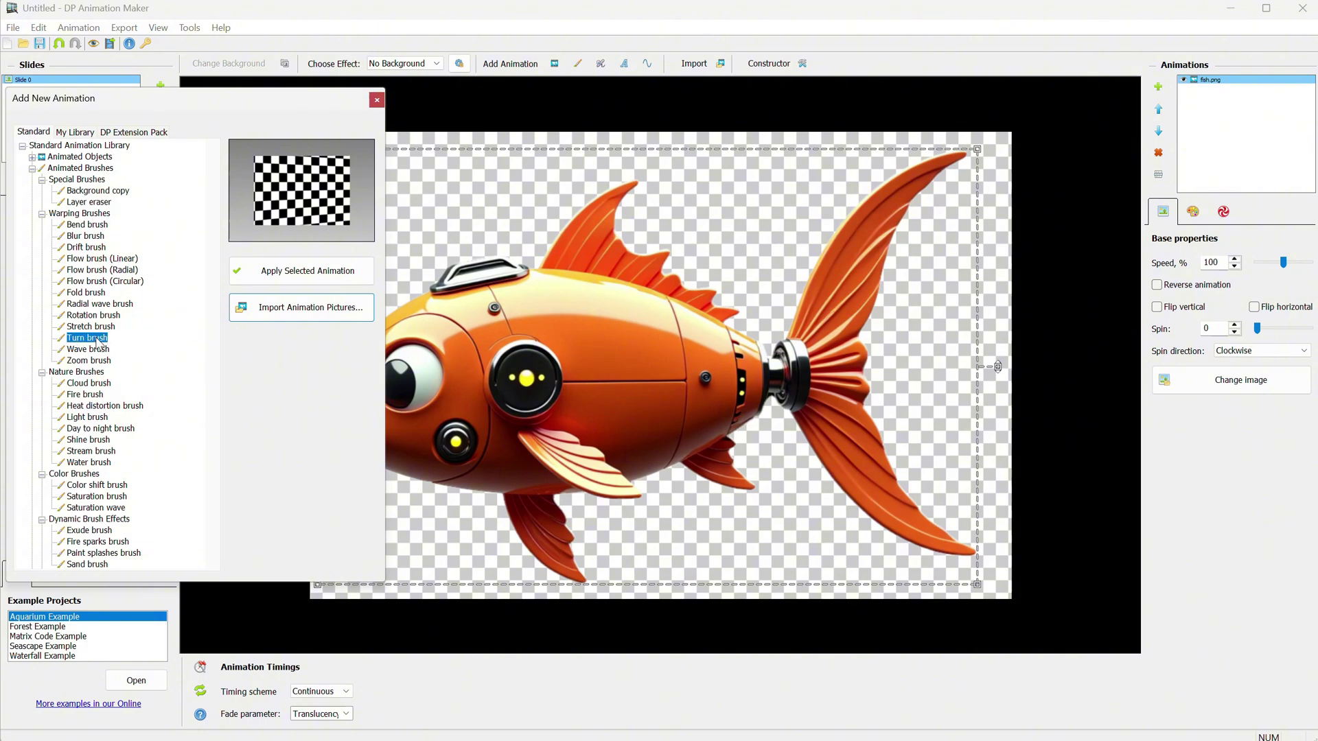
left_click(327, 269)
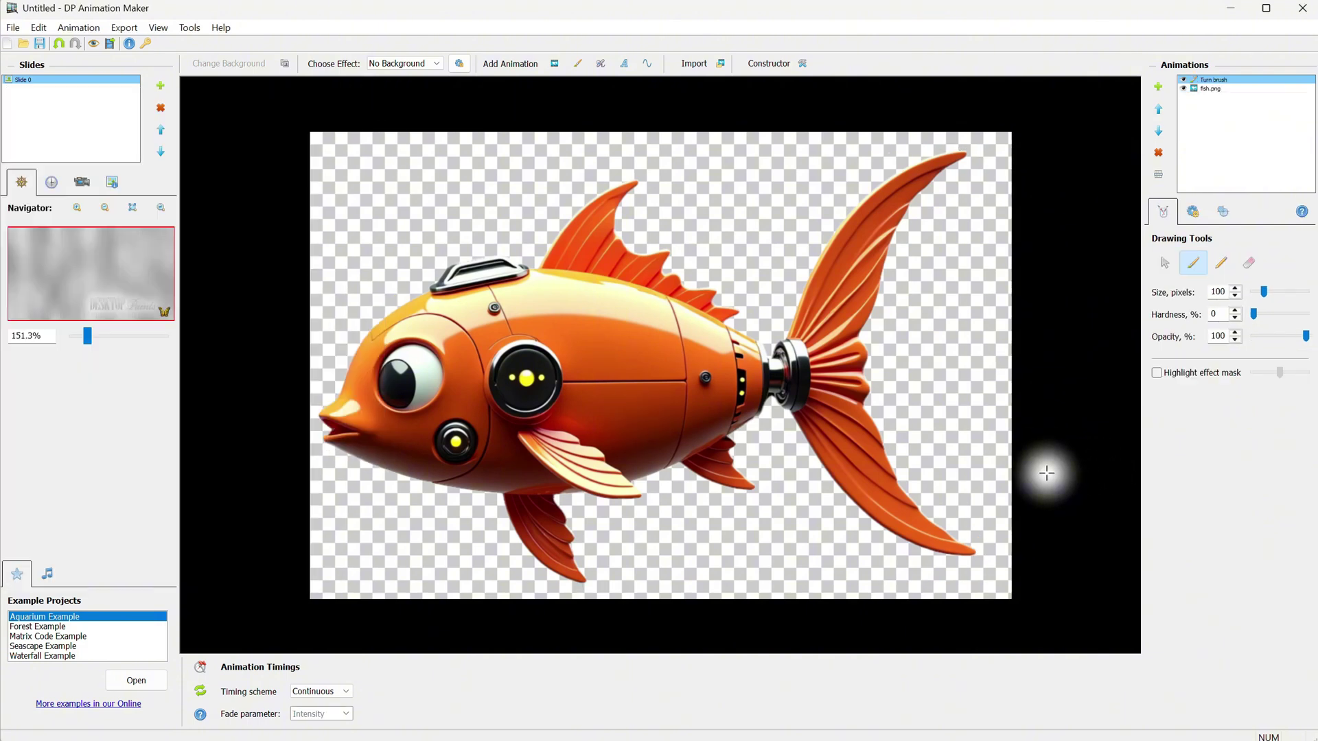
Move the turn axis pivot to the fish's tail joint
left_click(1223, 213)
left_click_drag(675, 365, 789, 368)
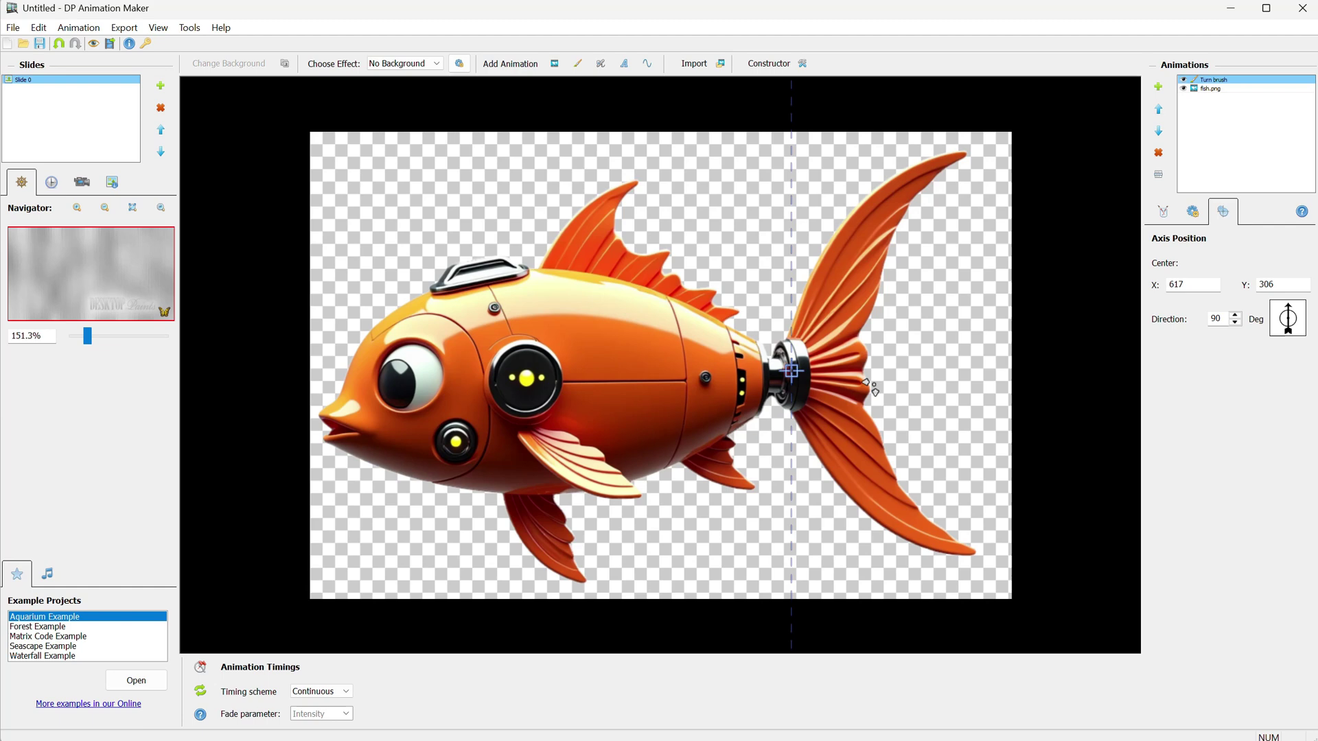
left_click(1161, 215)
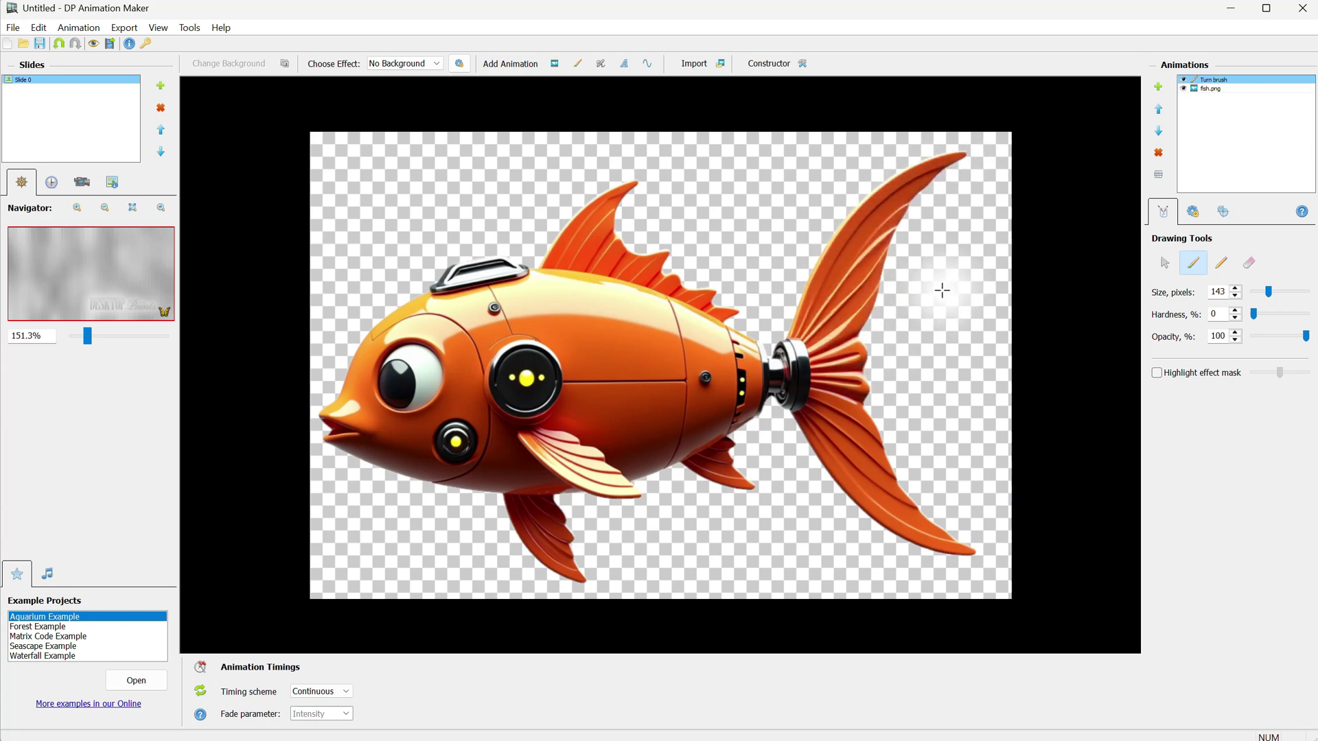
Make the turn effect apply to the whole scene and paint it over the lower fin
left_click(1193, 213)
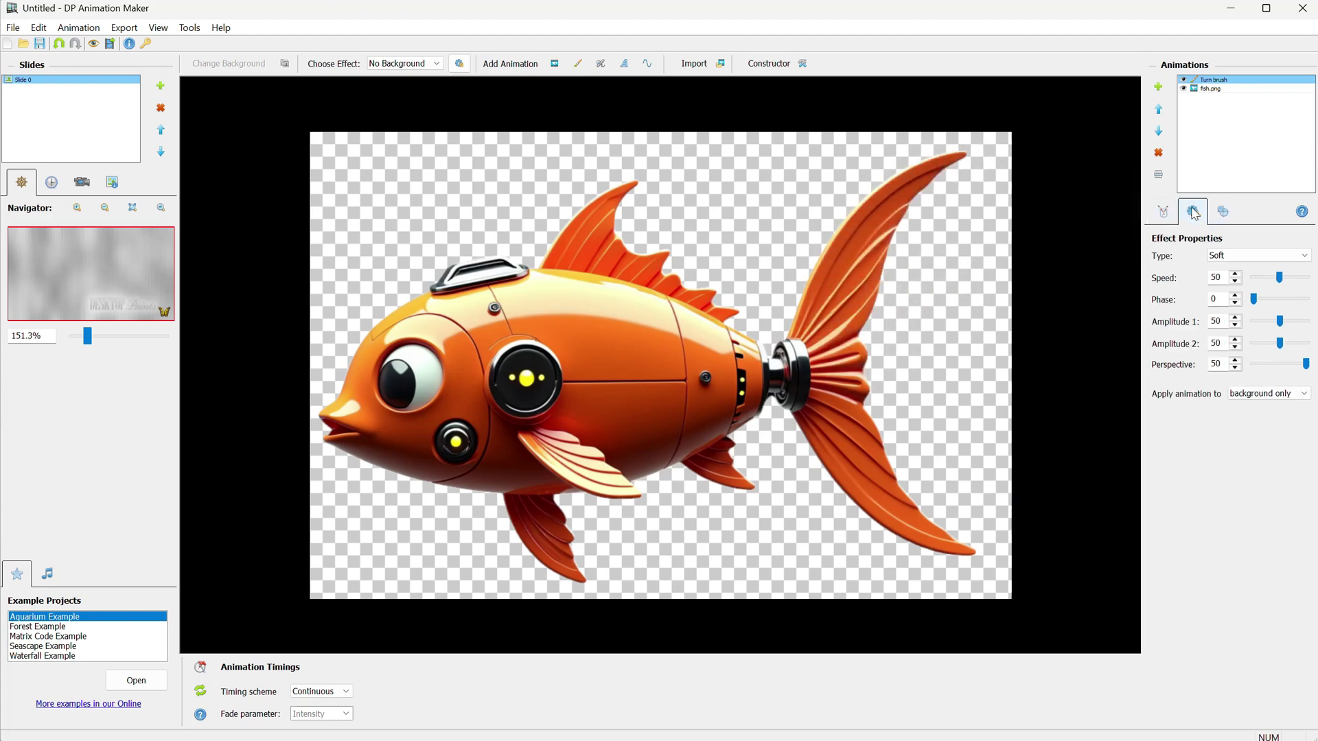
left_click(1265, 393)
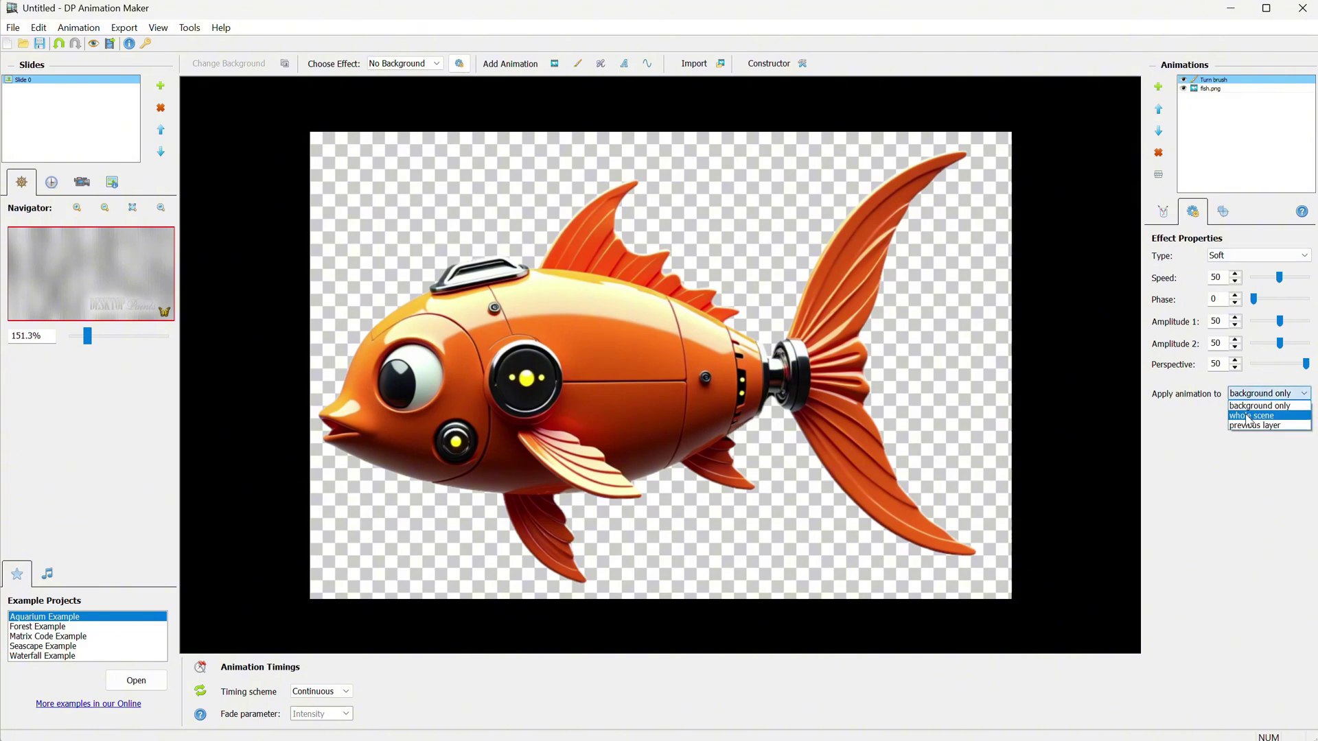
left_click(1249, 416)
left_click(1162, 212)
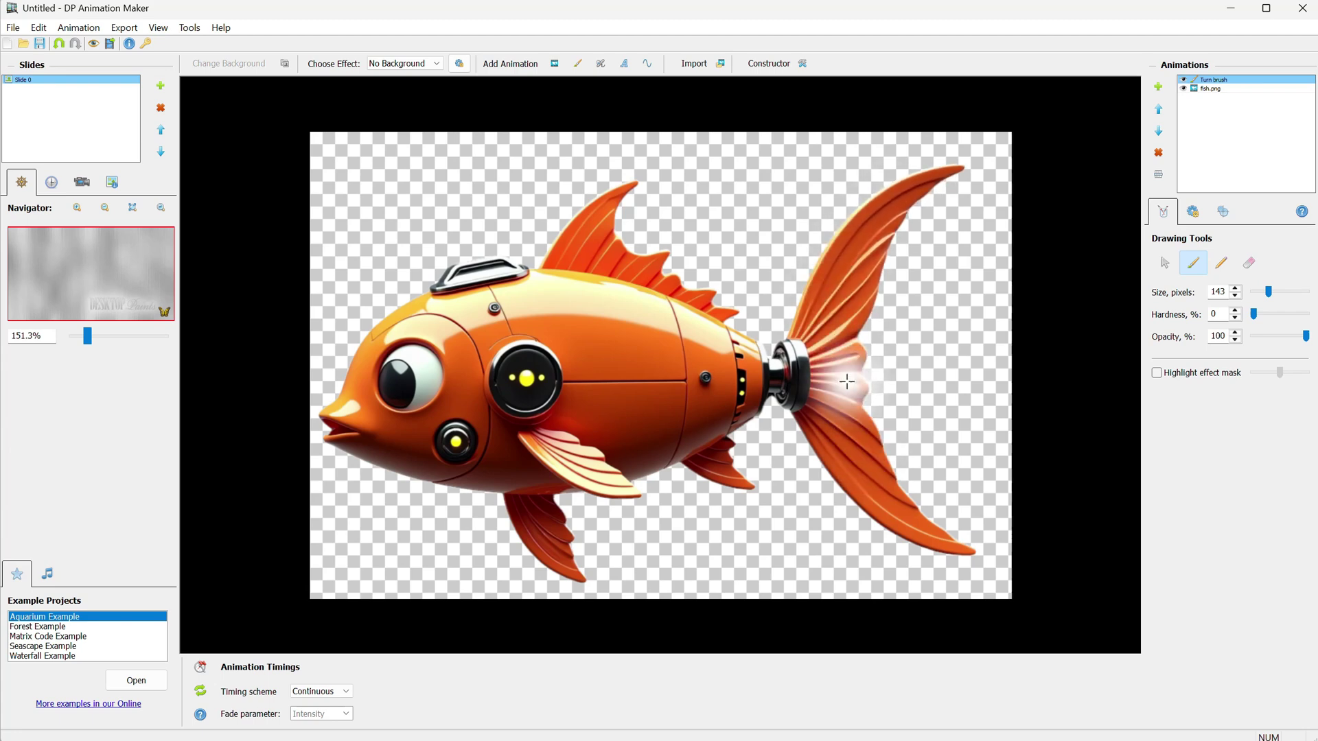
mouse_move(846, 381)
left_mouse_down()
mouse_move(929, 547)
mouse_move(949, 547)
mouse_move(897, 486)
mouse_move(844, 288)
left_mouse_up()
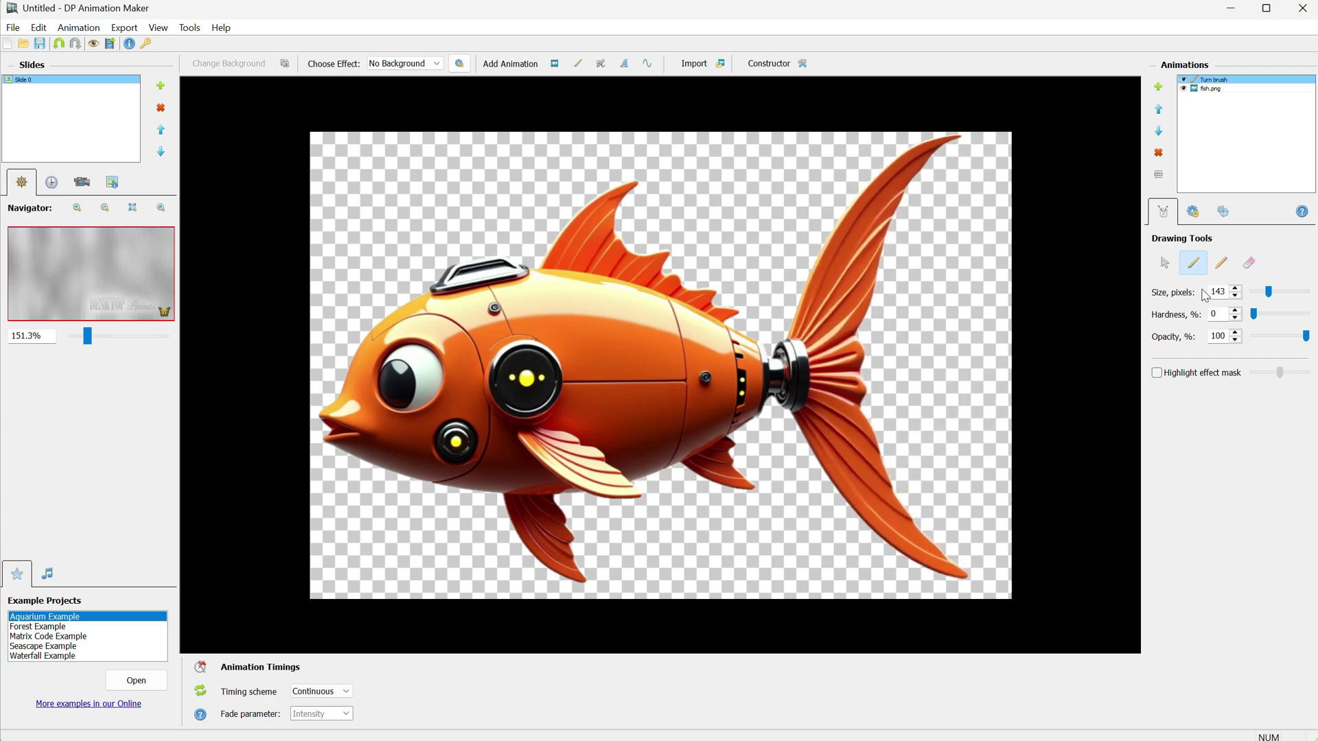
Rotate the turn axis to vertical, direction 90°
left_click(1193, 213)
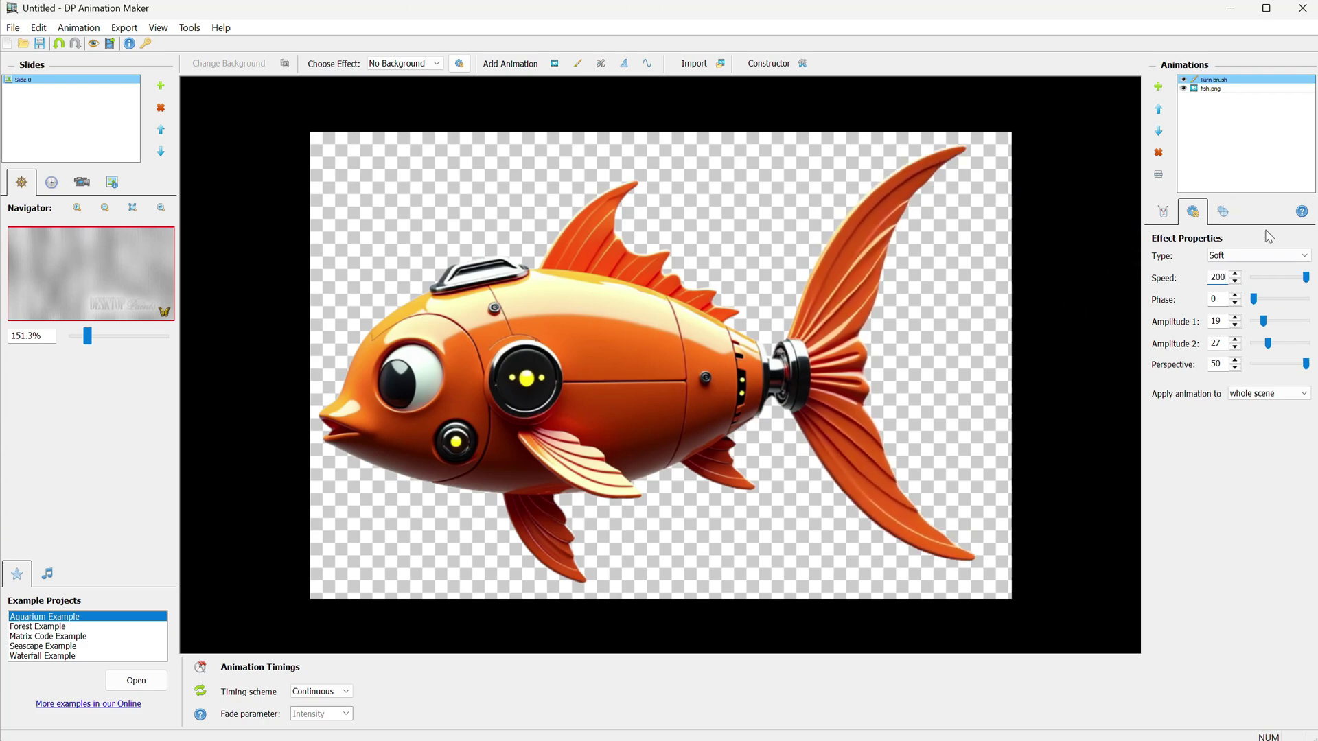
left_click(1222, 211)
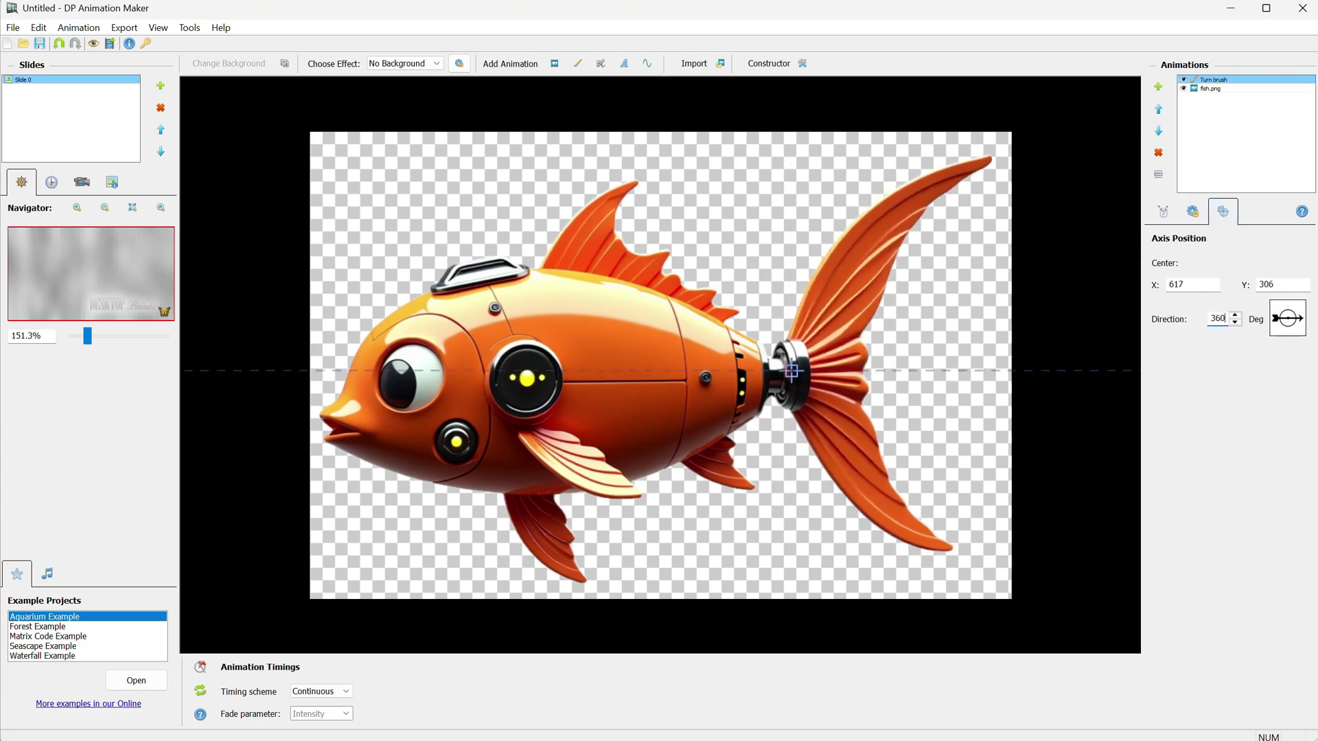
left_click(1163, 212)
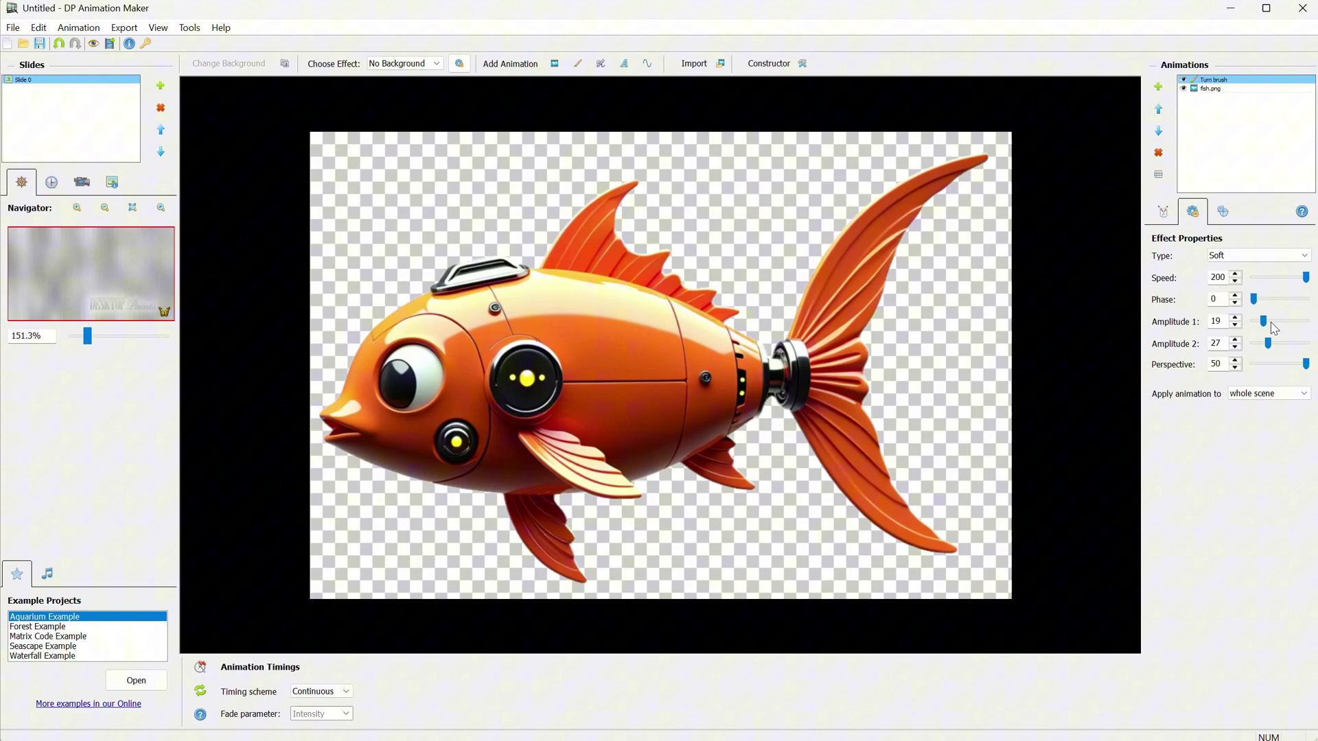
left_click(1222, 211)
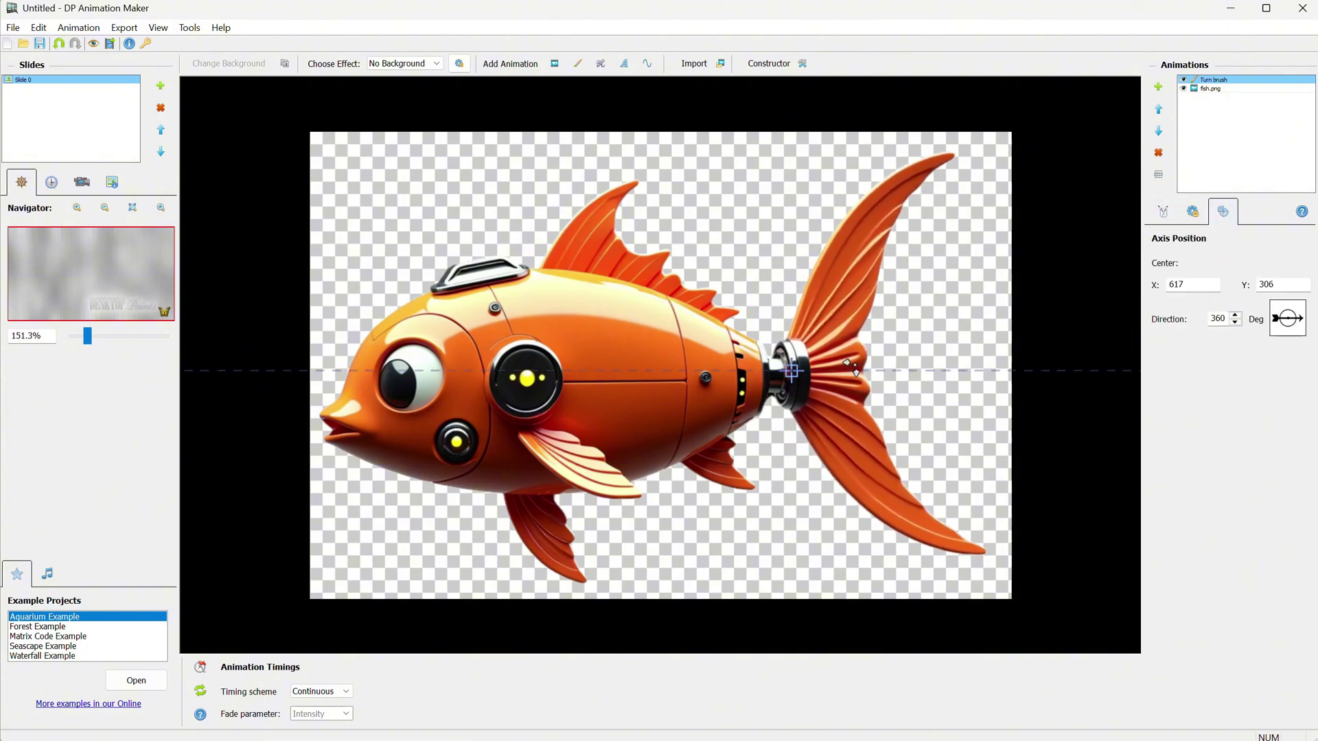
left_click_drag(851, 367, 774, 295)
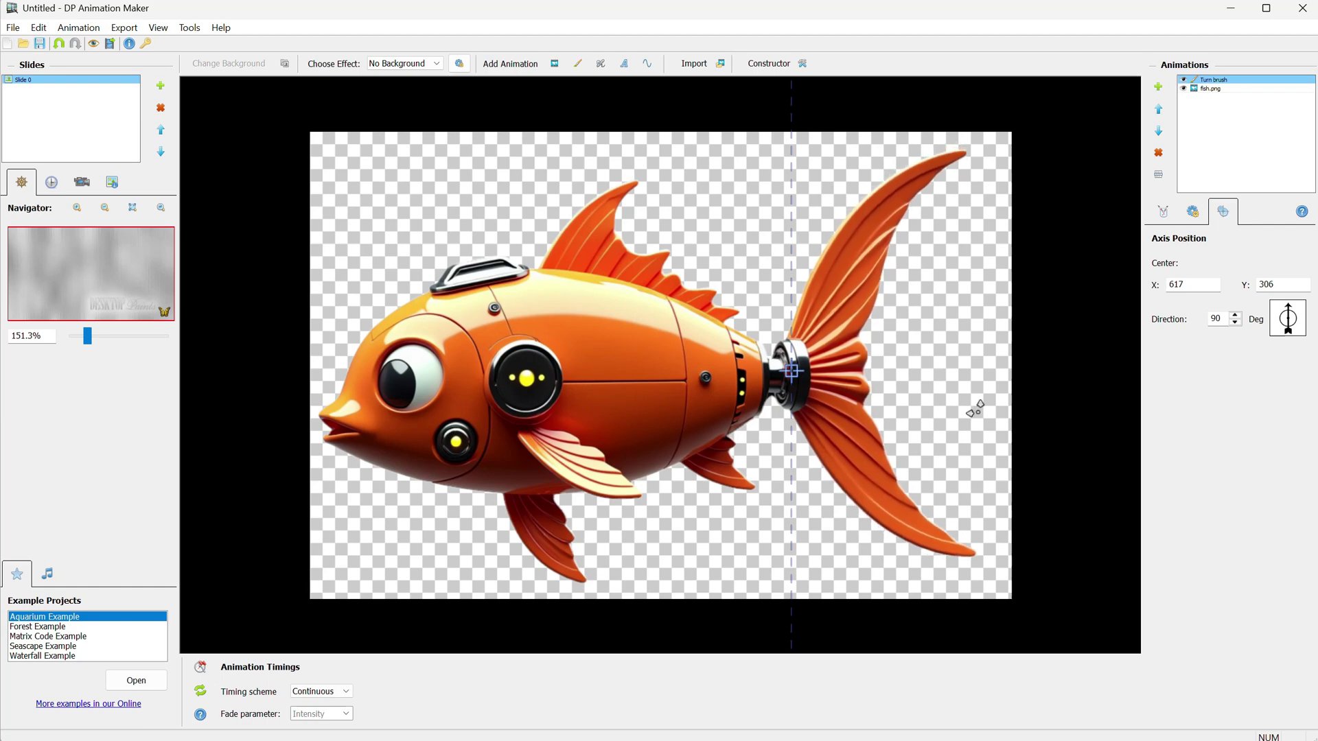
left_click(124, 29)
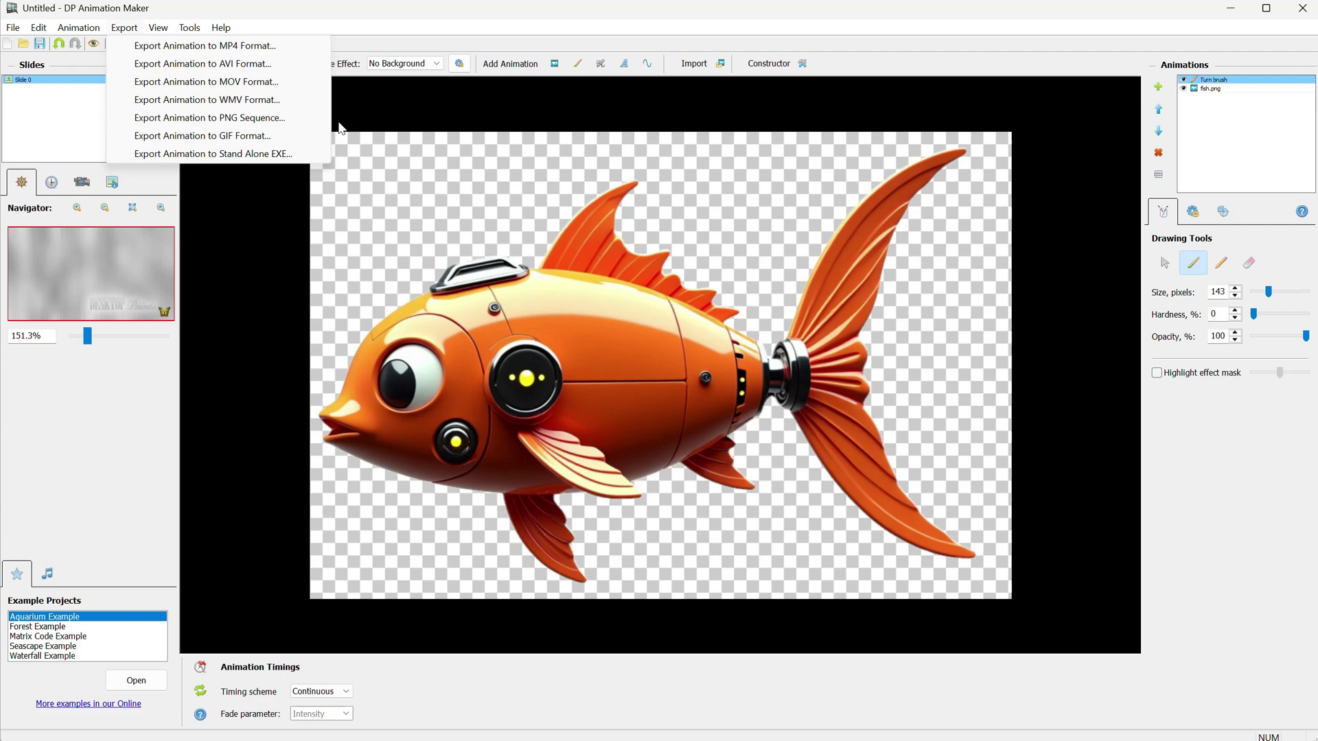
Export the fish animation as a PNG sequence with 30 samples
left_click(229, 118)
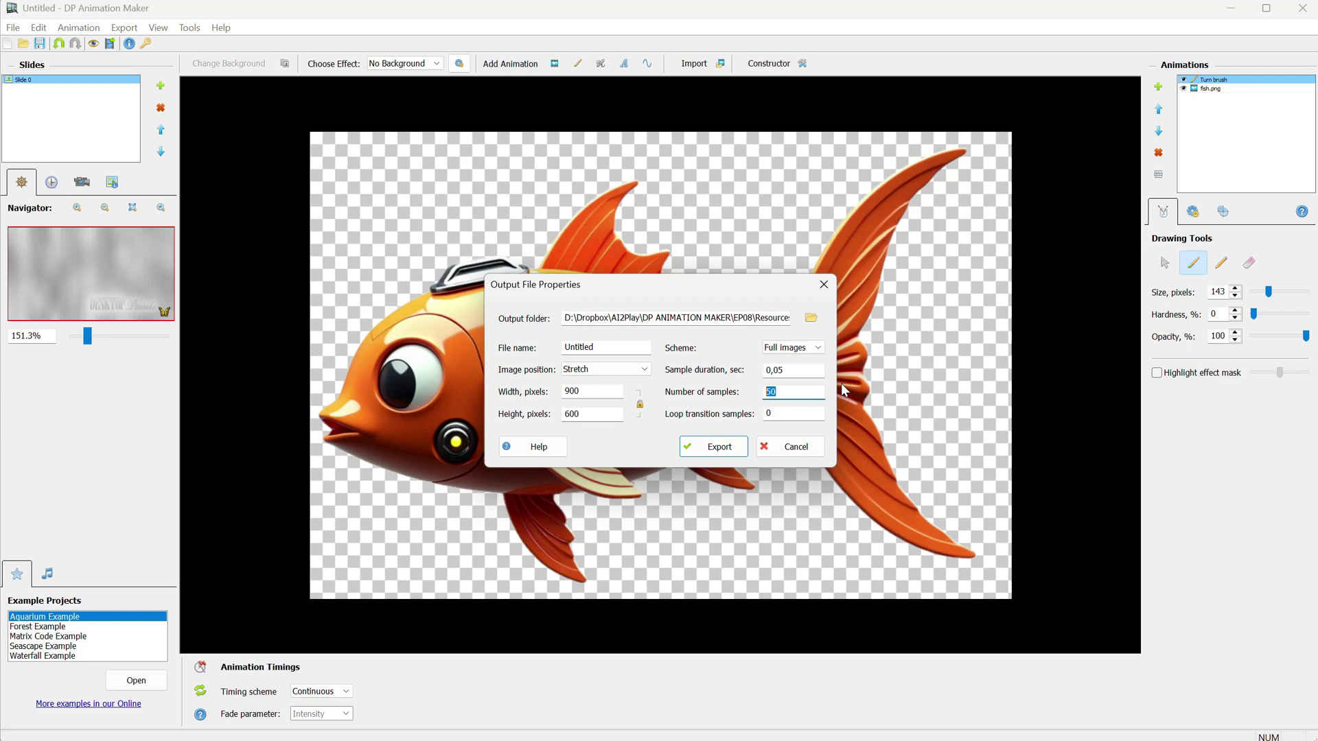
type("30")
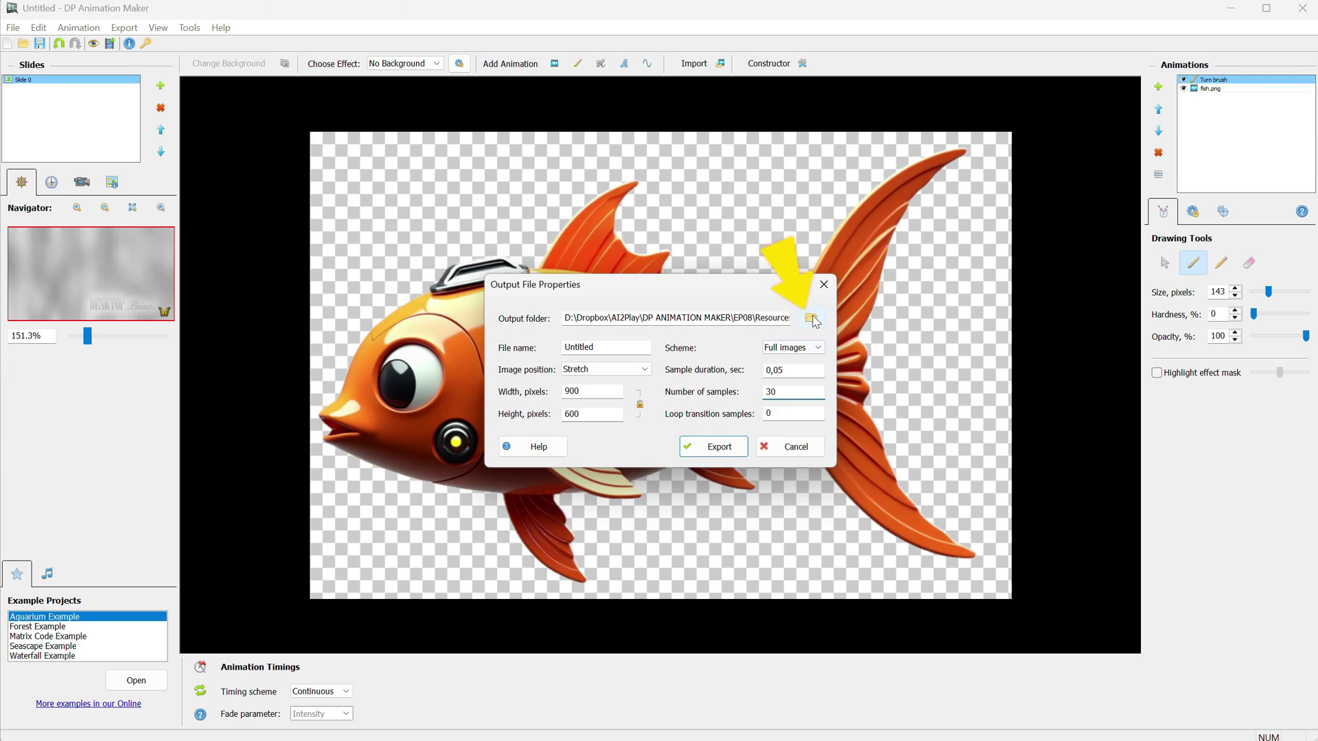
left_click(713, 447)
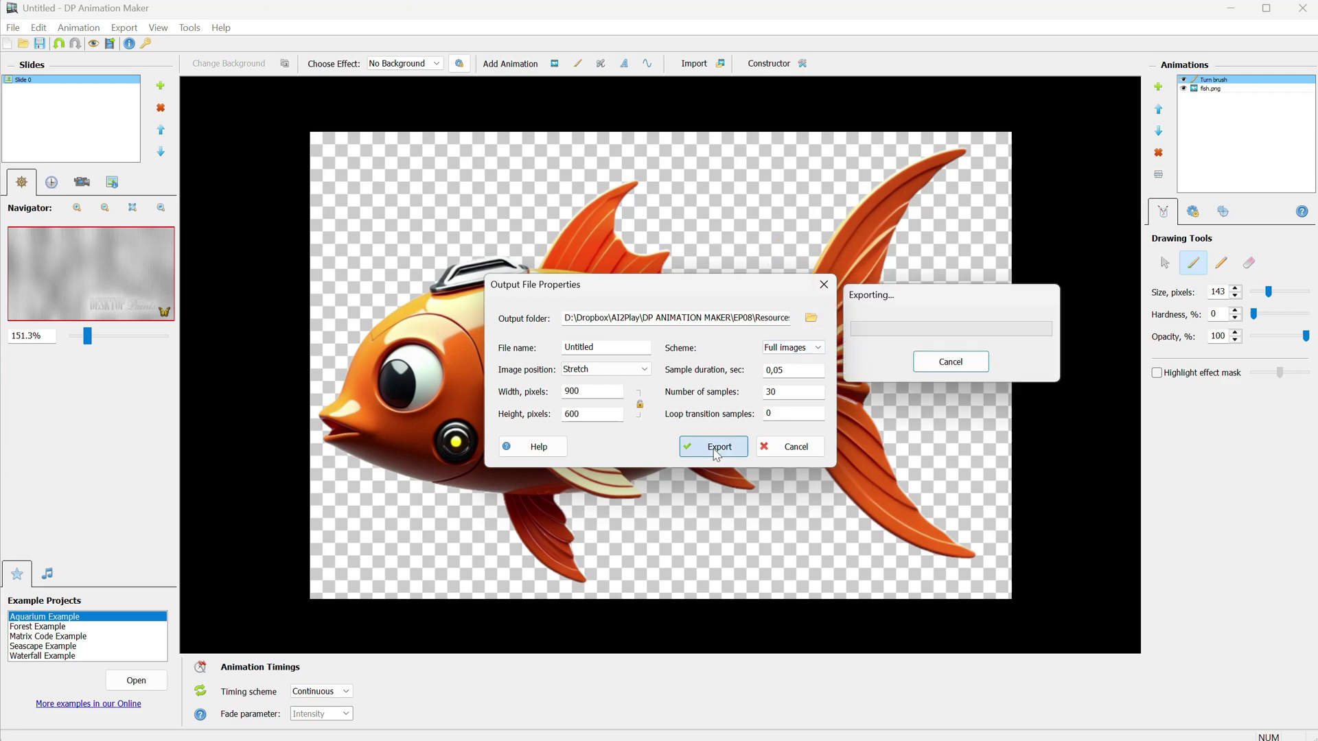
Start a new project without saving the current one
left_click(14, 29)
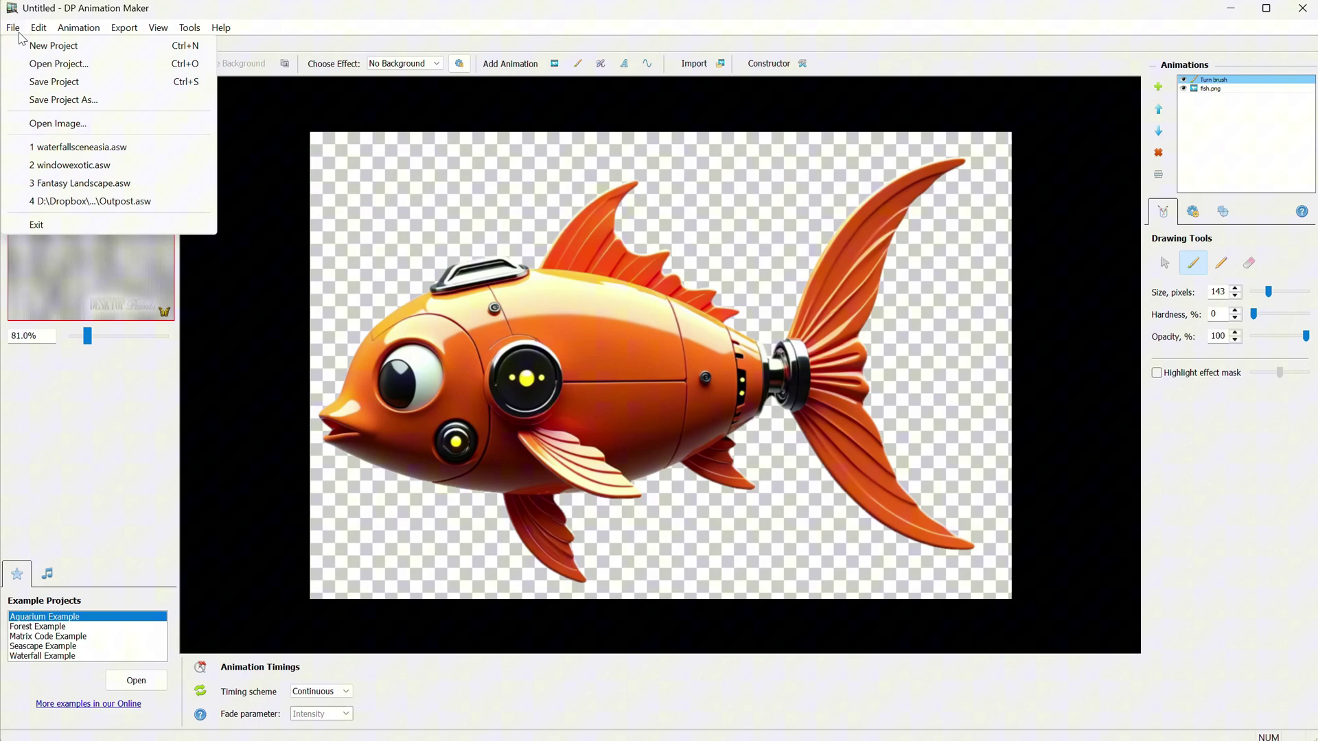
left_click(31, 48)
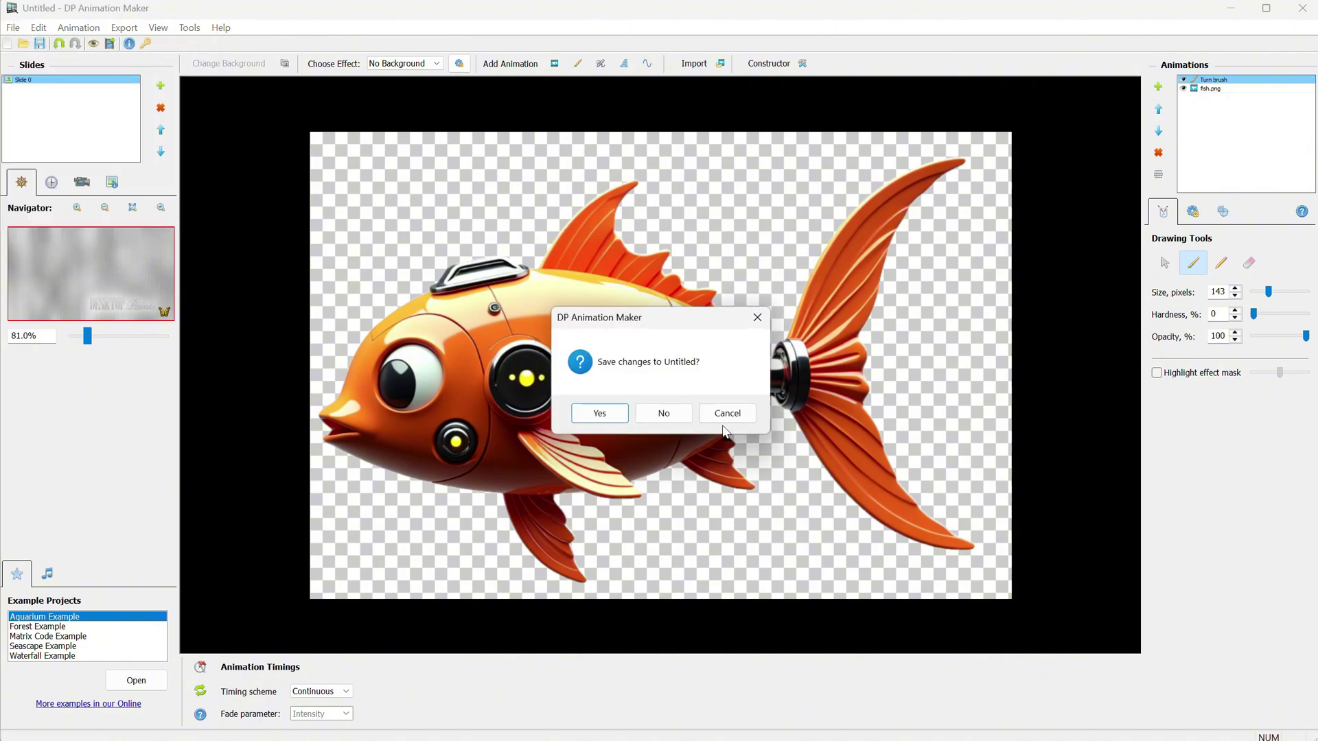
left_click(626, 414)
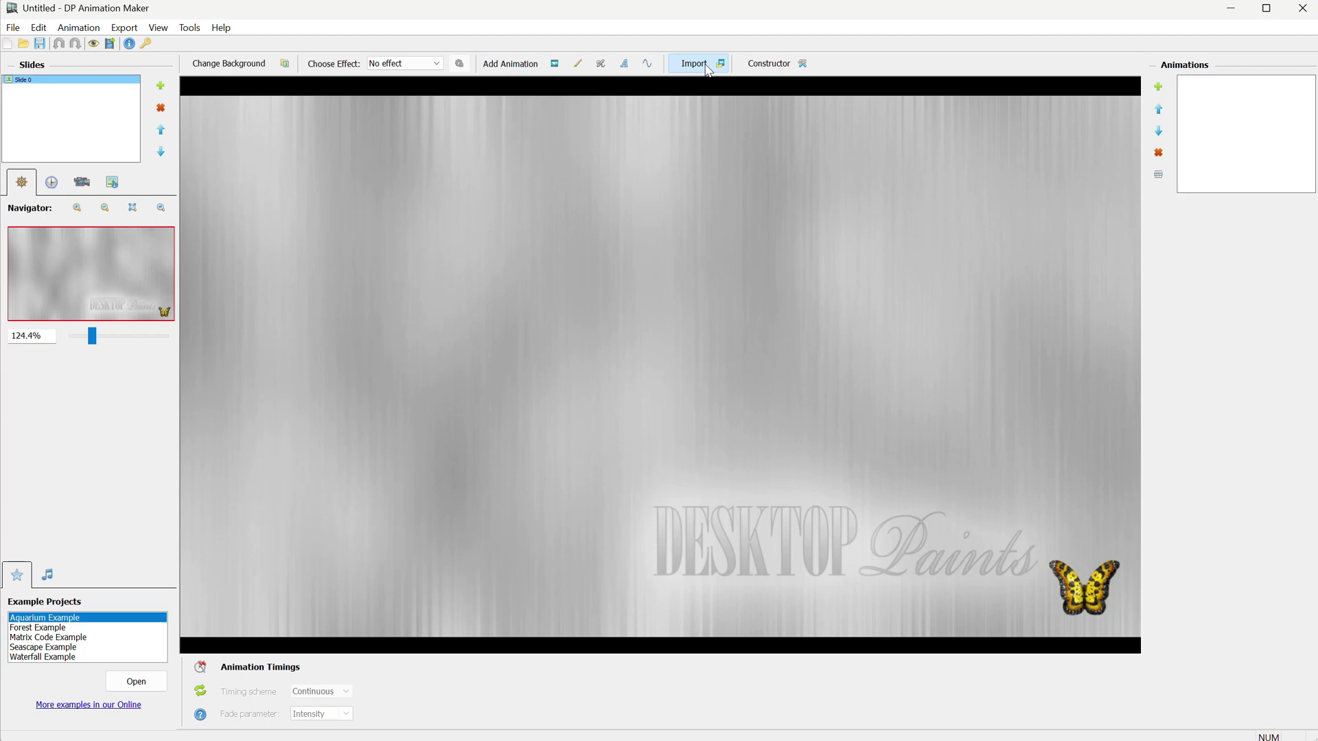
Add all 30 fish frames from the fish folder to the import
left_click(695, 63)
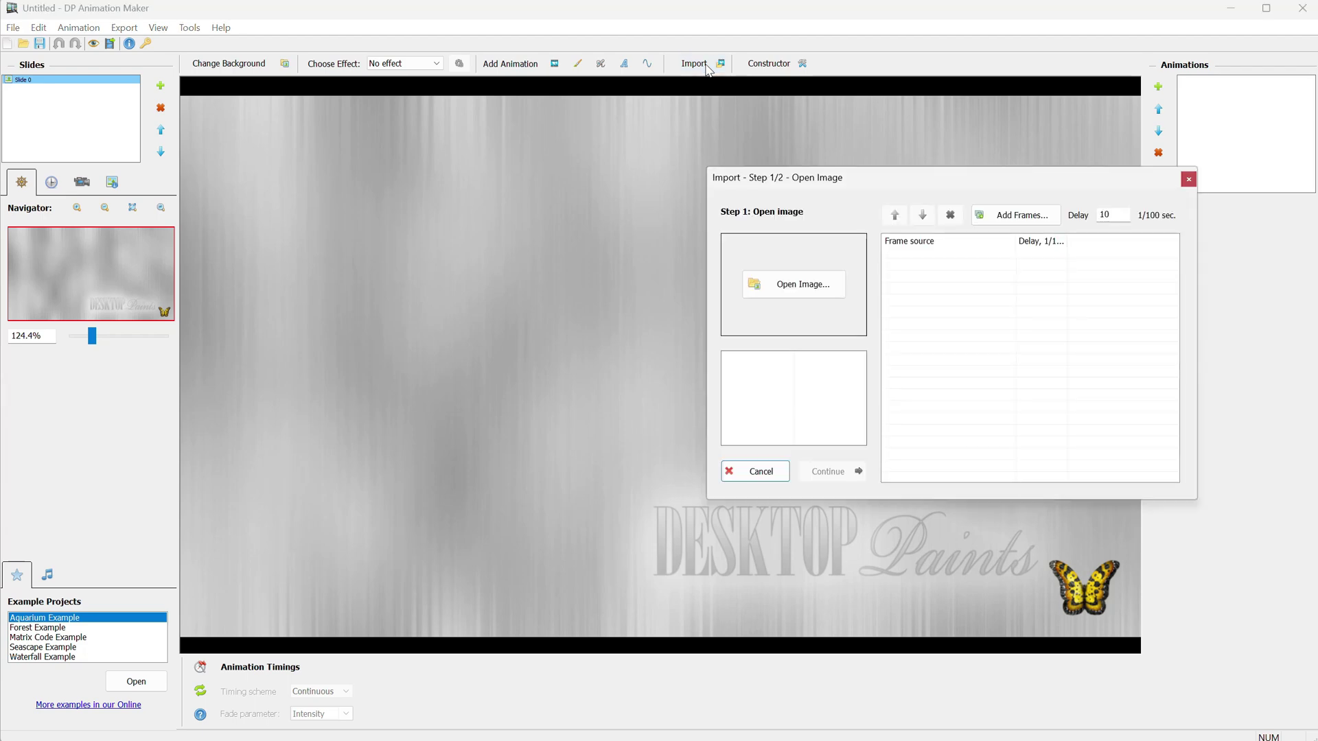
left_click(1008, 216)
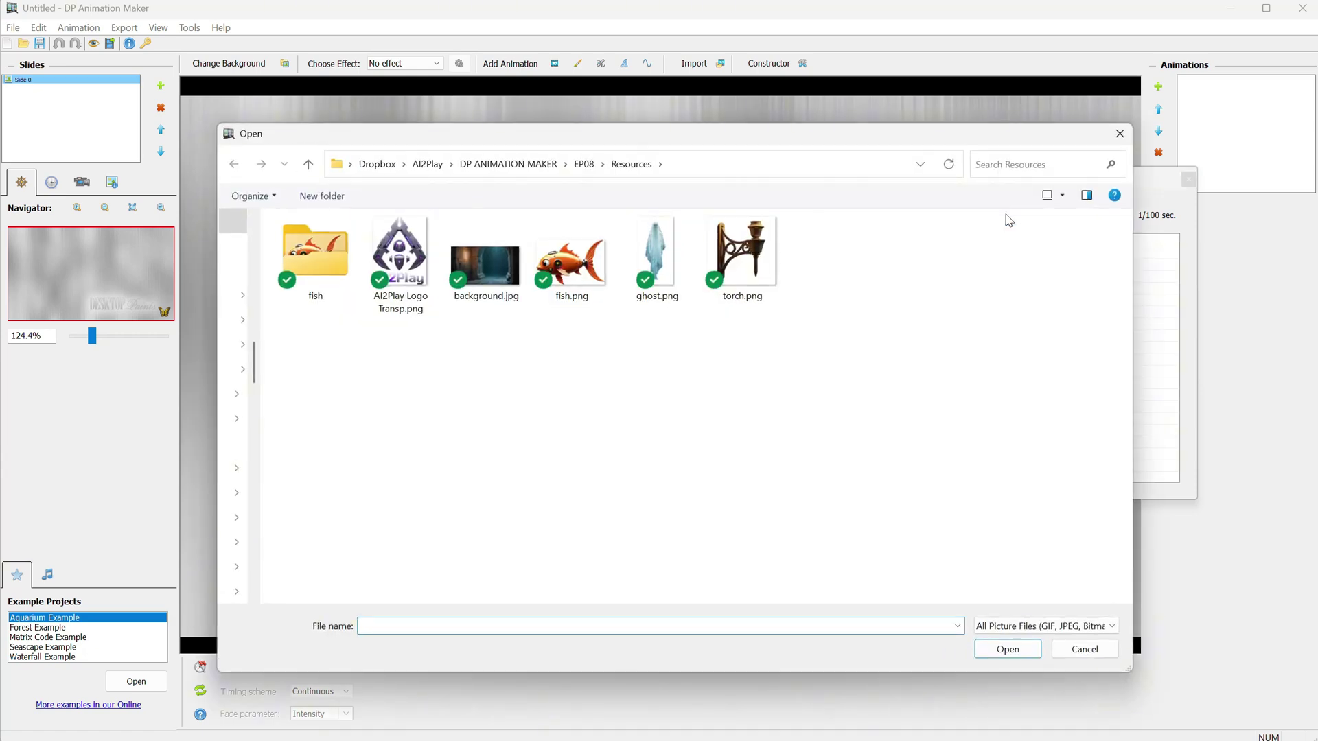
double_click(319, 245)
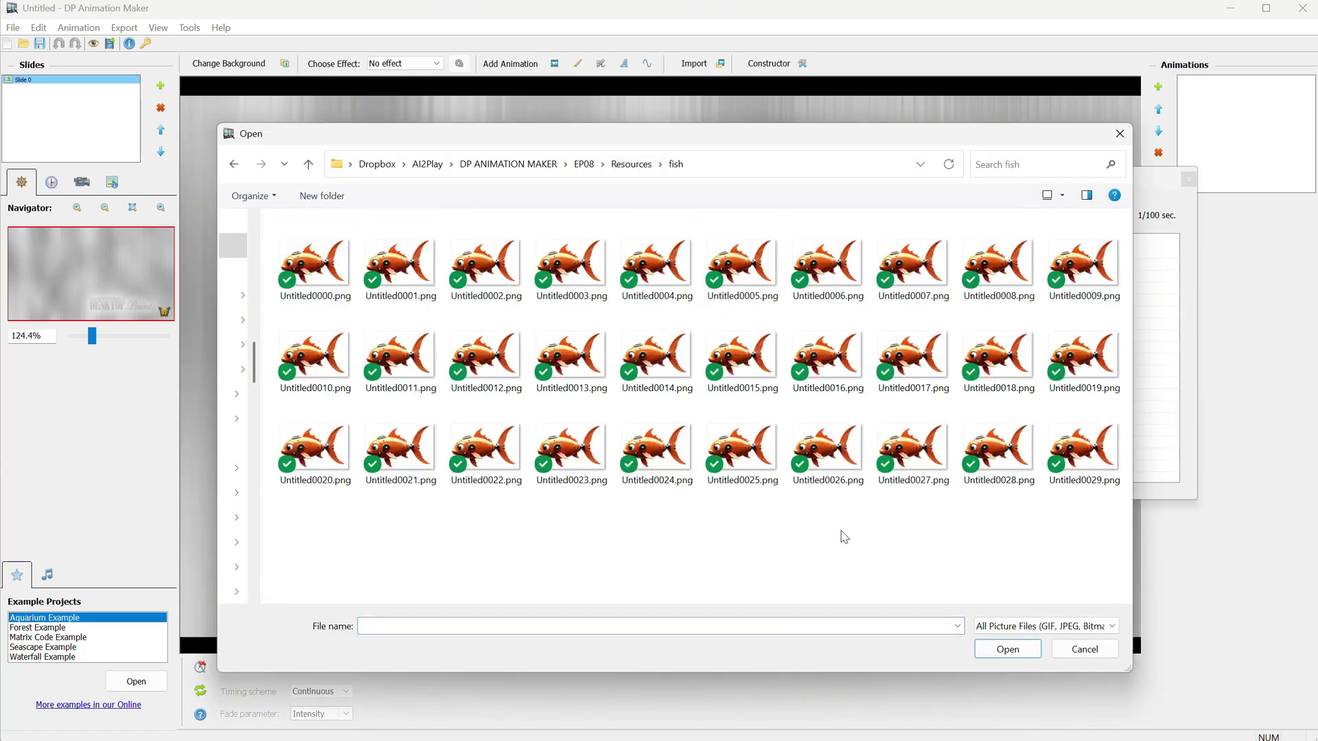
key("ctrl+a")
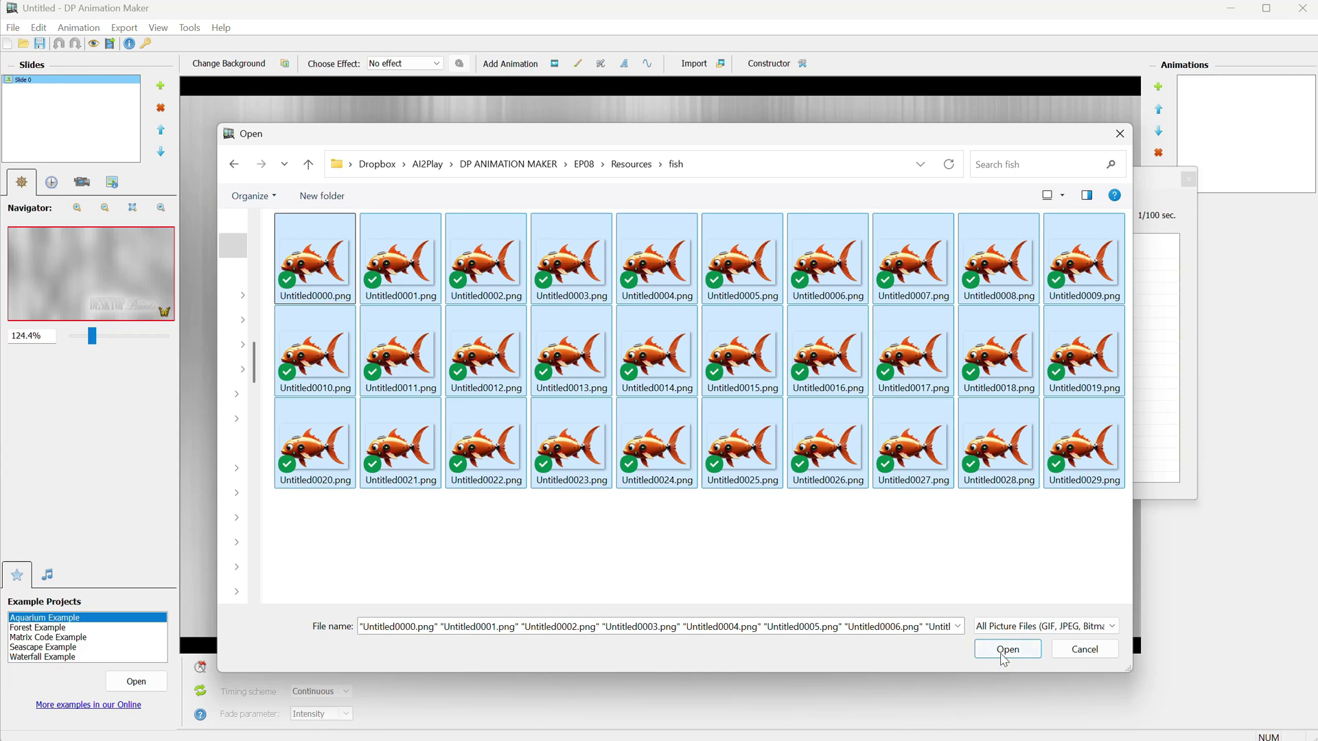
left_click(1002, 654)
Import the fish frames using the One-way Path template
left_click(831, 471)
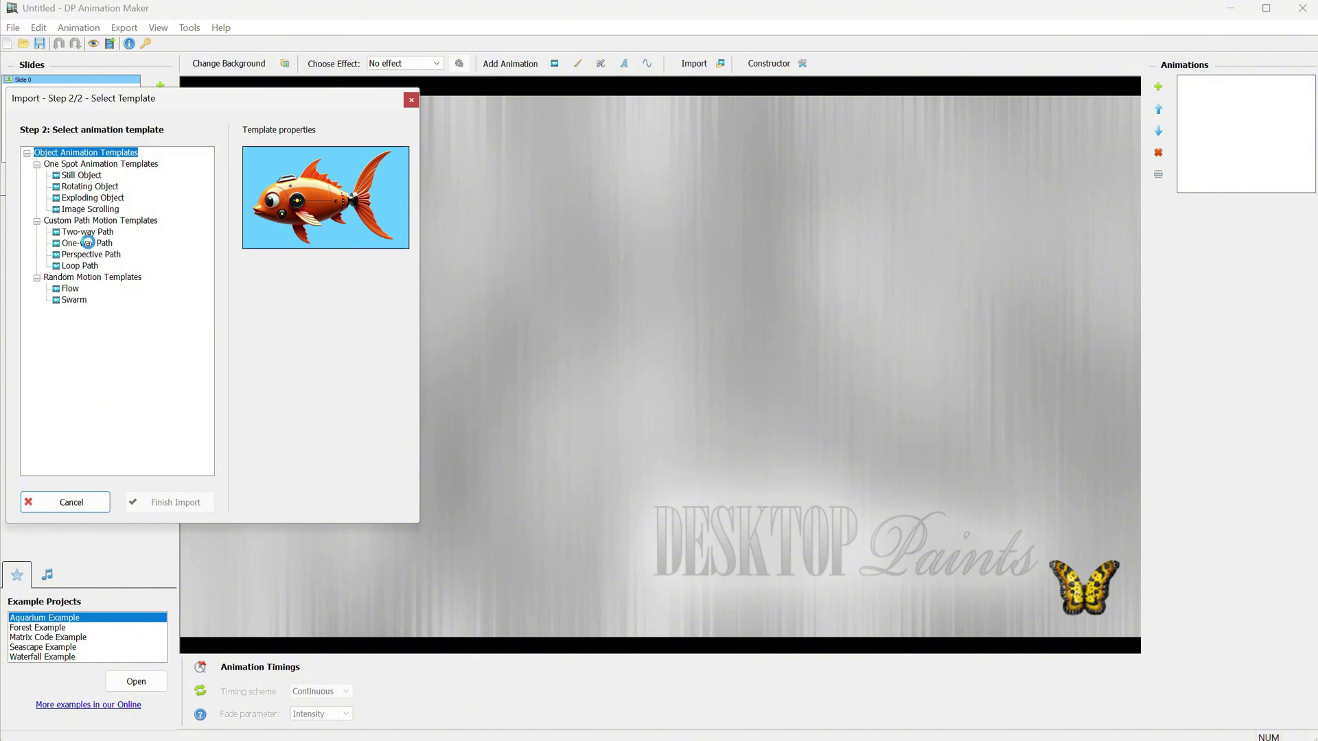
left_click(87, 243)
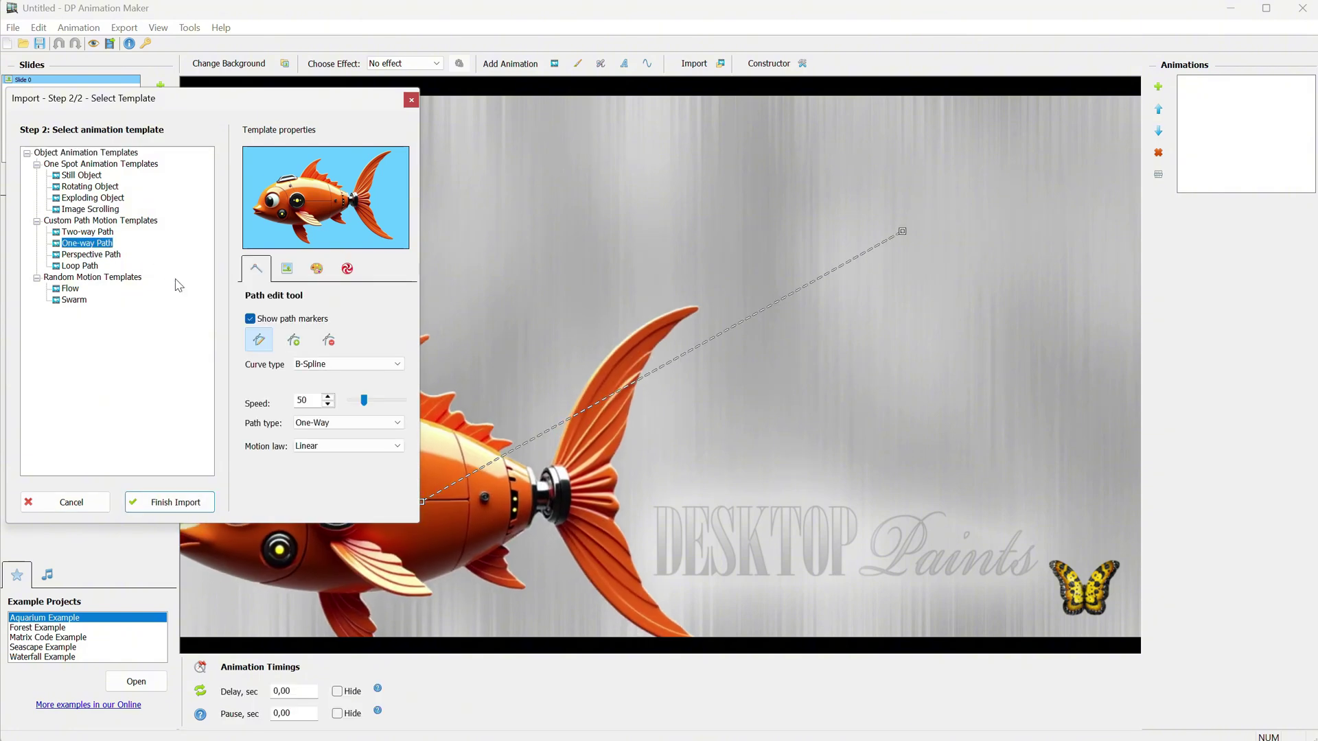
left_click(172, 502)
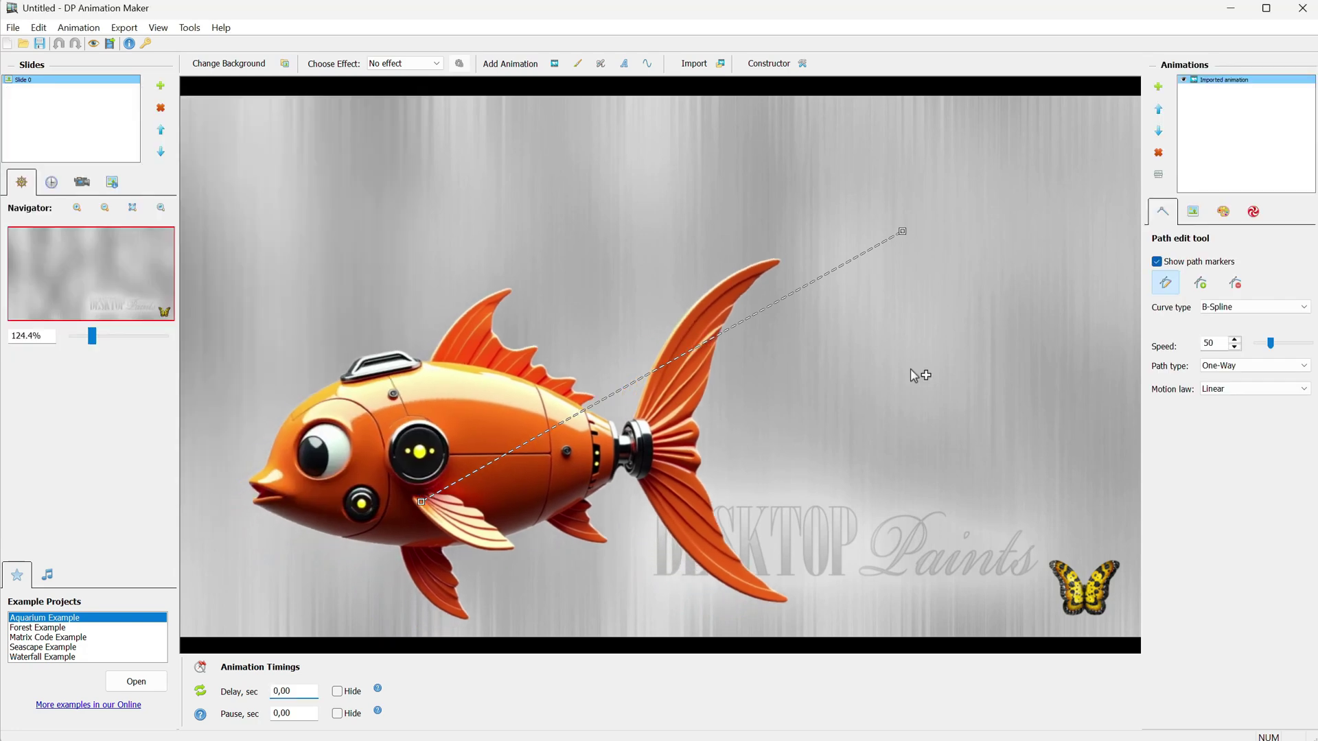
Reshape the path into a loop starting left of the scene, adding one new point
mouse_move(855, 258)
left_mouse_down()
mouse_move(986, 382)
mouse_move(1095, 451)
mouse_move(1118, 451)
left_mouse_up()
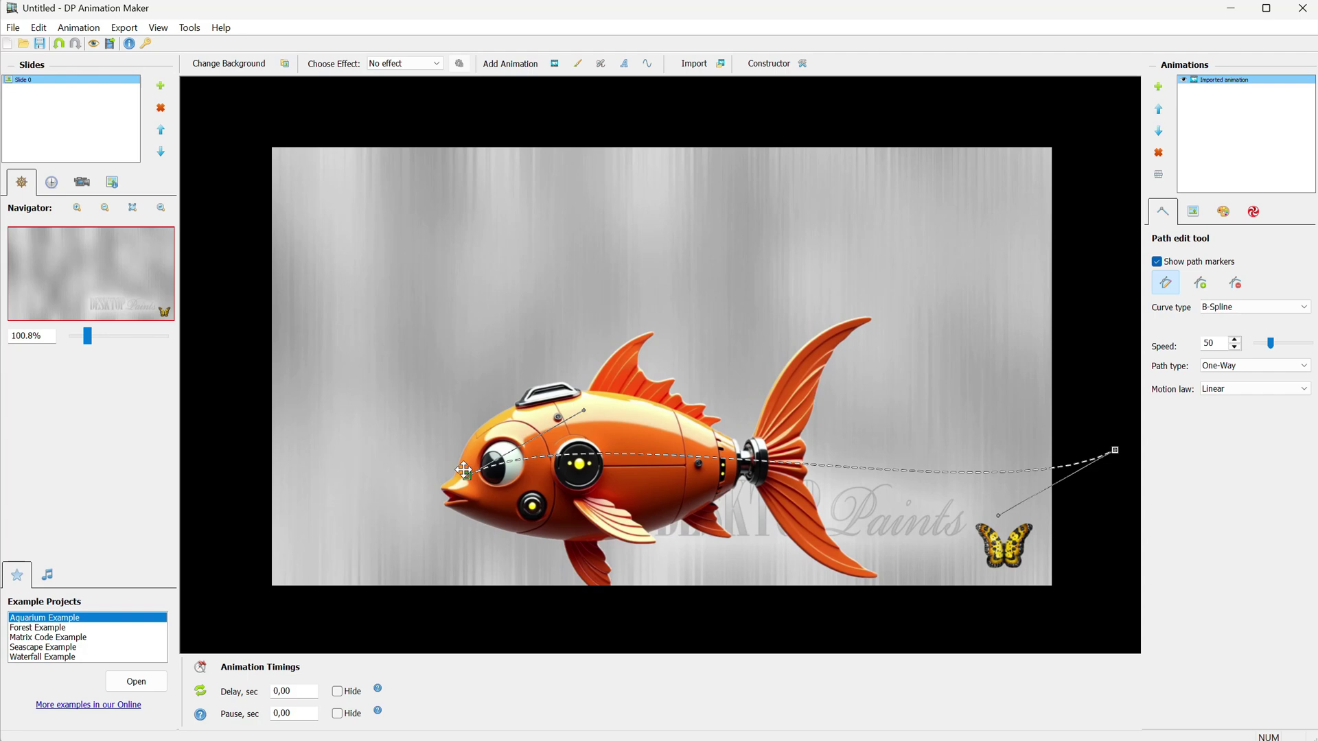
left_click_drag(466, 475, 186, 447)
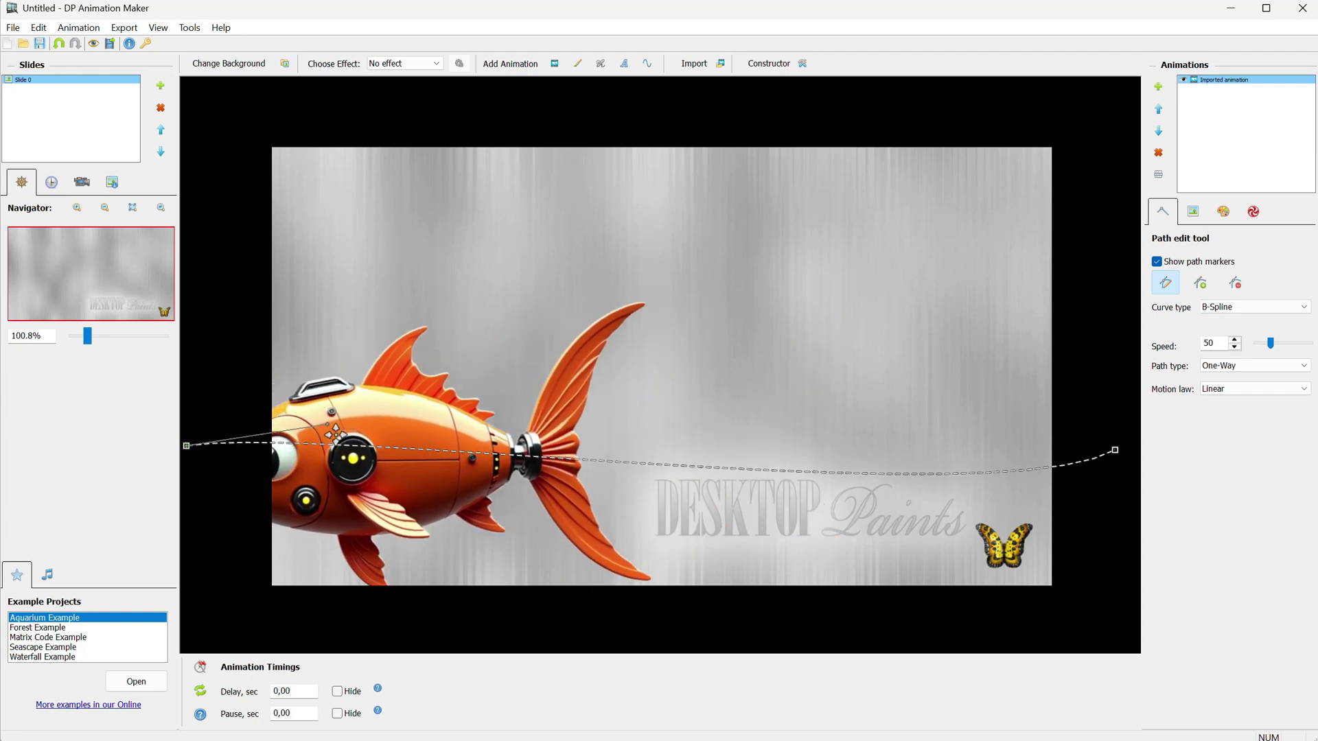
scroll(303, 310, "down", 4)
left_click(334, 297)
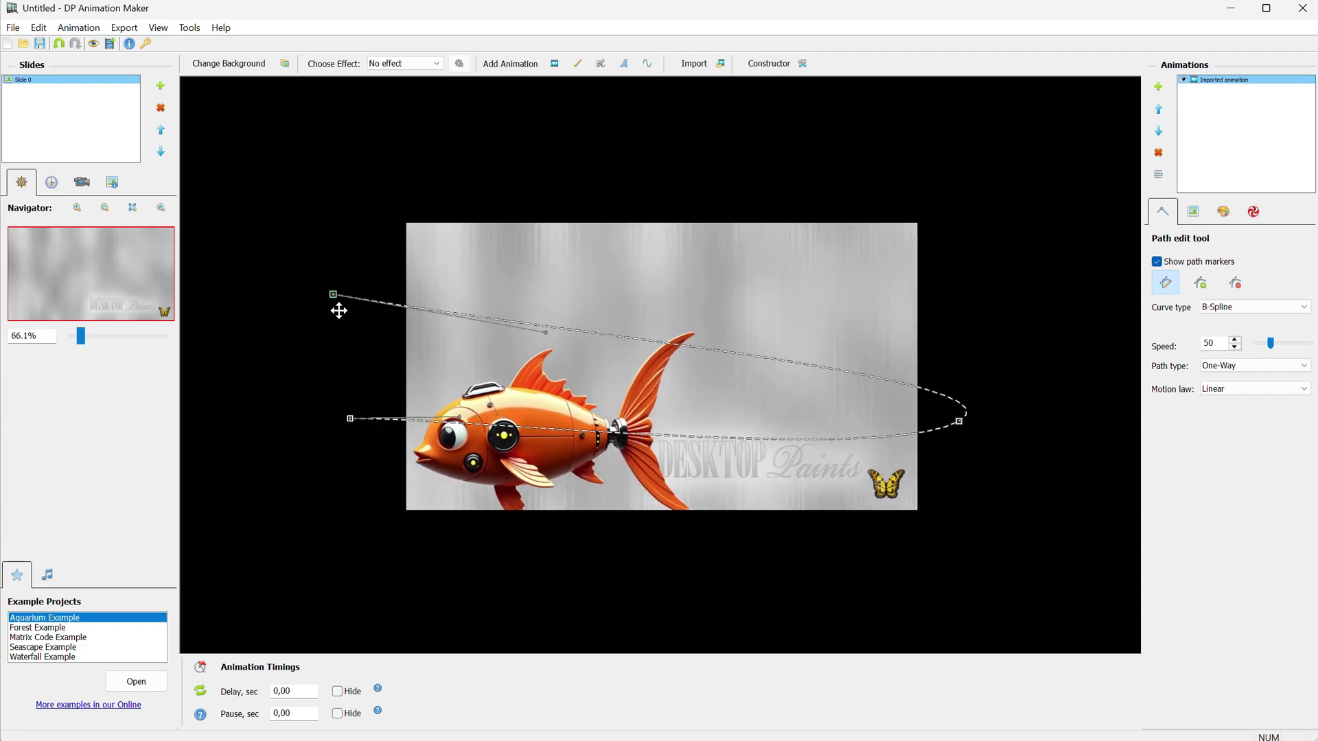
left_click_drag(335, 297, 341, 314)
mouse_move(959, 421)
left_mouse_down()
mouse_move(1068, 356)
mouse_move(1052, 292)
left_mouse_up()
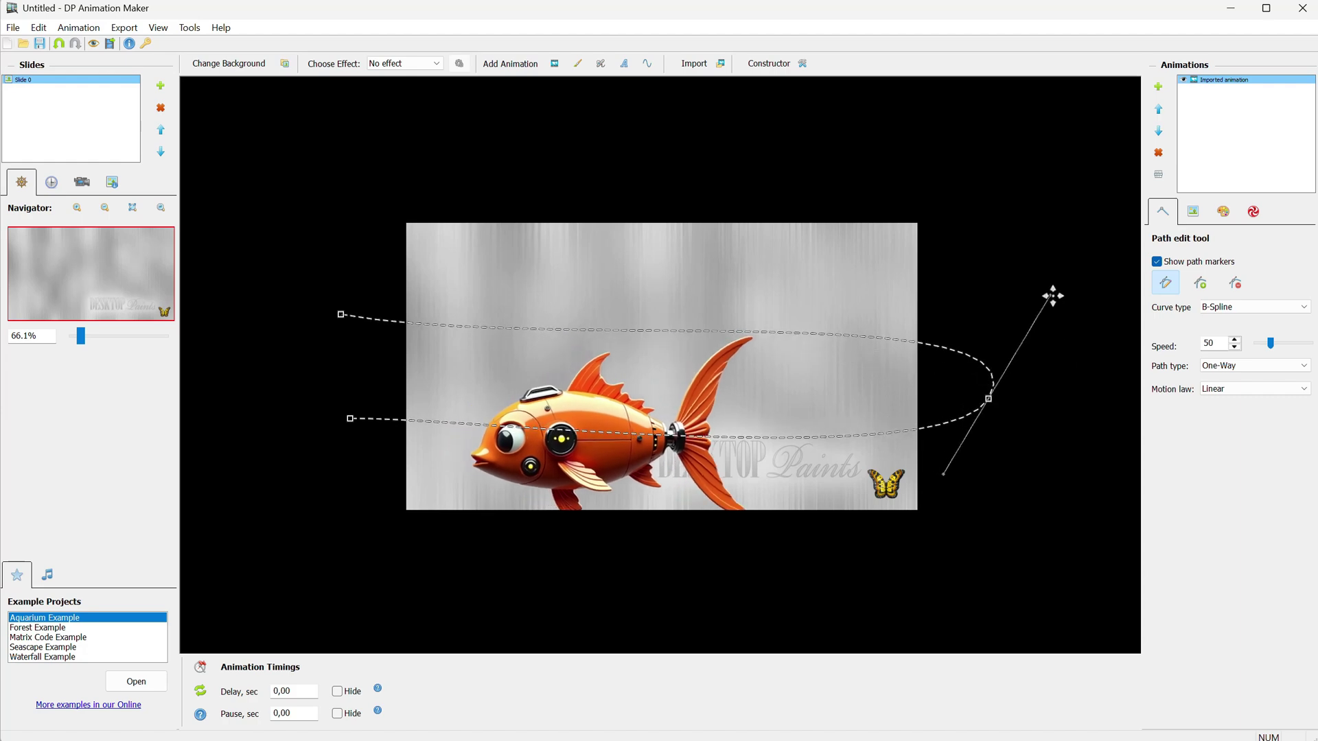
scroll(648, 425, "up", 3)
Flip the fish horizontally and set its frame animation speed to 500
left_click(1192, 211)
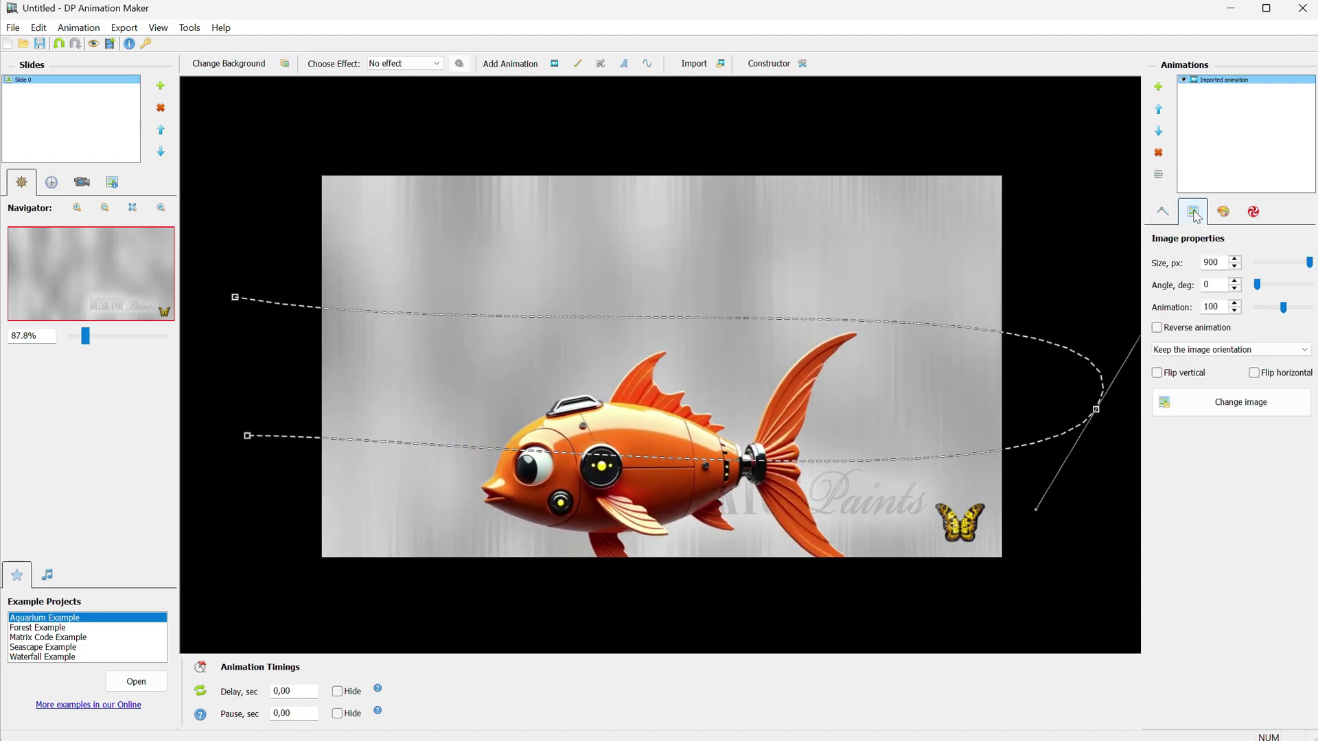
left_click(1268, 375)
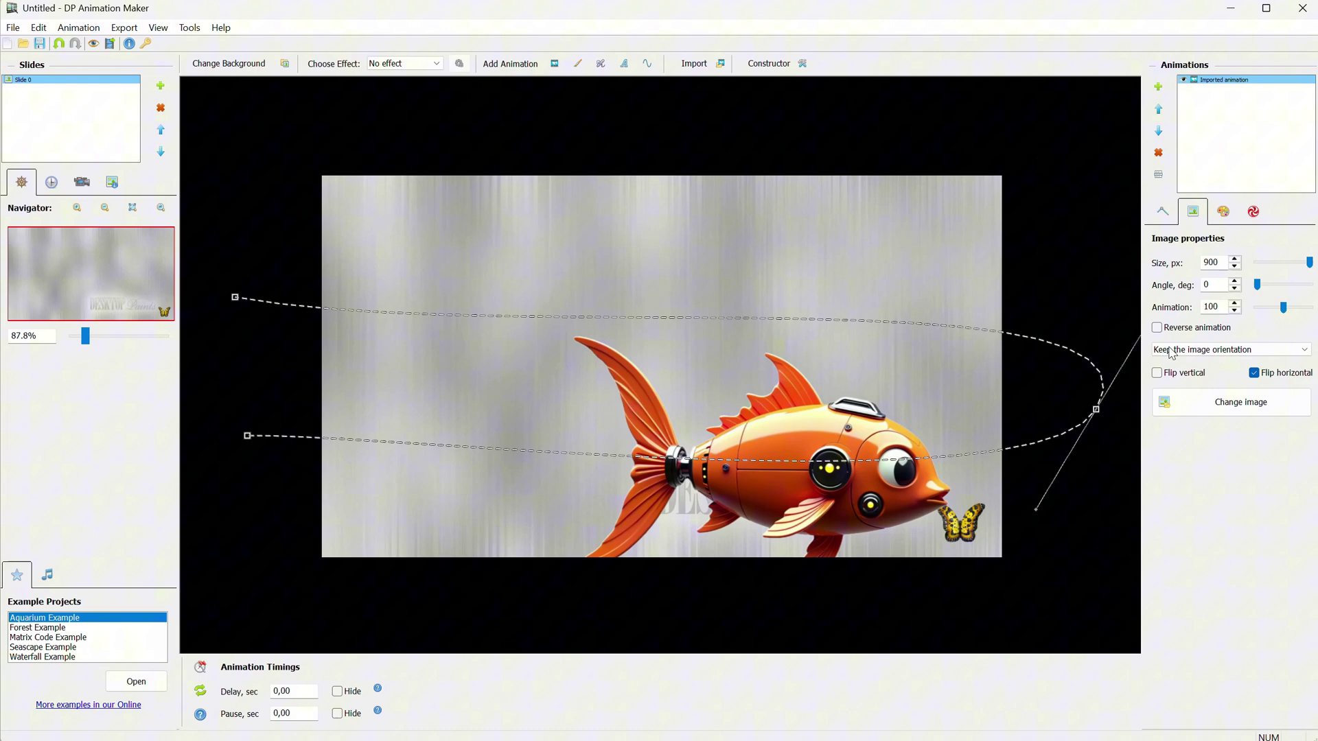
double_click(1211, 307)
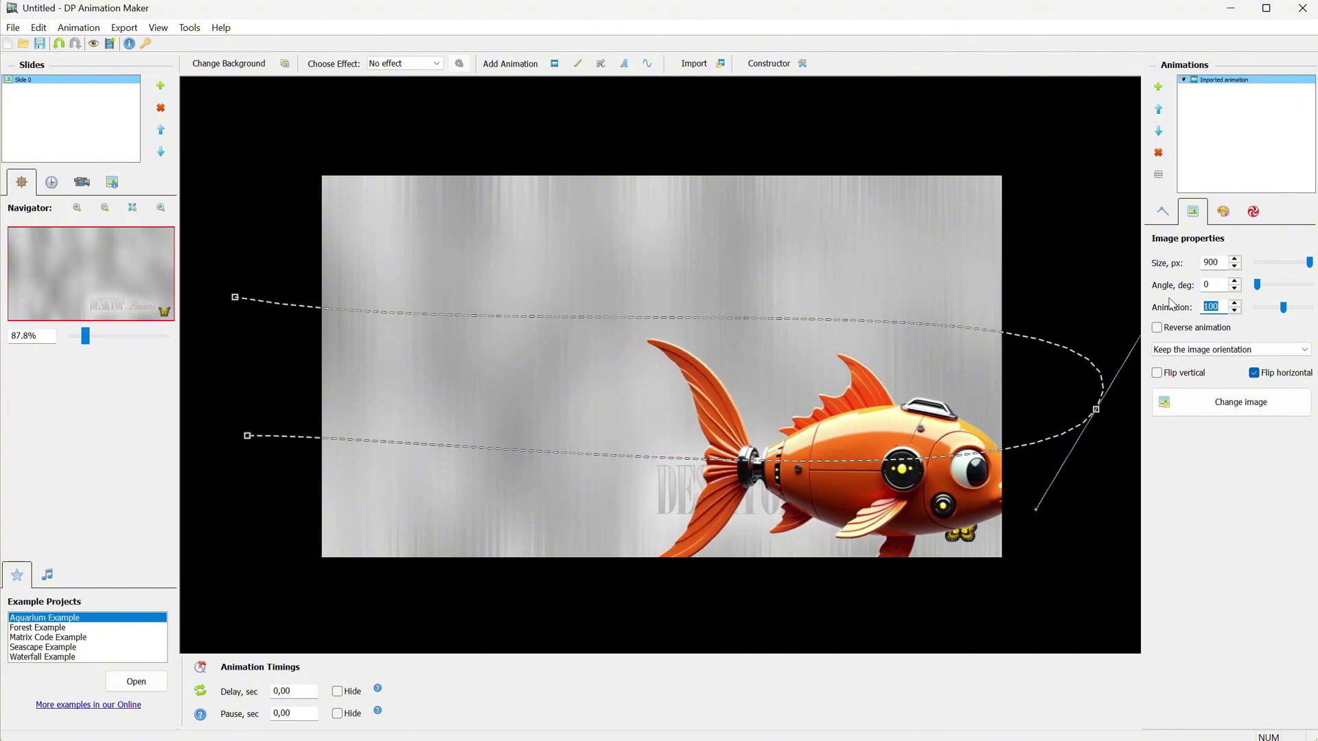
type("500")
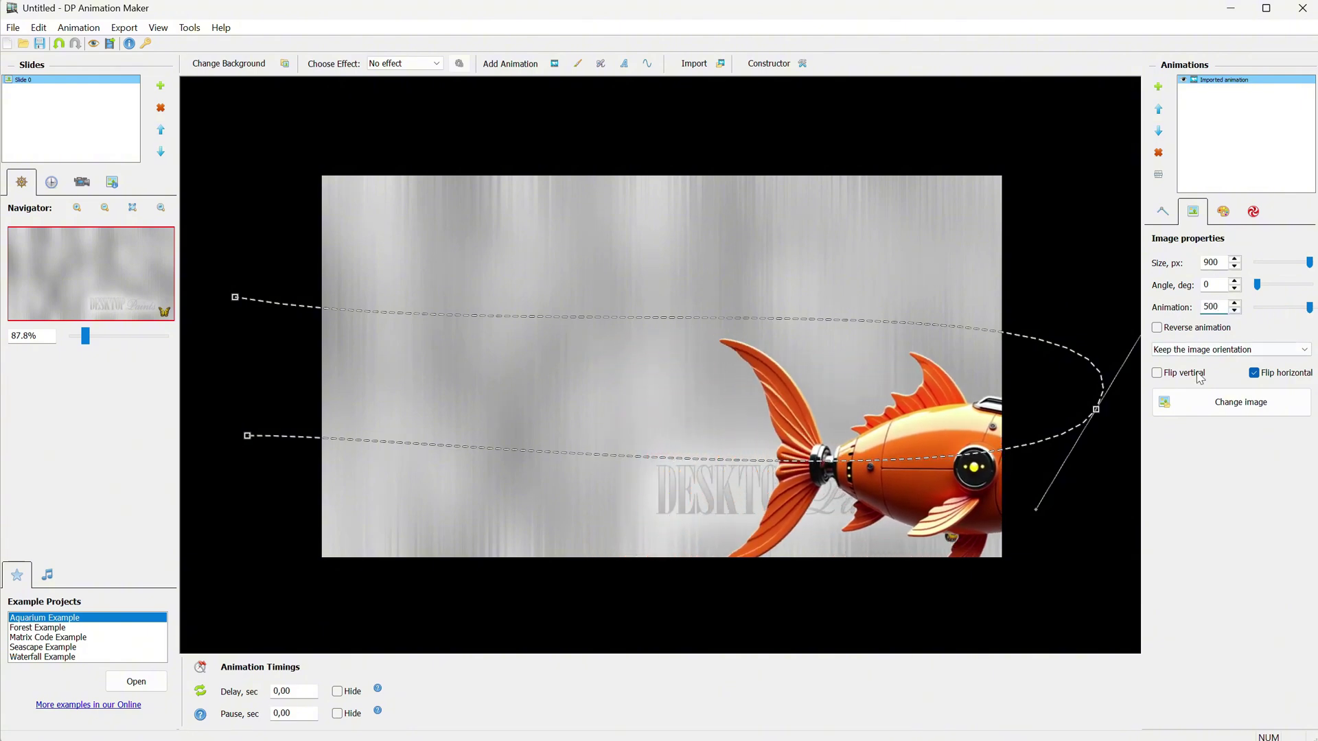
left_click(1219, 287)
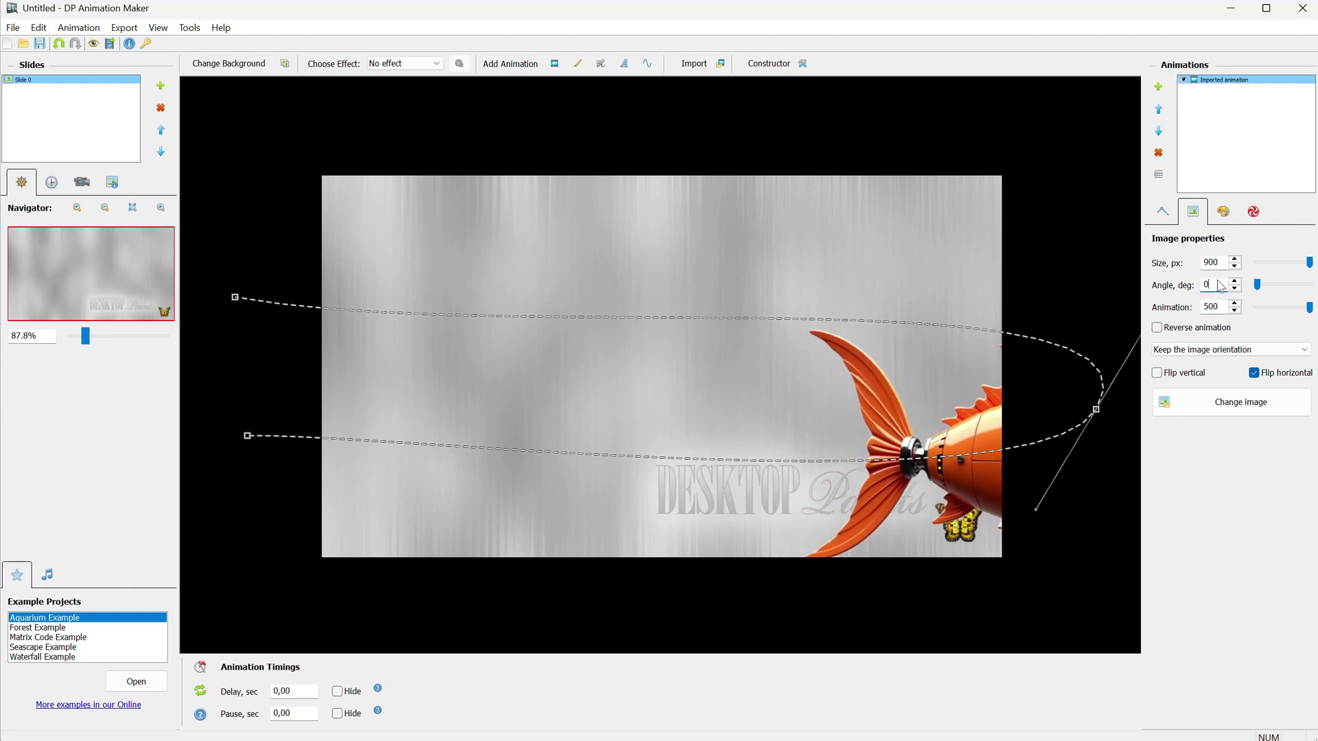
left_click(1308, 306)
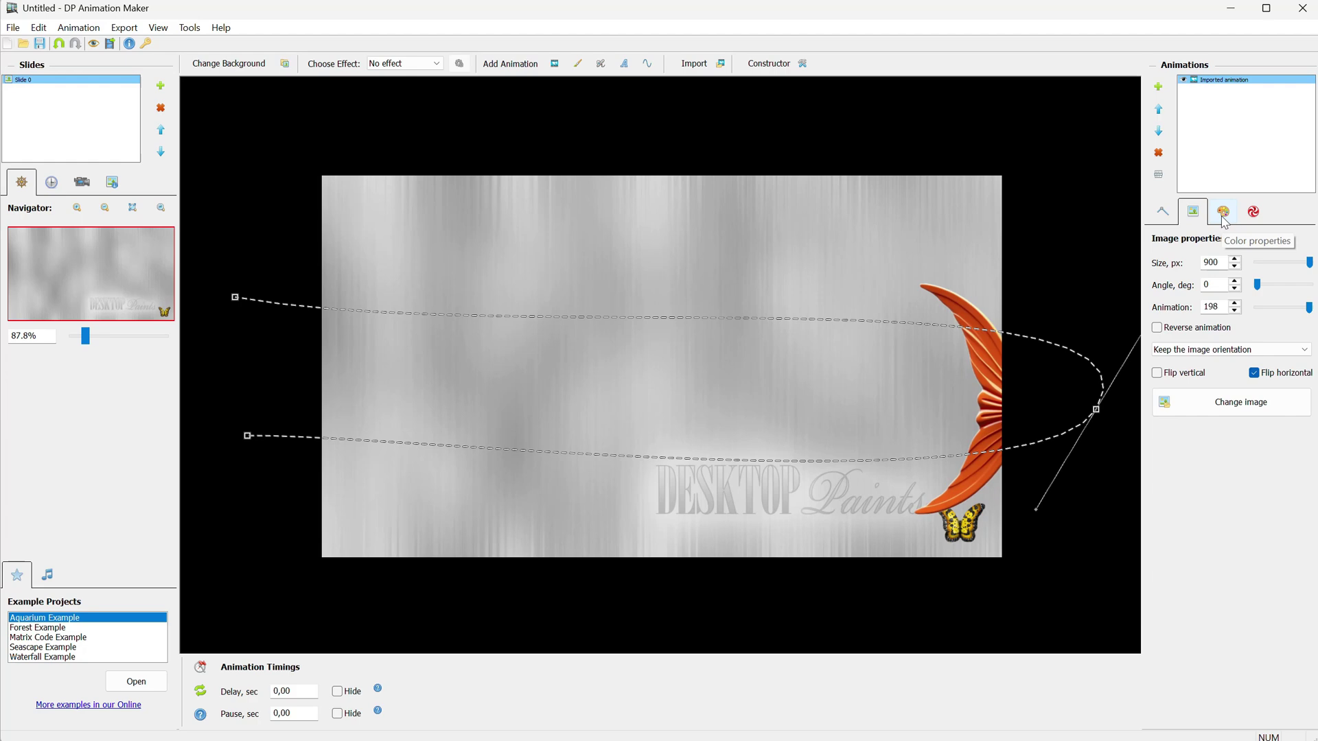
Set path speed to 500, allow only horizontal orientation changes, and shrink the fish to 397 px
left_click(1165, 221)
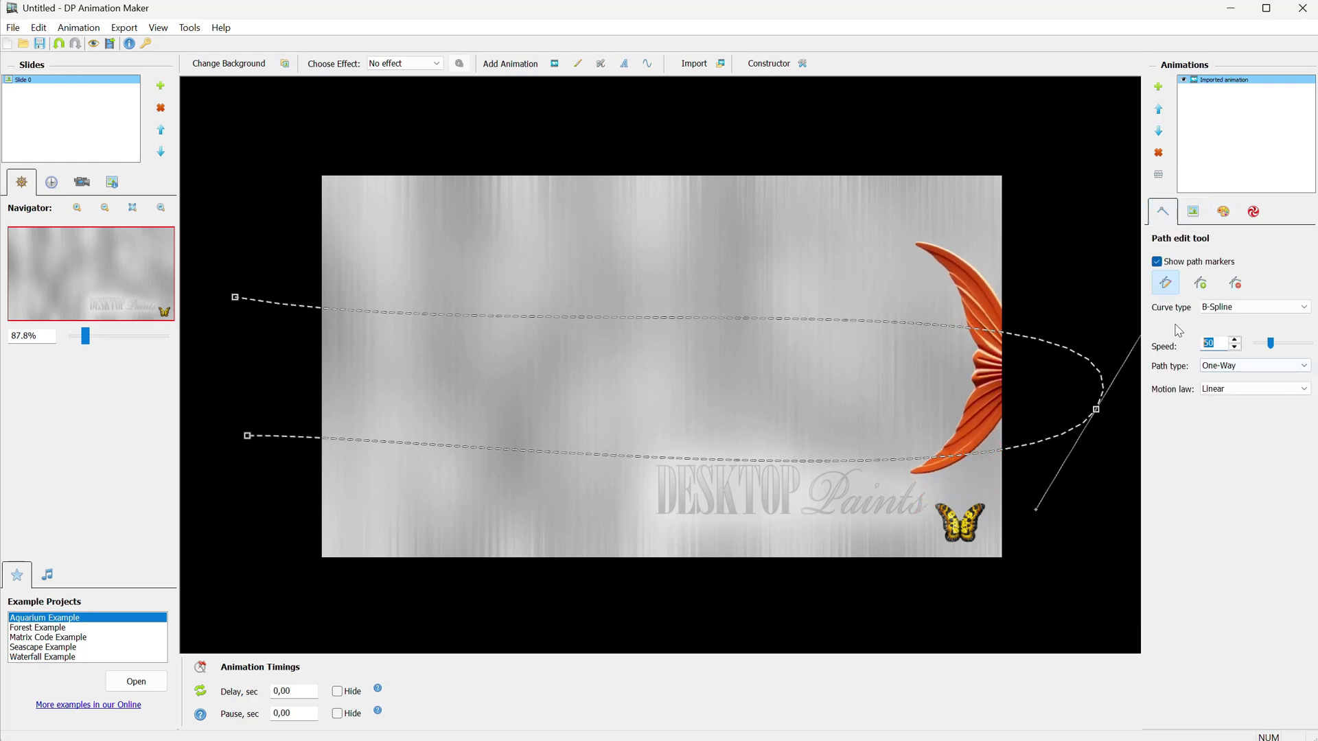
type("500")
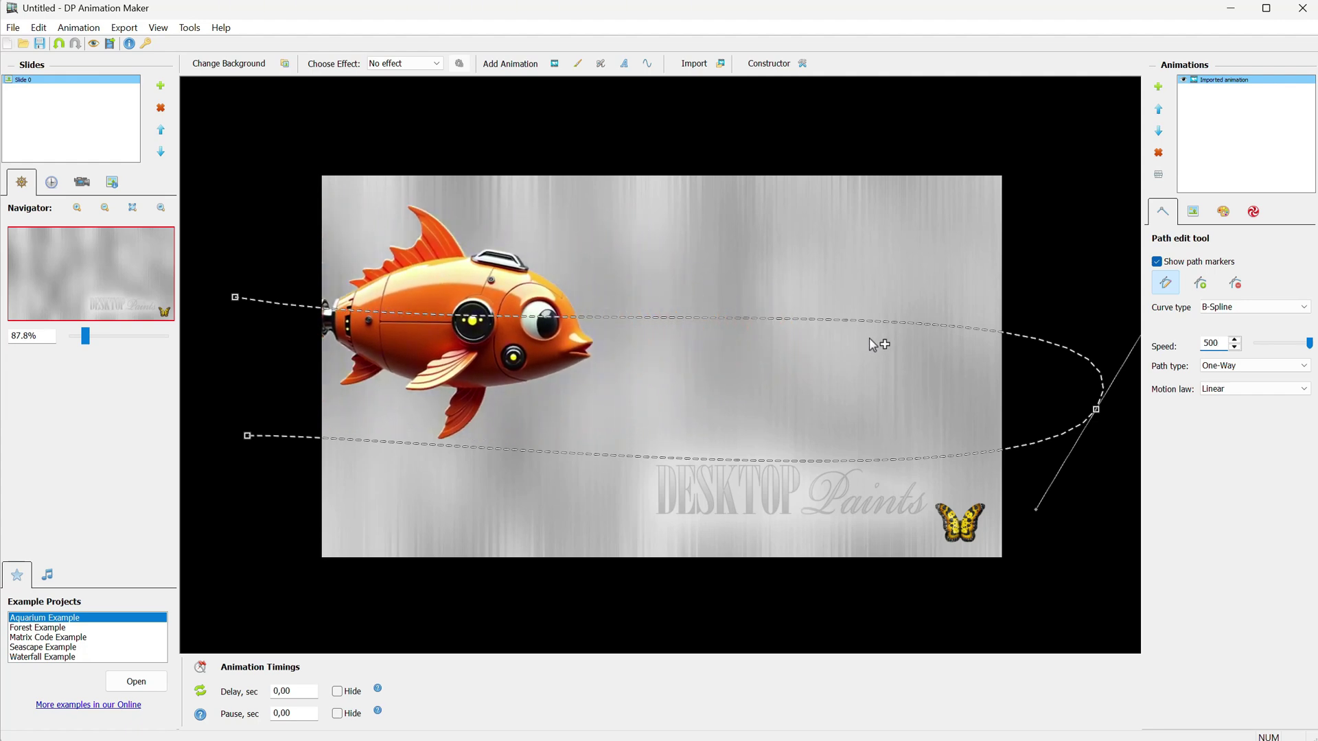
left_click(1192, 210)
left_click(1229, 349)
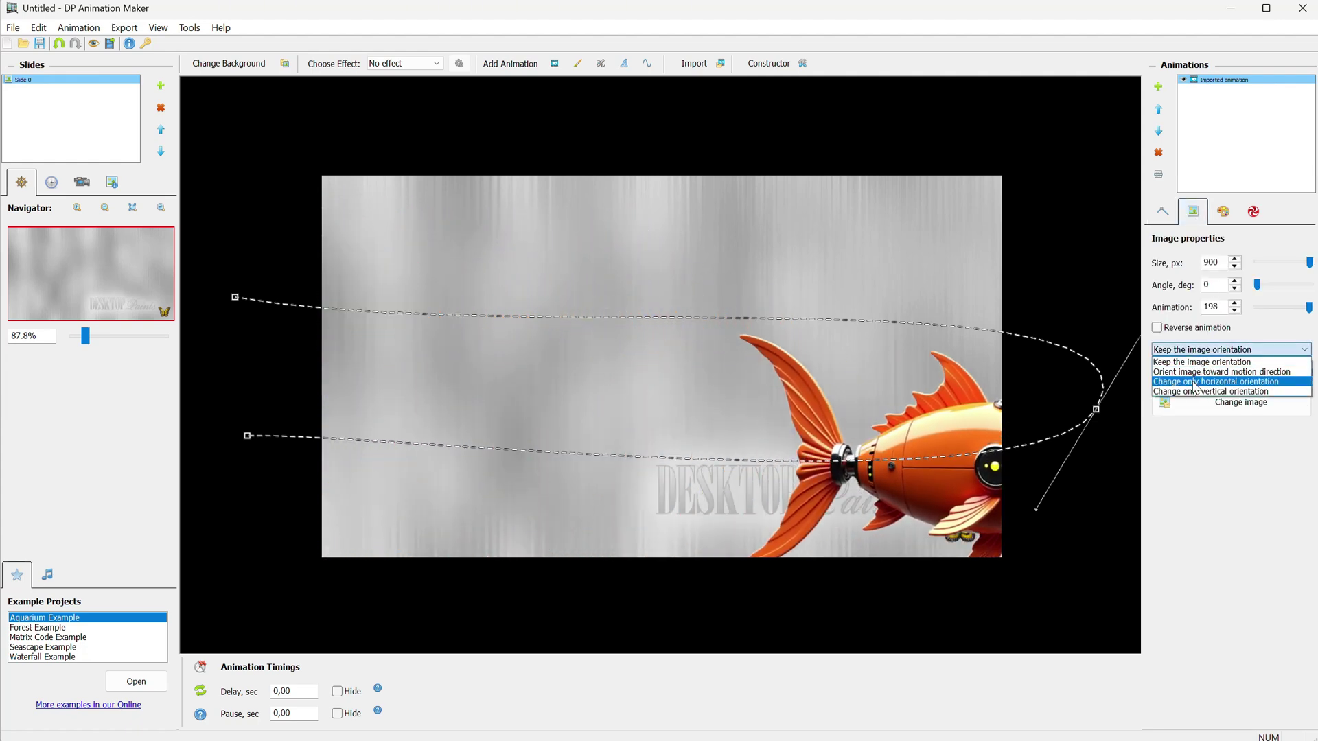
left_click(1192, 382)
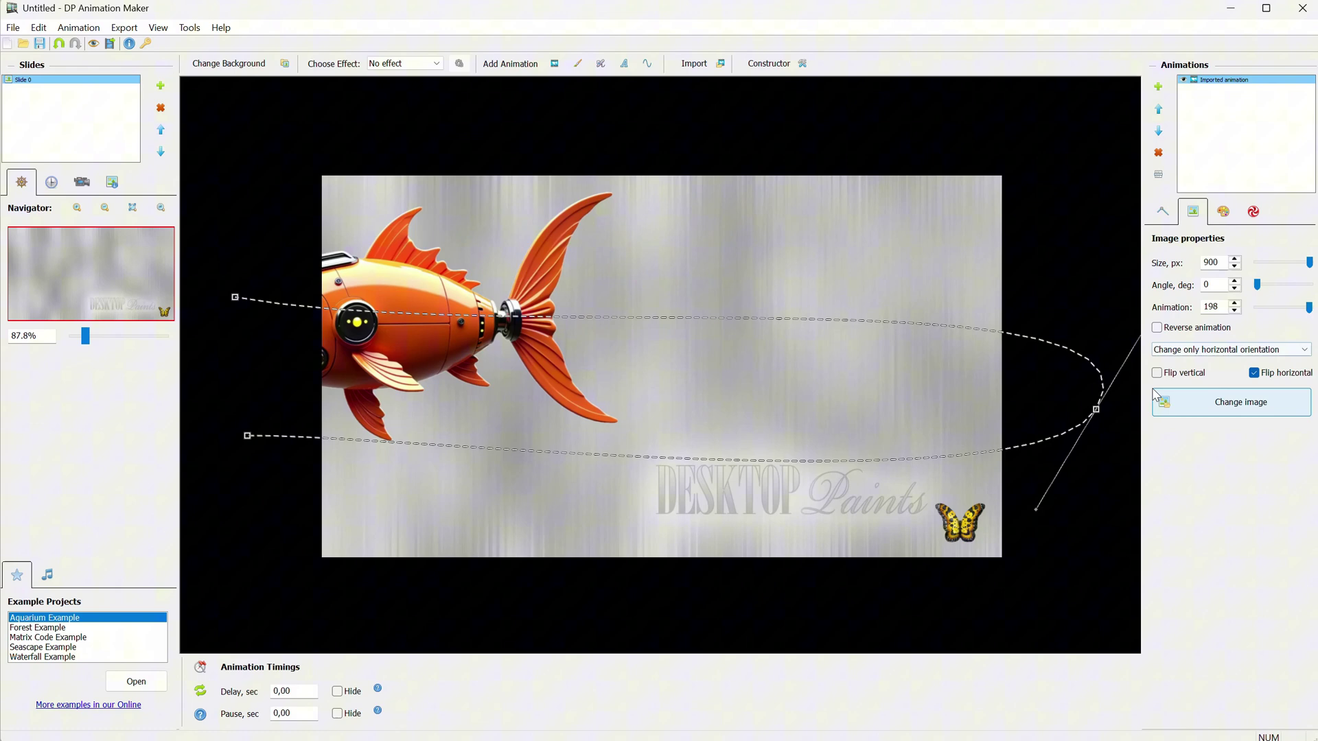
left_click_drag(1305, 266, 1297, 266)
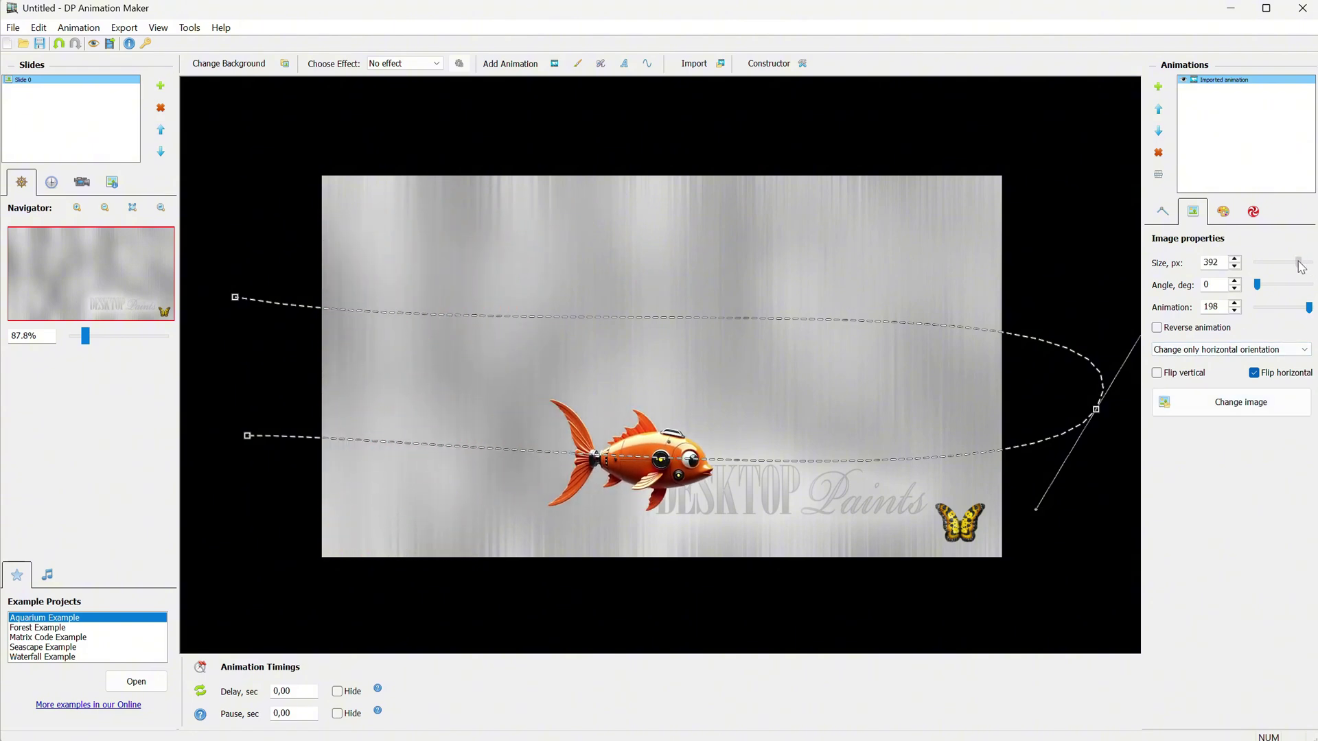
left_click(1170, 218)
scroll(1016, 275, "up", 2)
left_click(1016, 274)
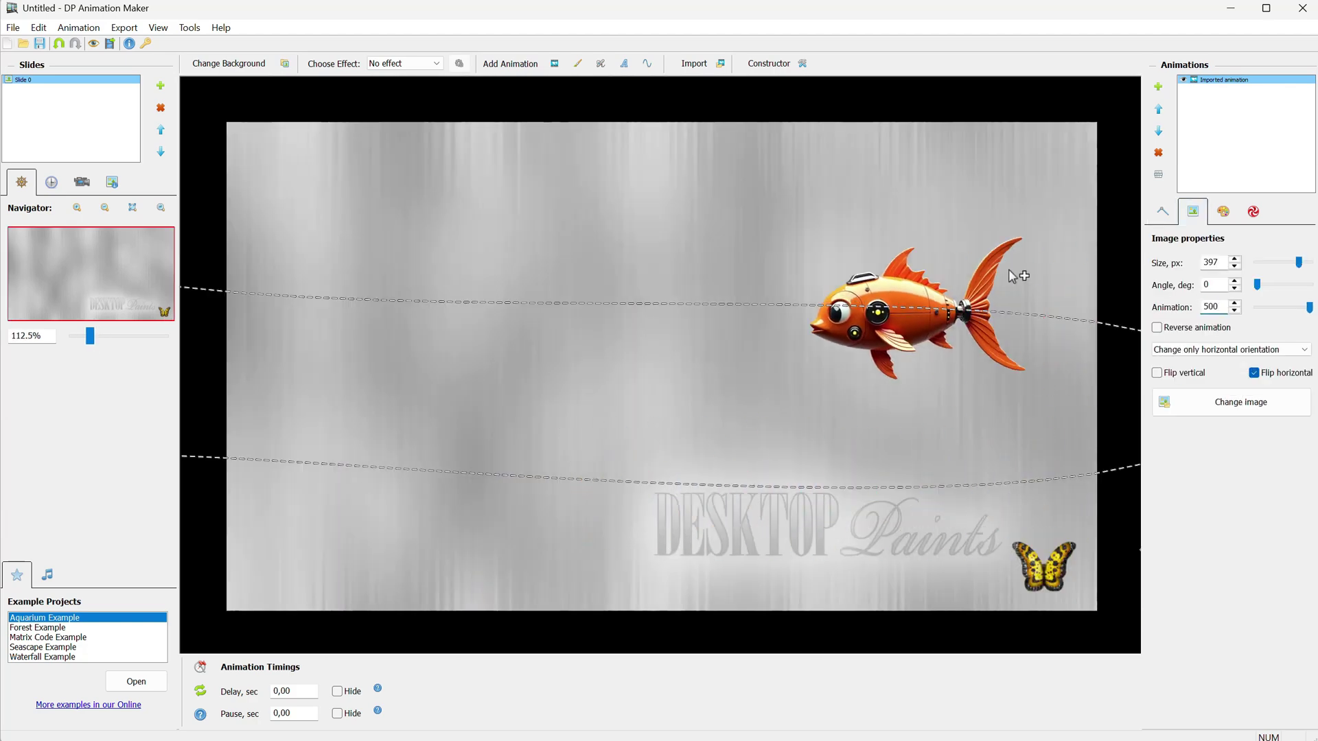
Add a Harmonic Pulsation effect to the fish with amplitude 53 and speed 3
double_click(1209, 308)
left_click(1161, 210)
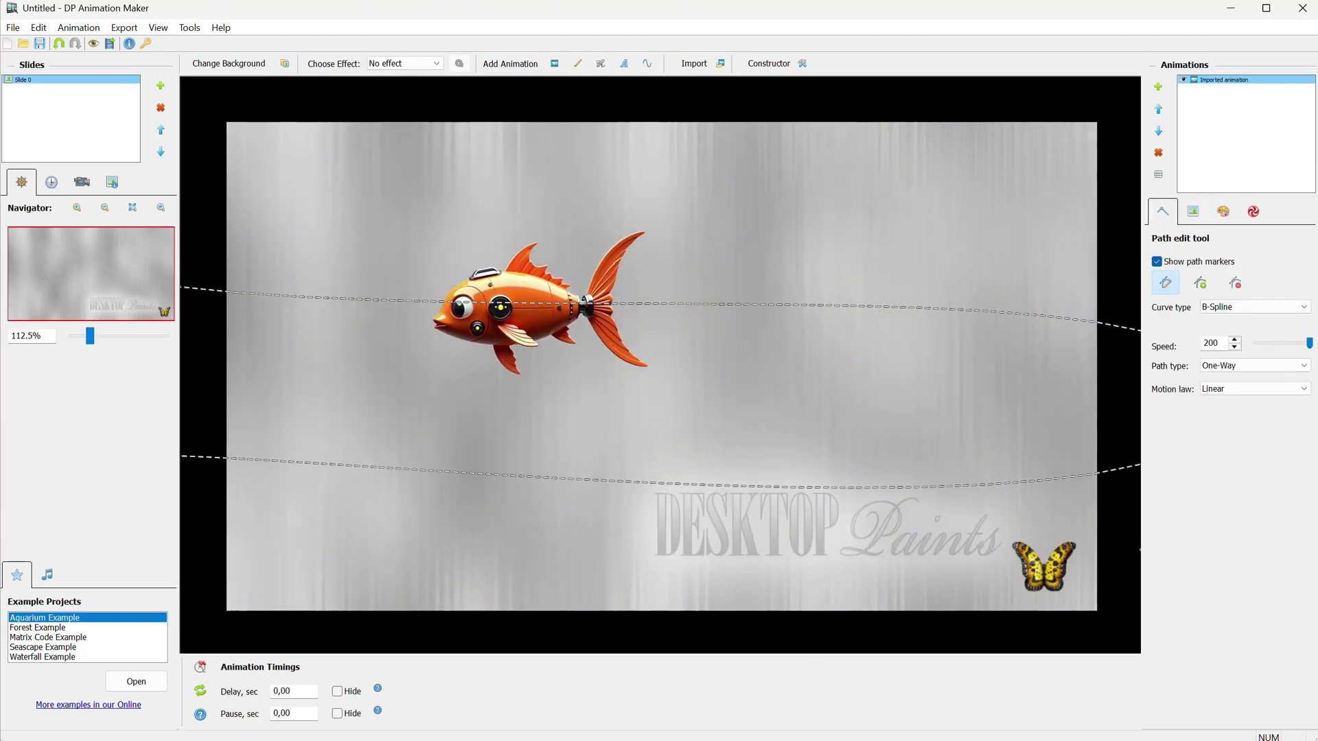
left_click(1222, 211)
left_click(1253, 213)
left_click(1297, 268)
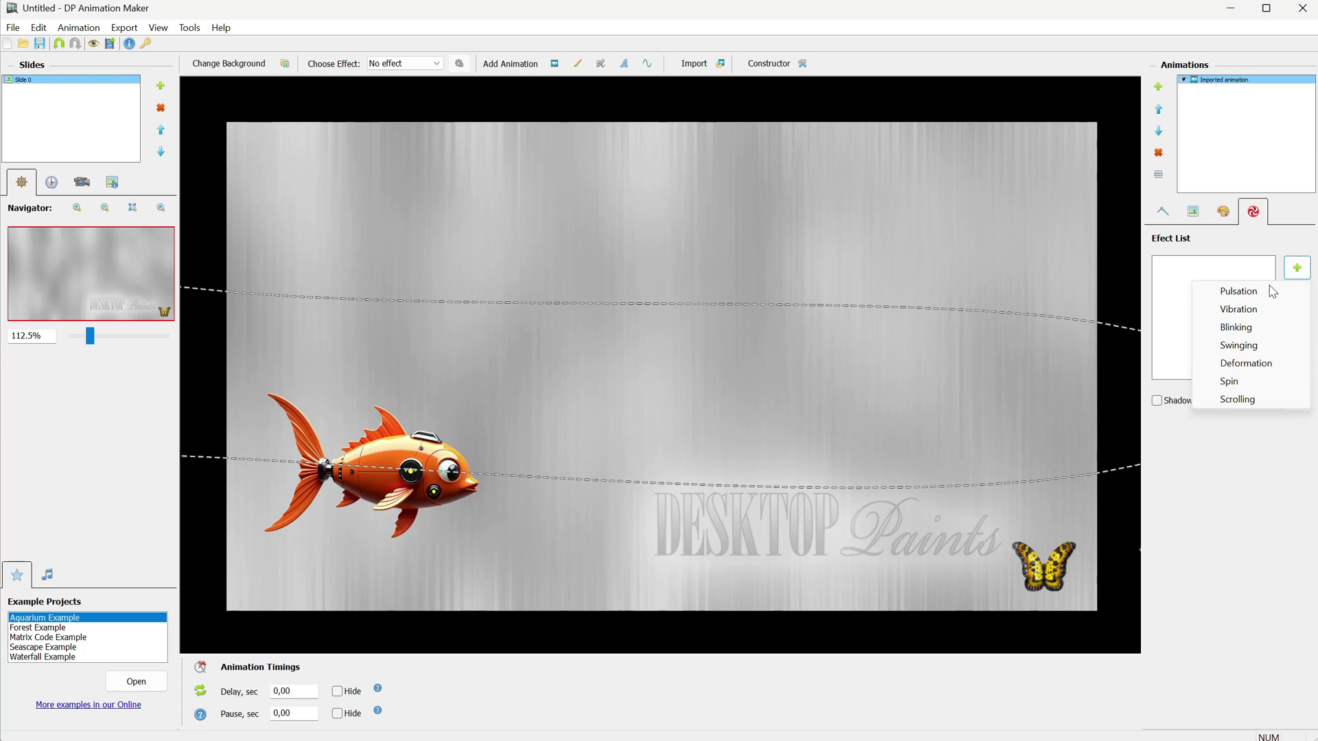
left_click(1238, 291)
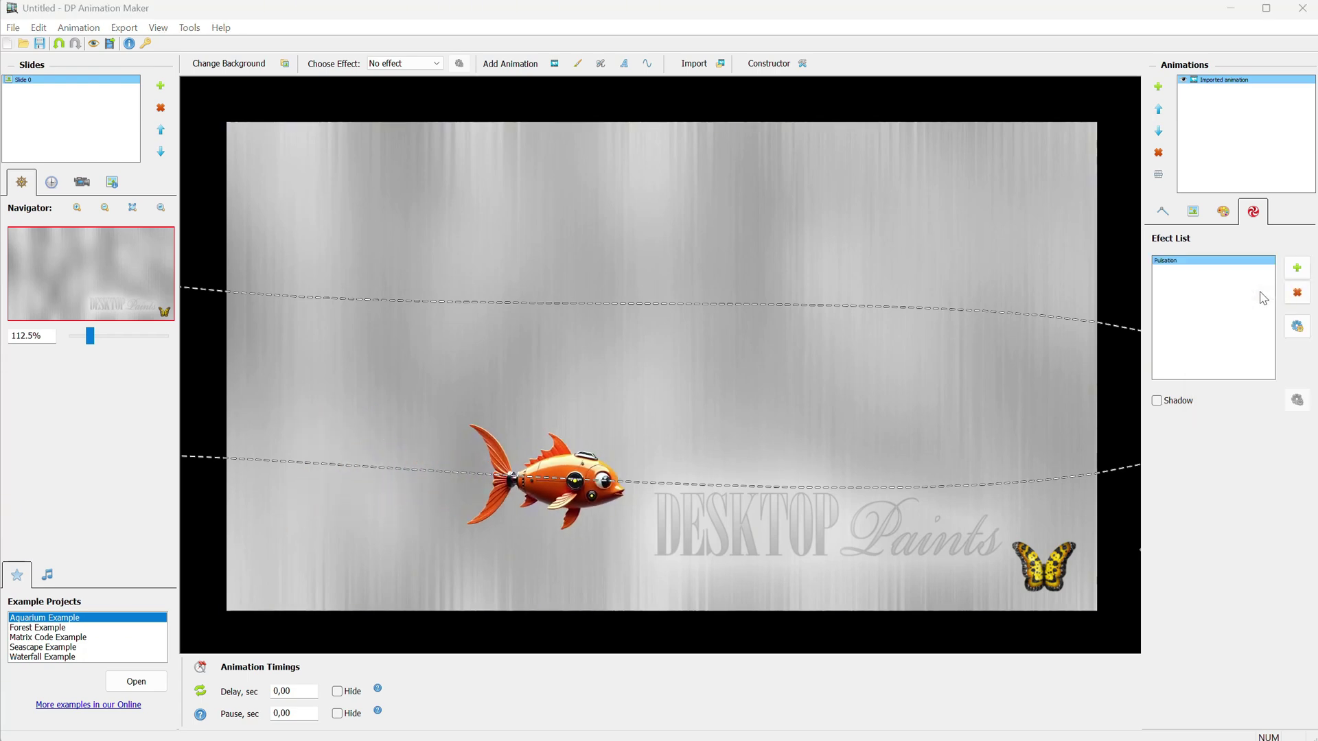
left_click(1296, 326)
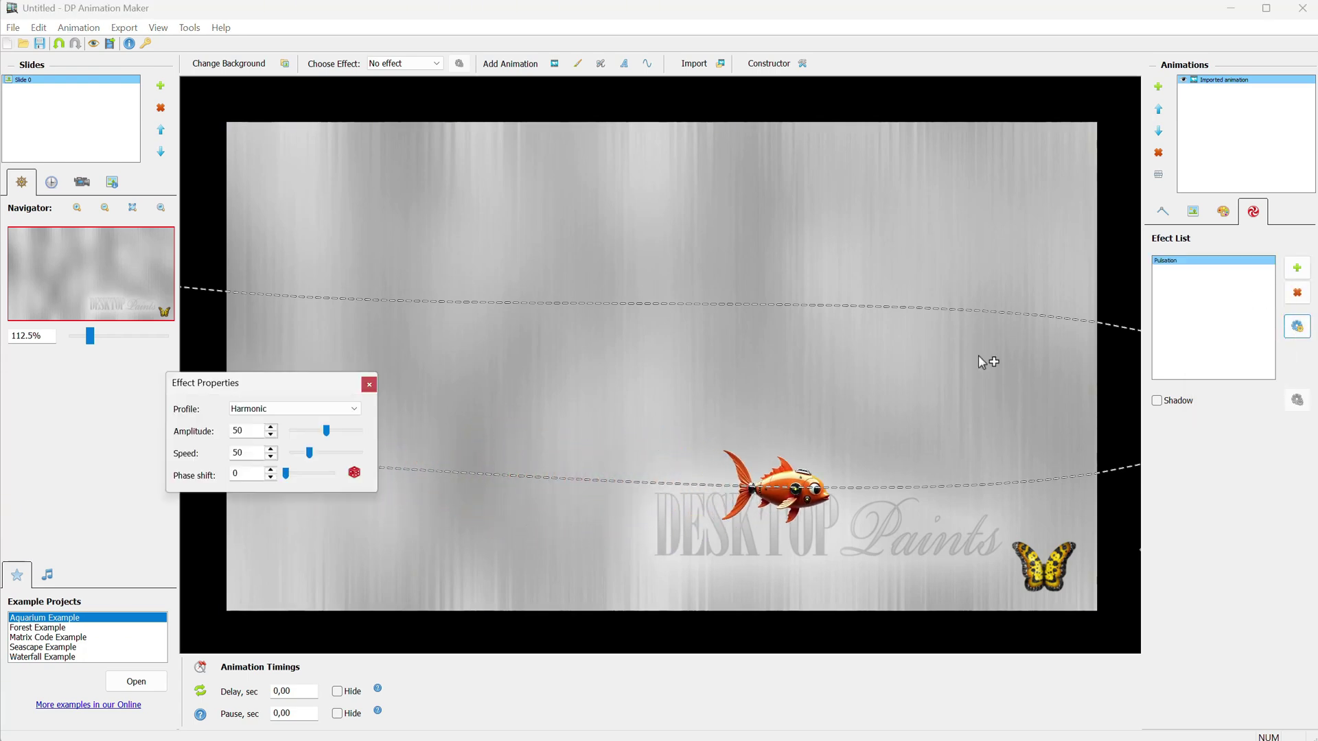
left_click_drag(323, 431, 297, 454)
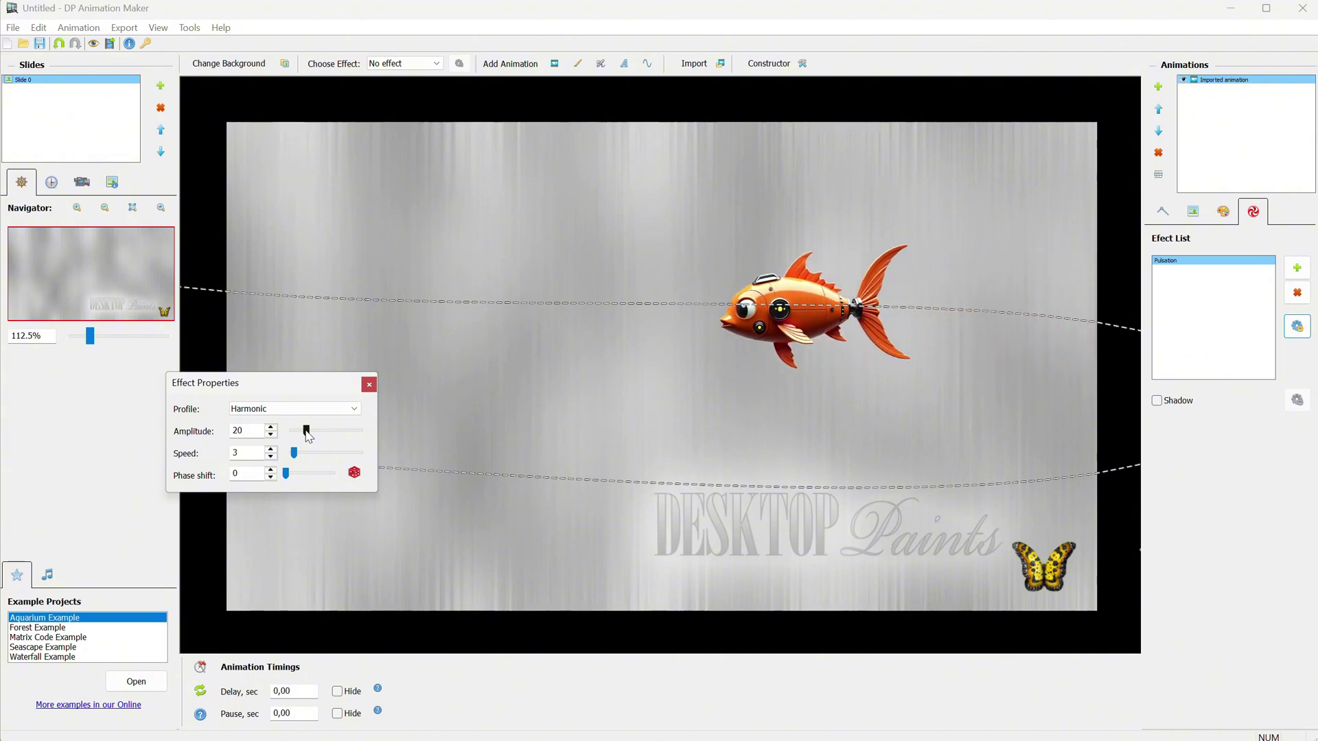
left_click_drag(307, 431, 329, 432)
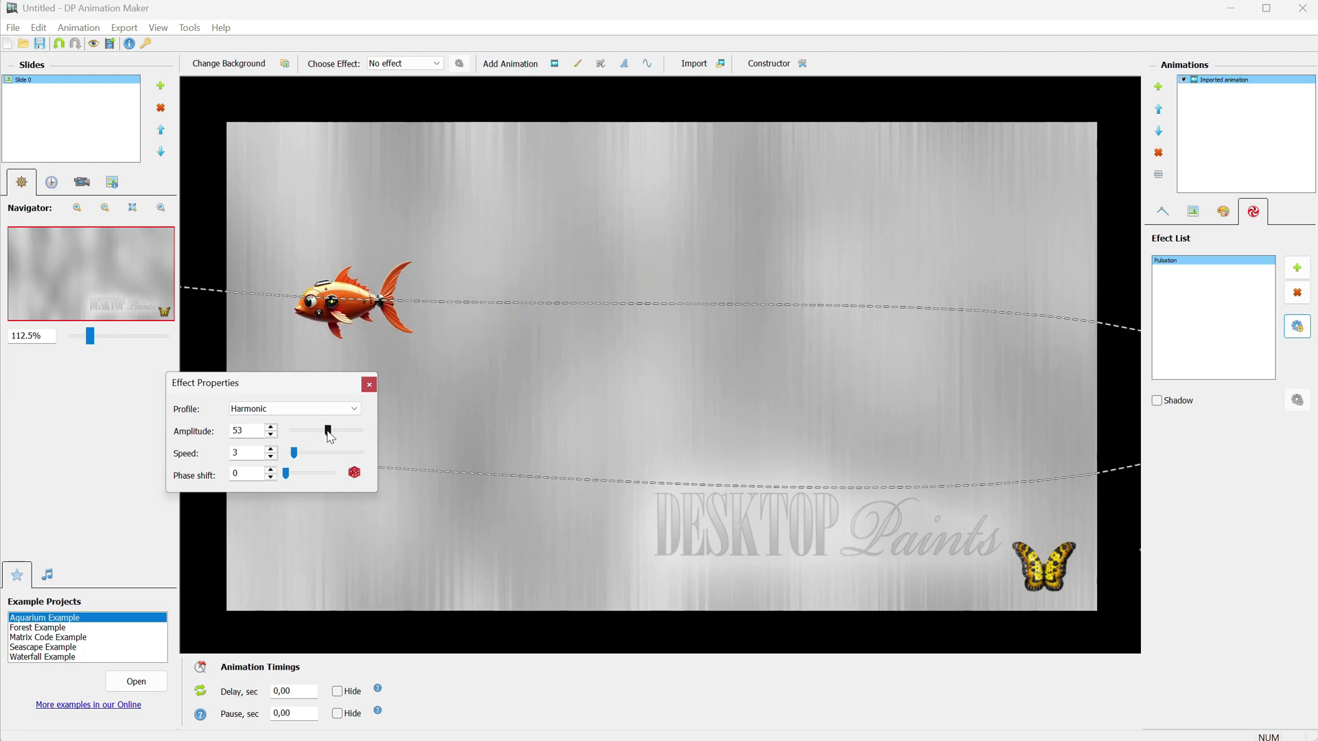
Set the waterfall image framed by open wooden window shutters as the scene background
left_click(247, 65)
left_click(270, 68)
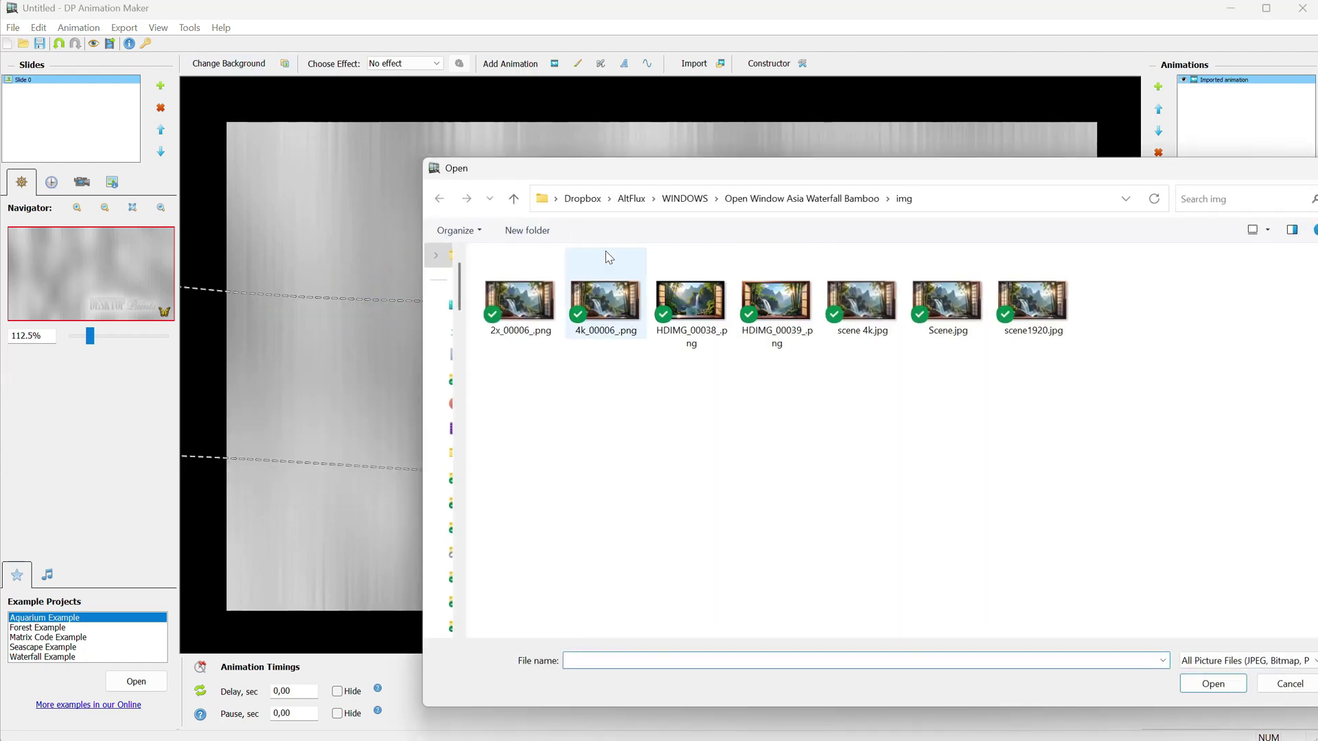
double_click(534, 301)
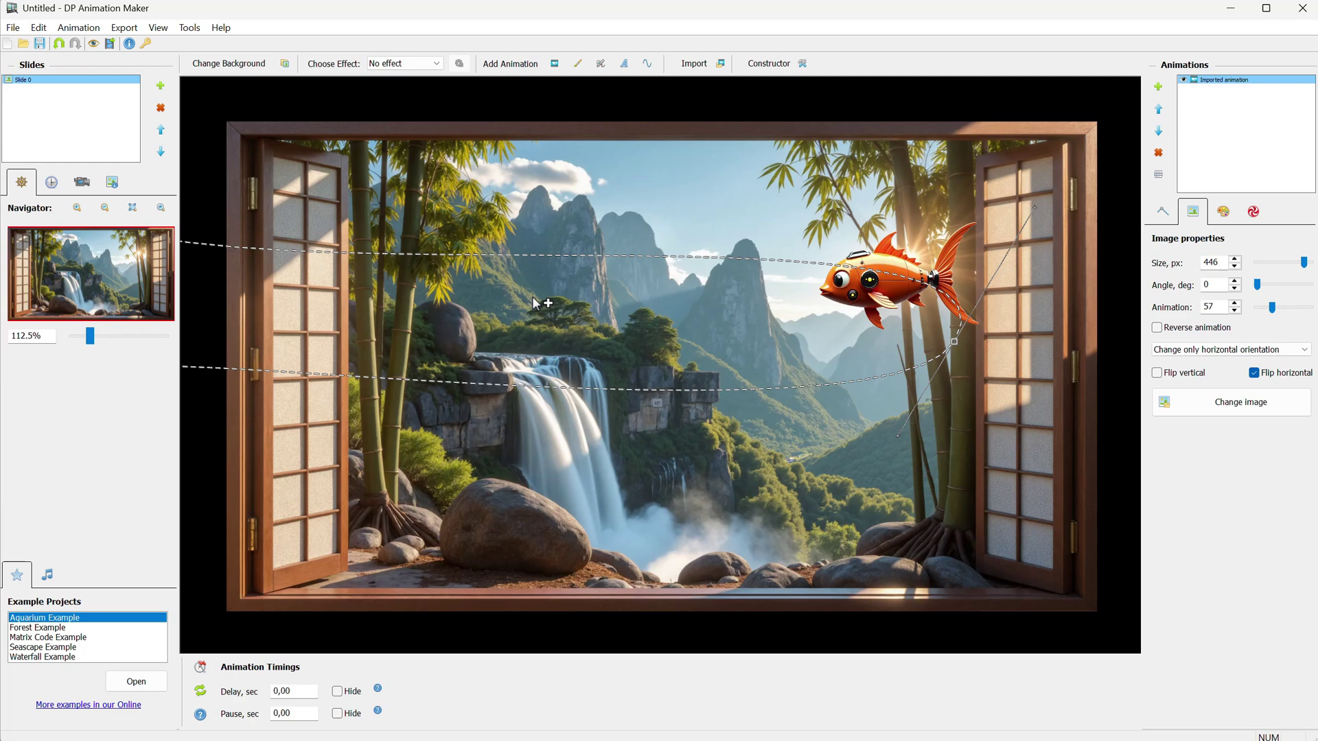